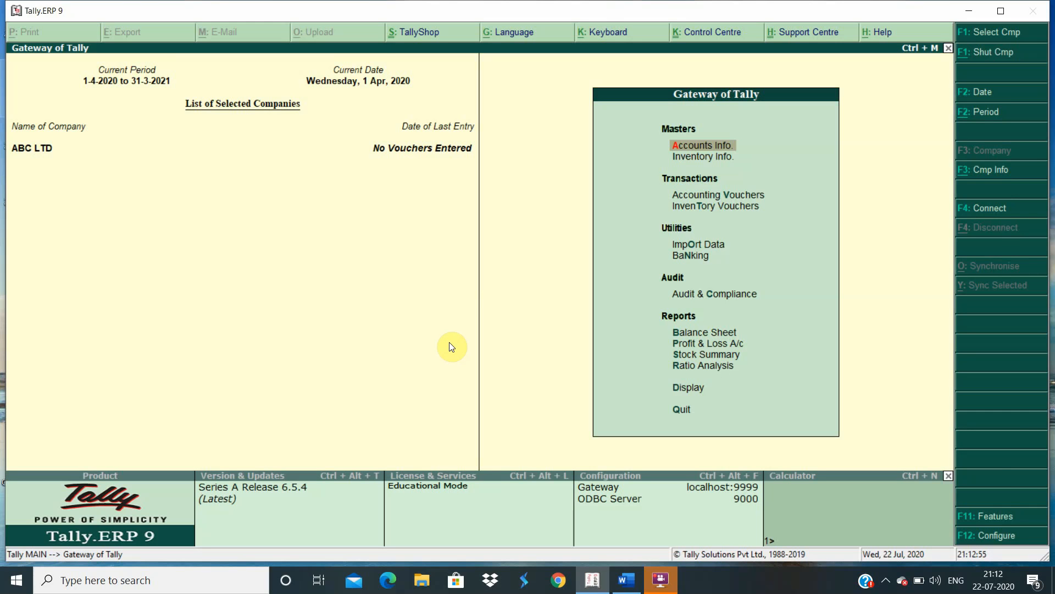
Enable Goods and Services Tax (GST) for the company ABC LTD and open its GST details for alteration
key(F11)
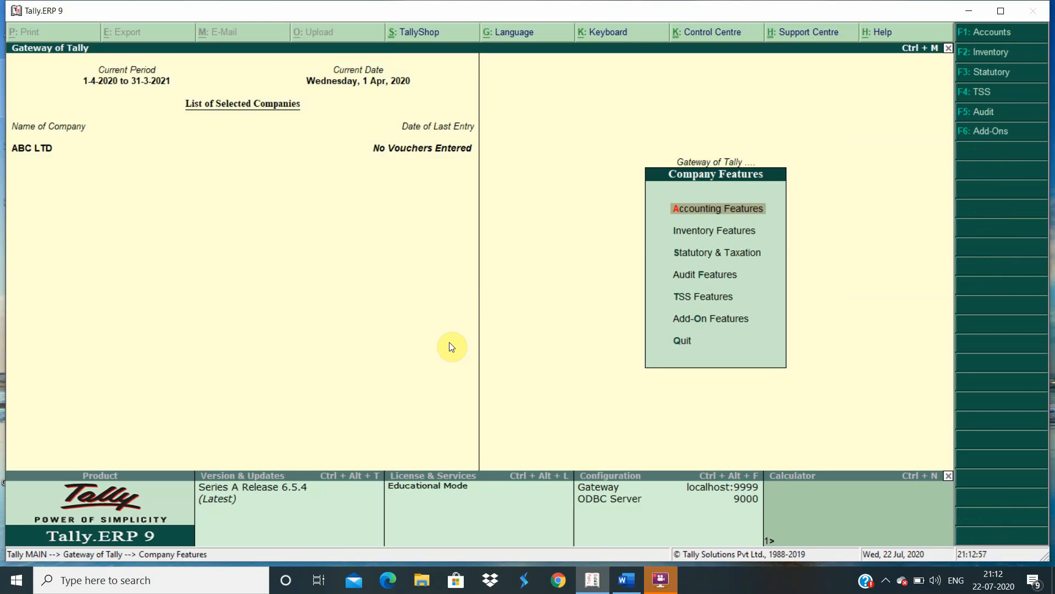
key(Down)
key(Down)
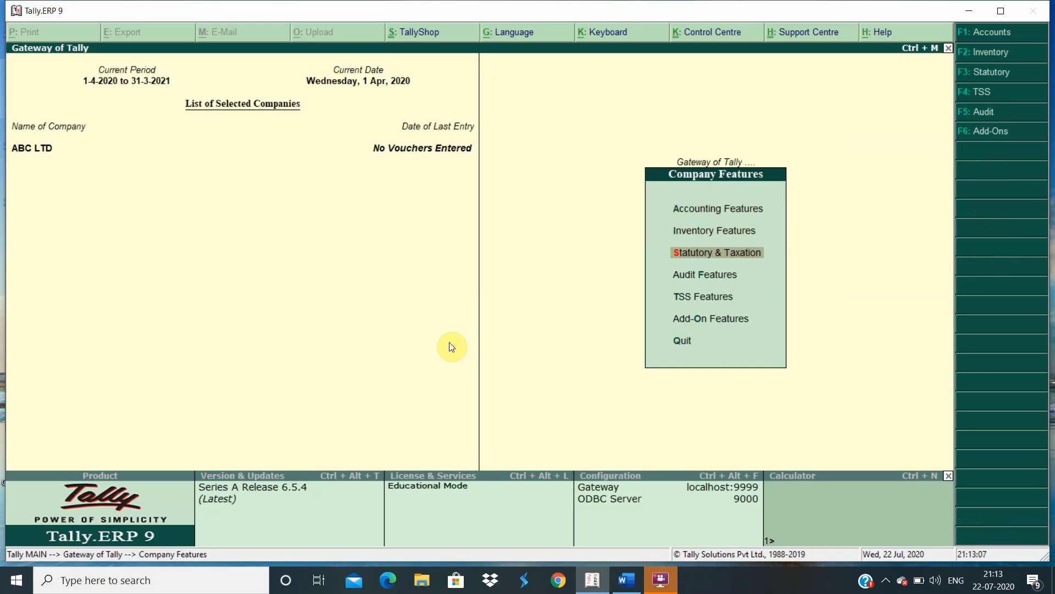
key(Return)
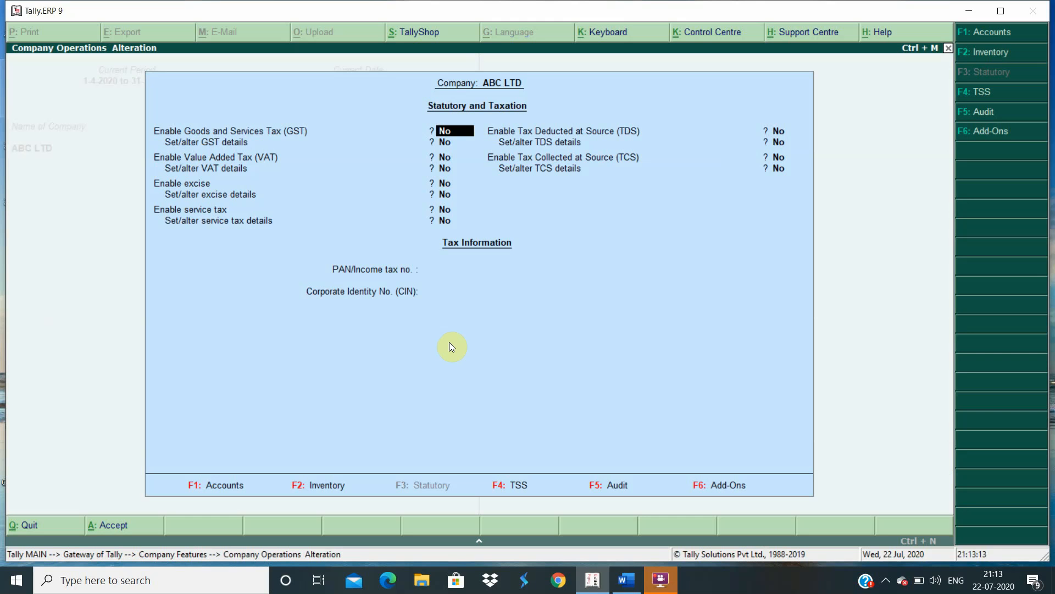
text(y)
key(Return)
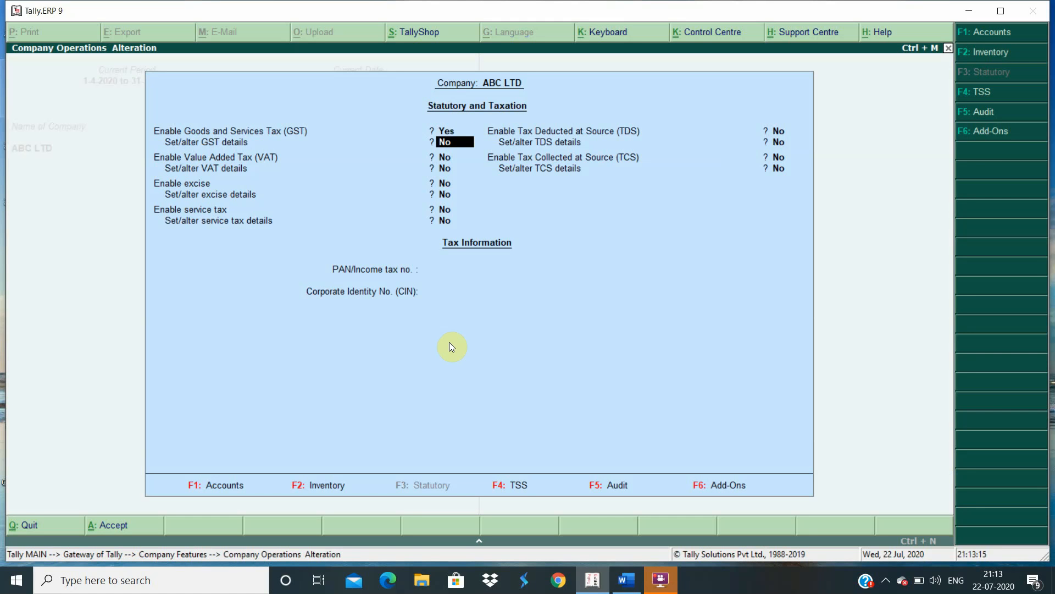
text(y)
key(Return)
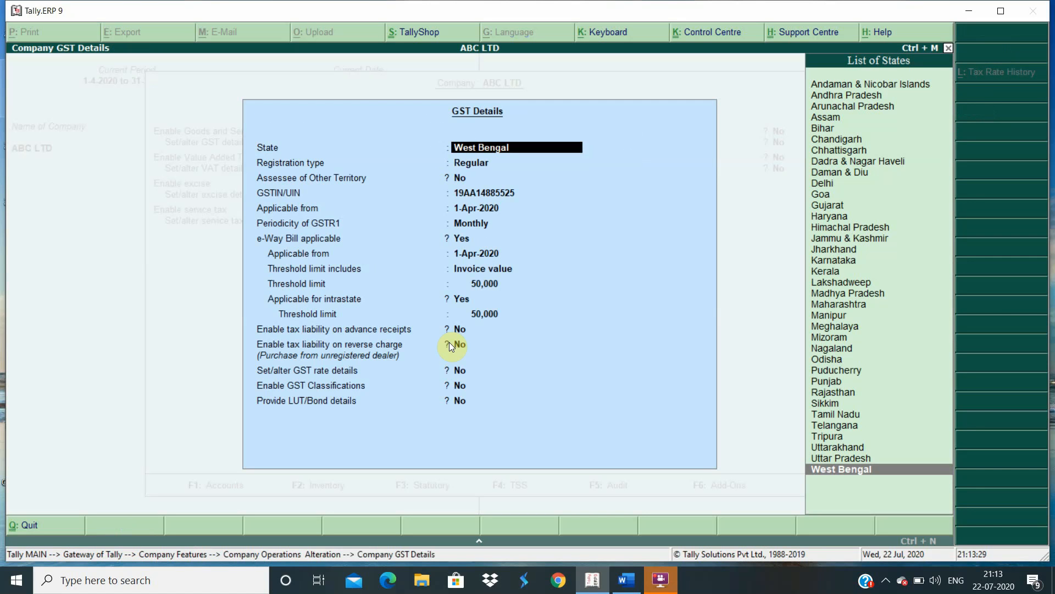
Set the company's GST state to West Bengal, keep the Regular registration type, and enter the company's GSTIN/UIN
text(WE)
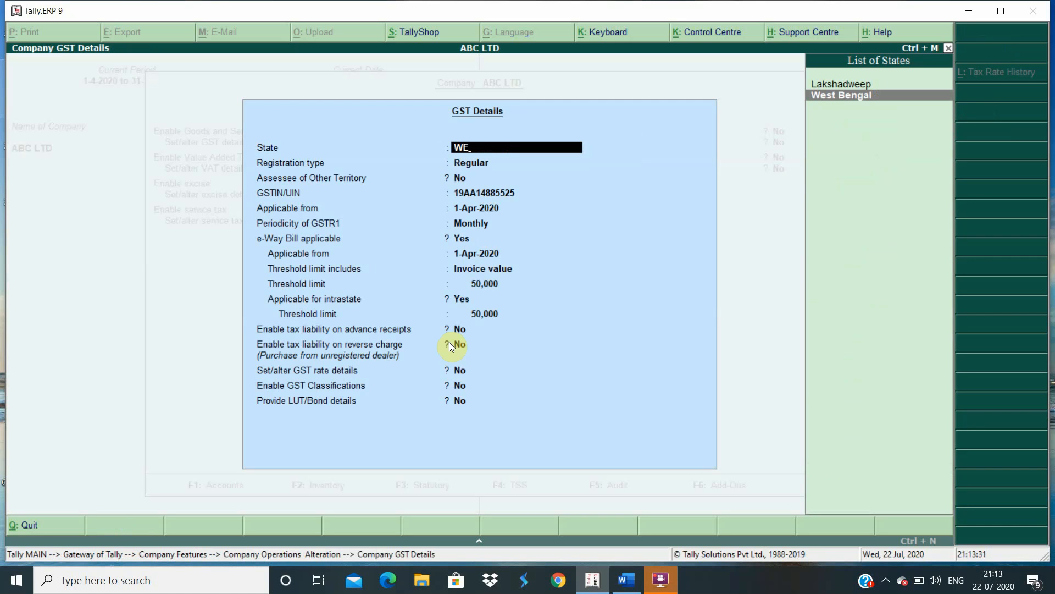
key(Return)
key(Return)
key(Return)
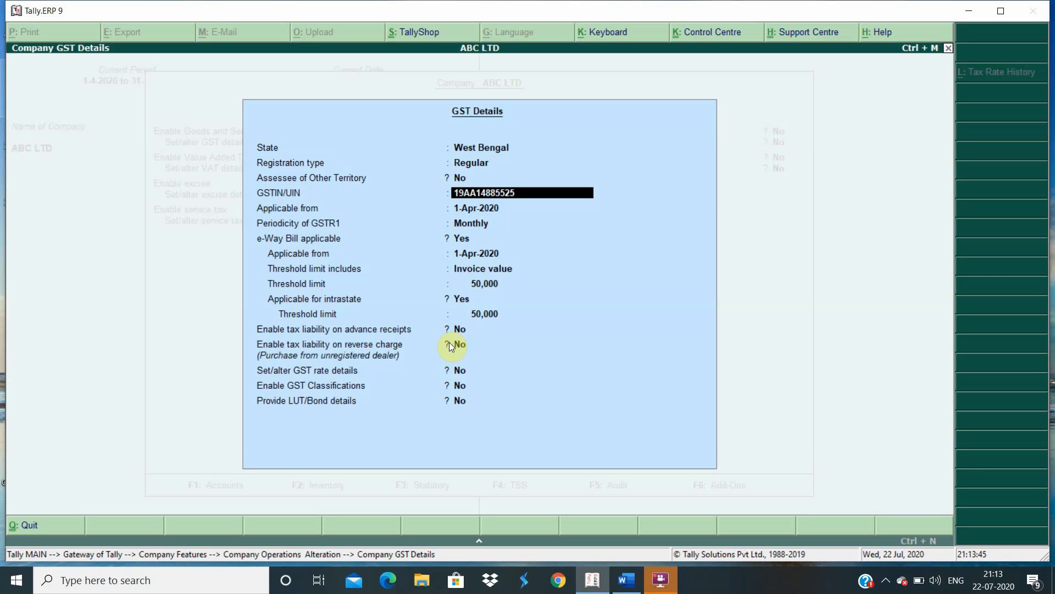
text(19AADDGG)
key(Return)
key(Return)
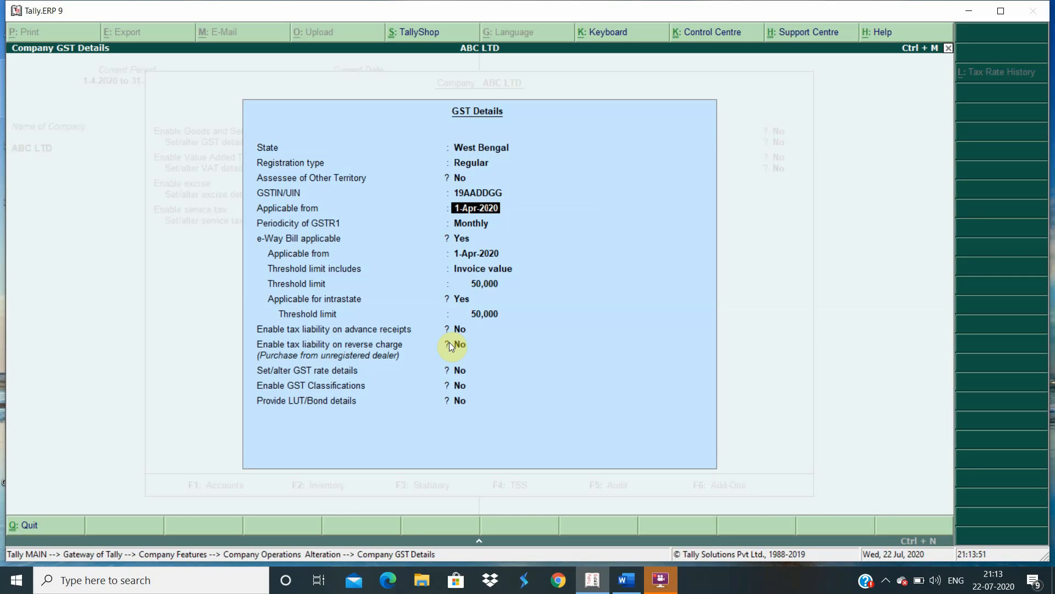
Keep the remaining GST and e-Way Bill defaults, save the company's GST and statutory settings, and return to the Gateway of Tally
key(Return)
key(Return)
key(Return)
key(Return)
key(Return)
key(Return)
key(Return)
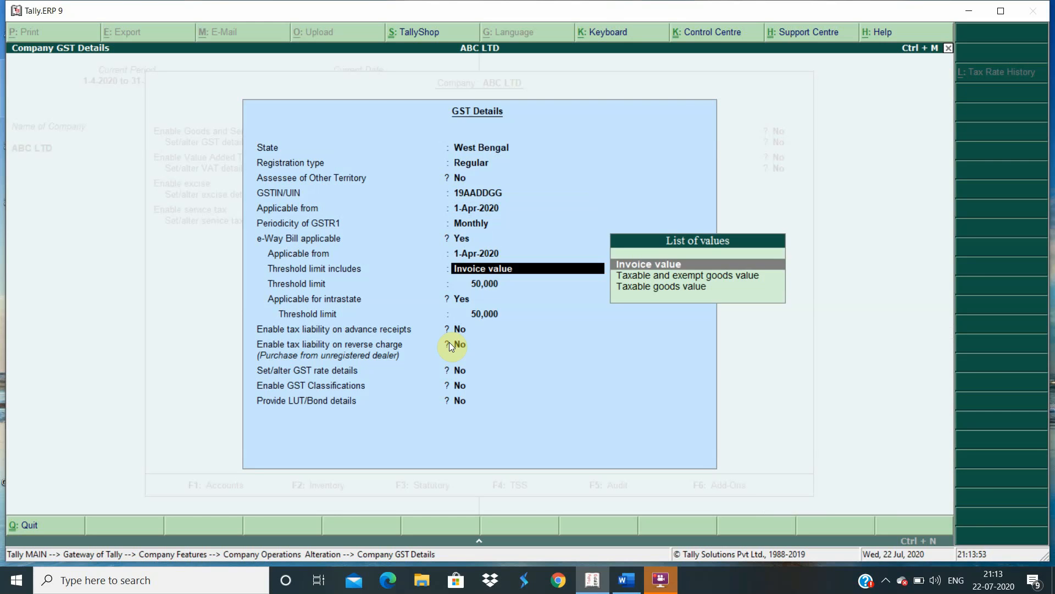
key(Return)
key(Return)
key(Return)
key(Return)
key(Return)
key(Return)
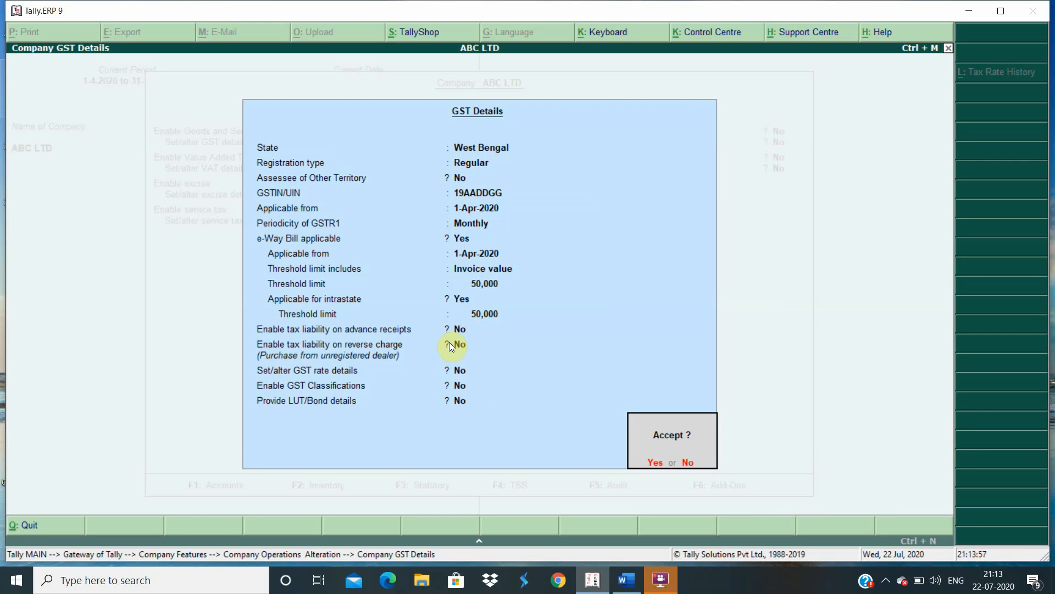
key(Return)
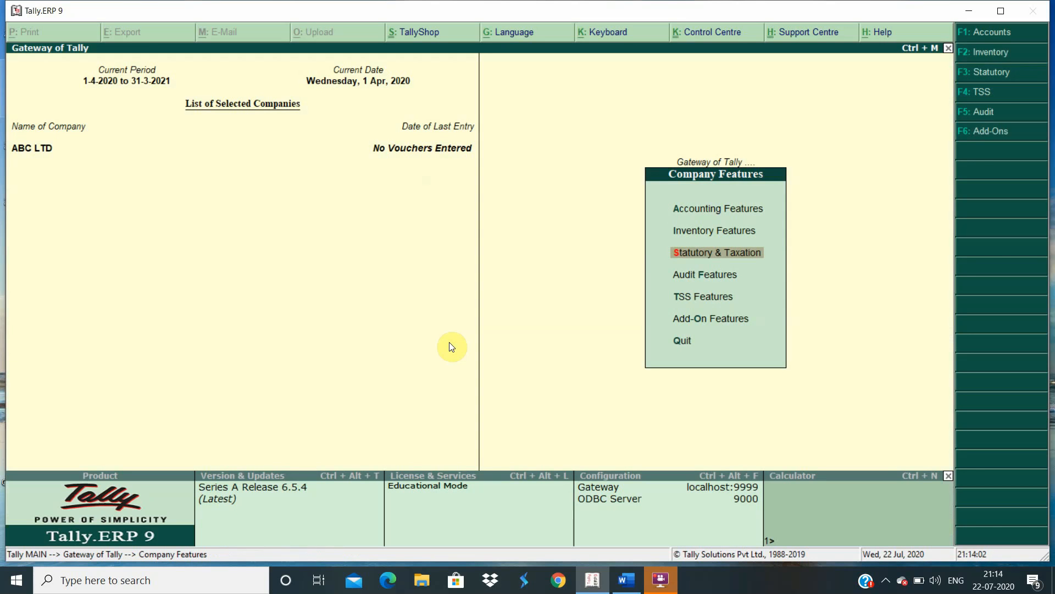
key(Escape)
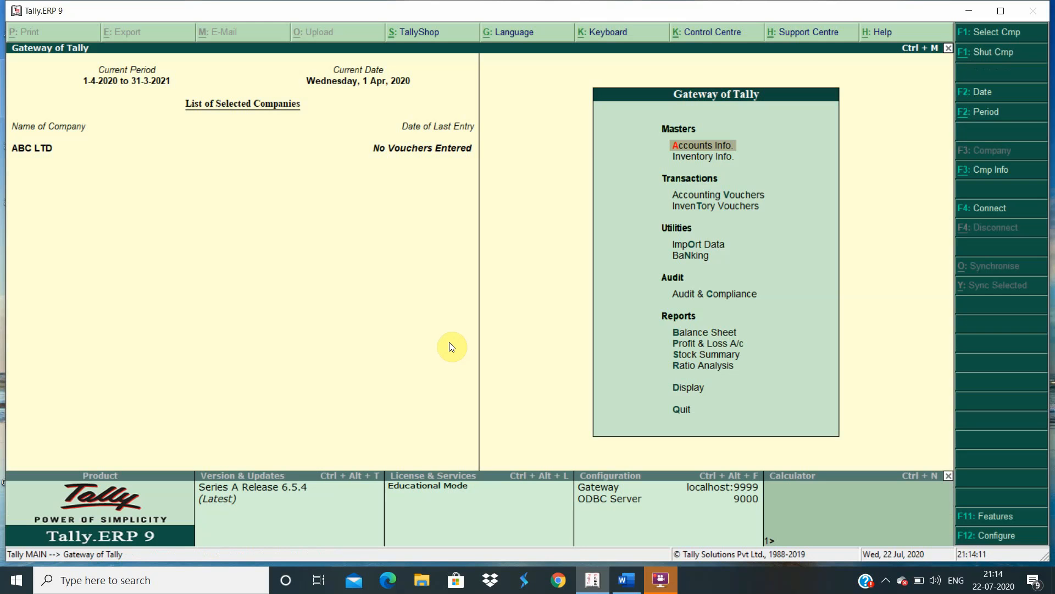
Start a new single ledger named CGST under the Duties & Taxes group
key(Return)
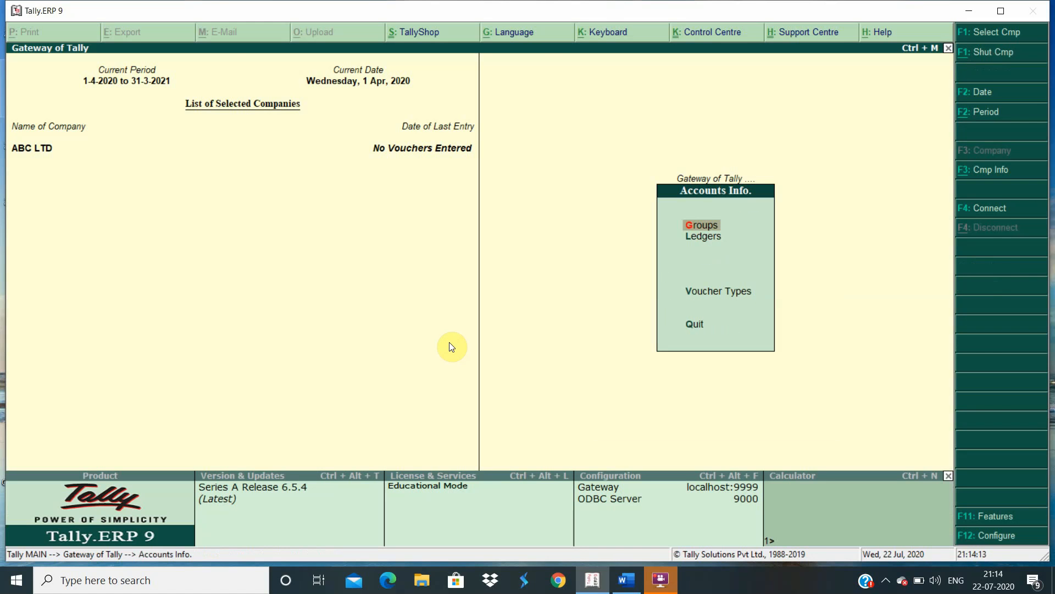
key(Down)
key(Return)
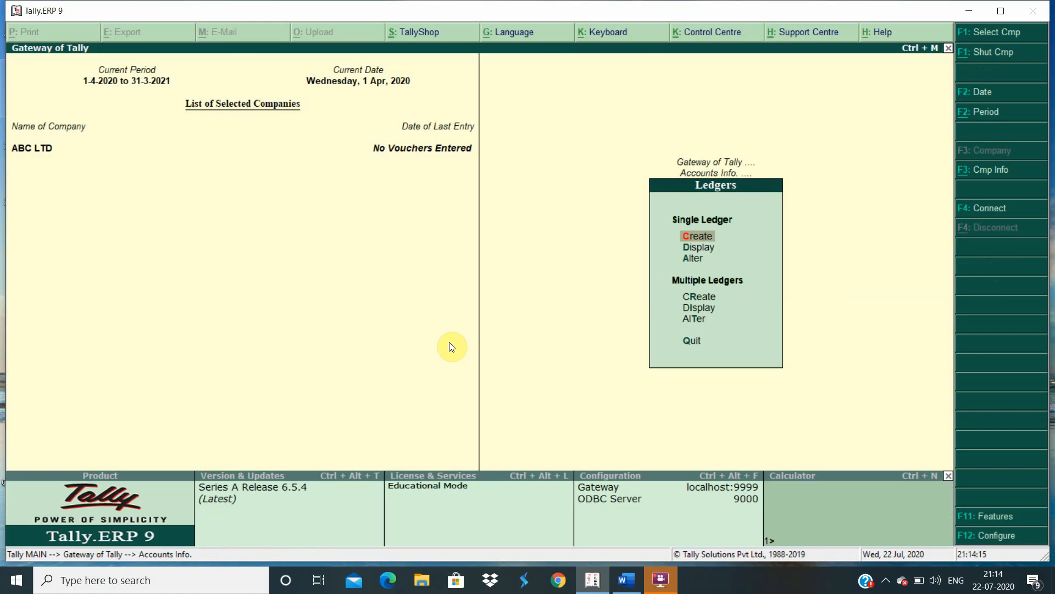
key(Return)
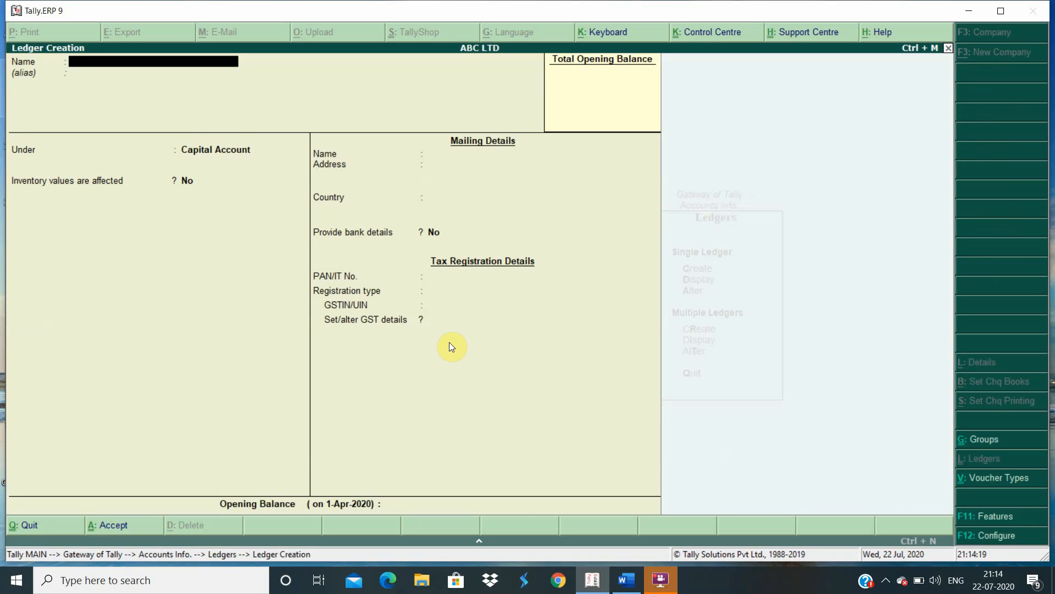
text(CGST)
key(Return)
key(Return)
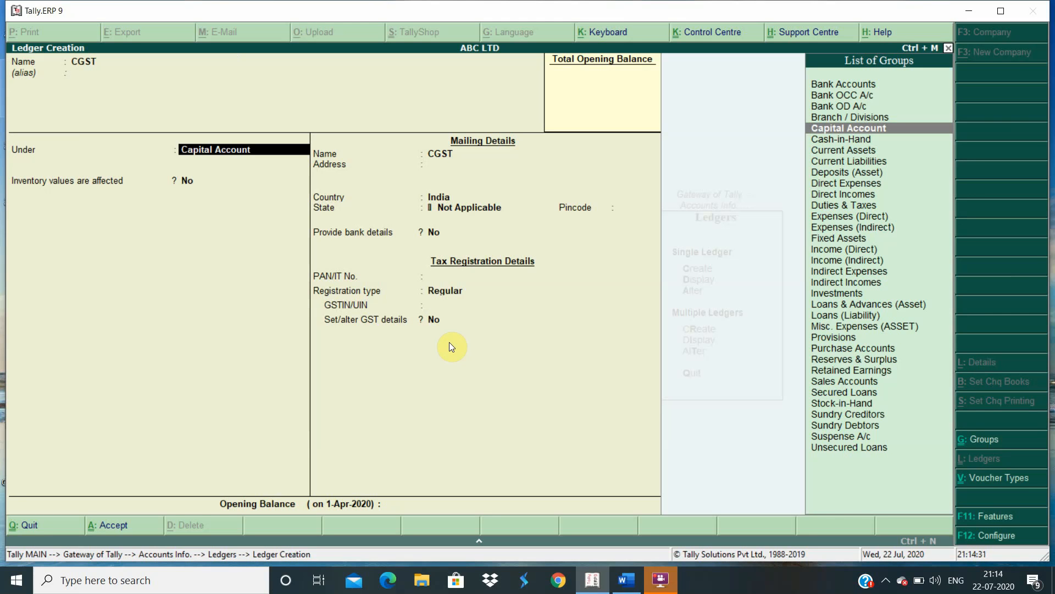
text(DU)
key(Return)
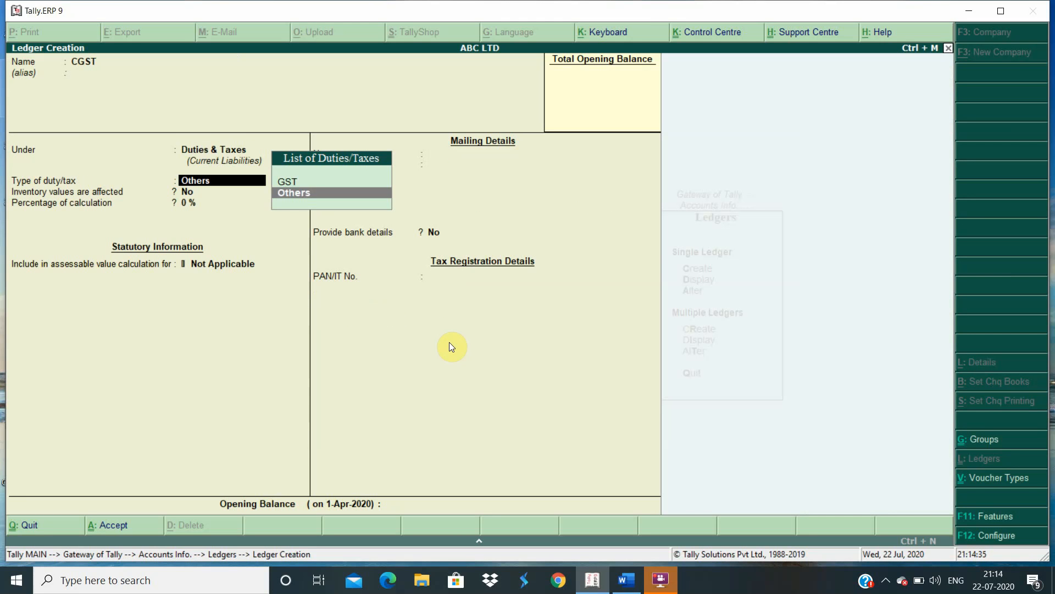
Set the CGST ledger's duty type to GST and tax type to Central Tax, then save it with the remaining defaults
key(Up)
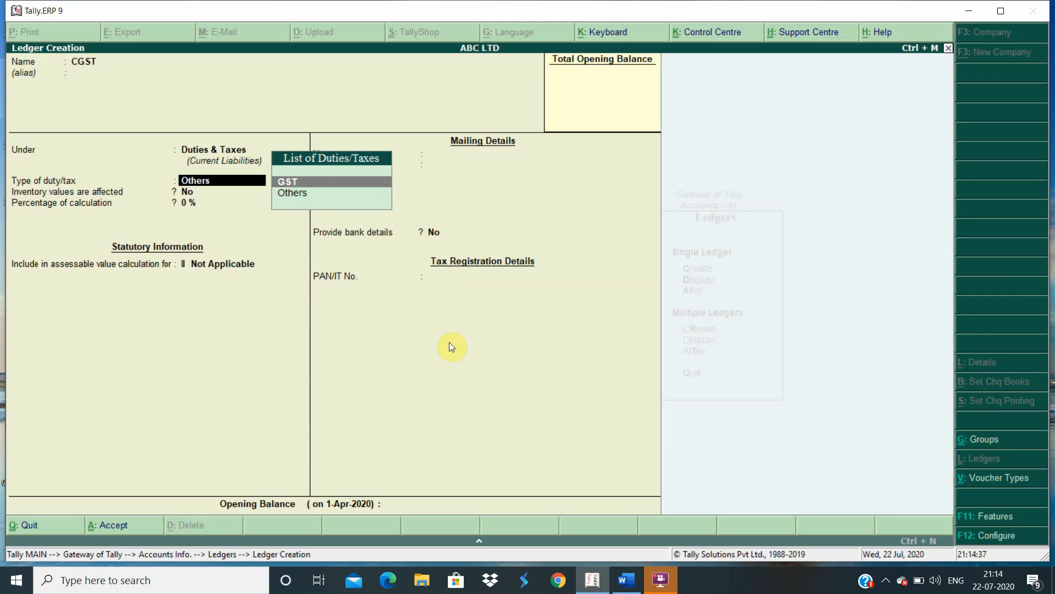
key(Return)
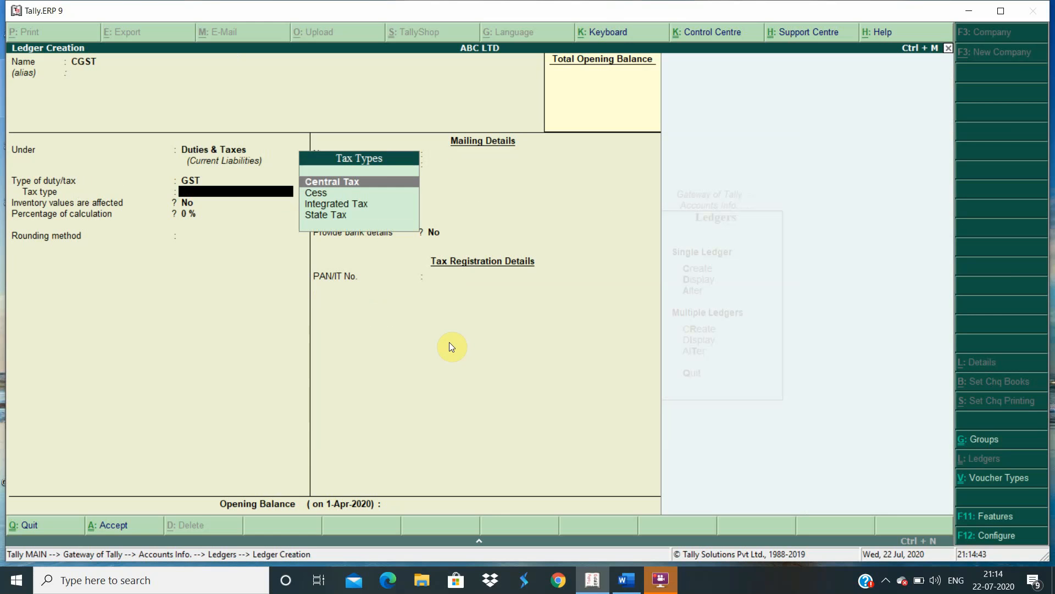
key(Return)
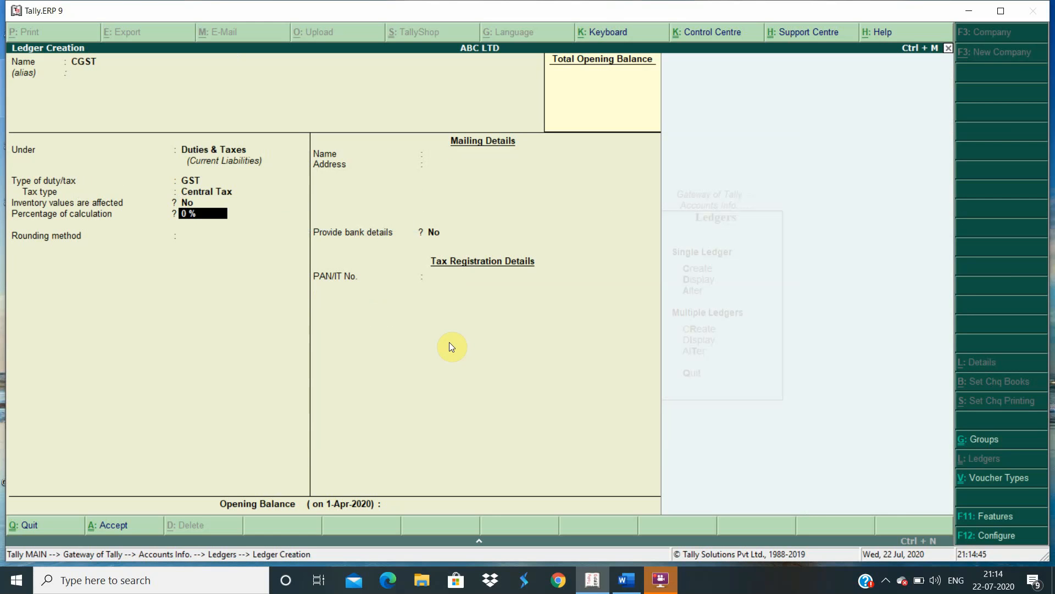
key(Return)
key(Return)
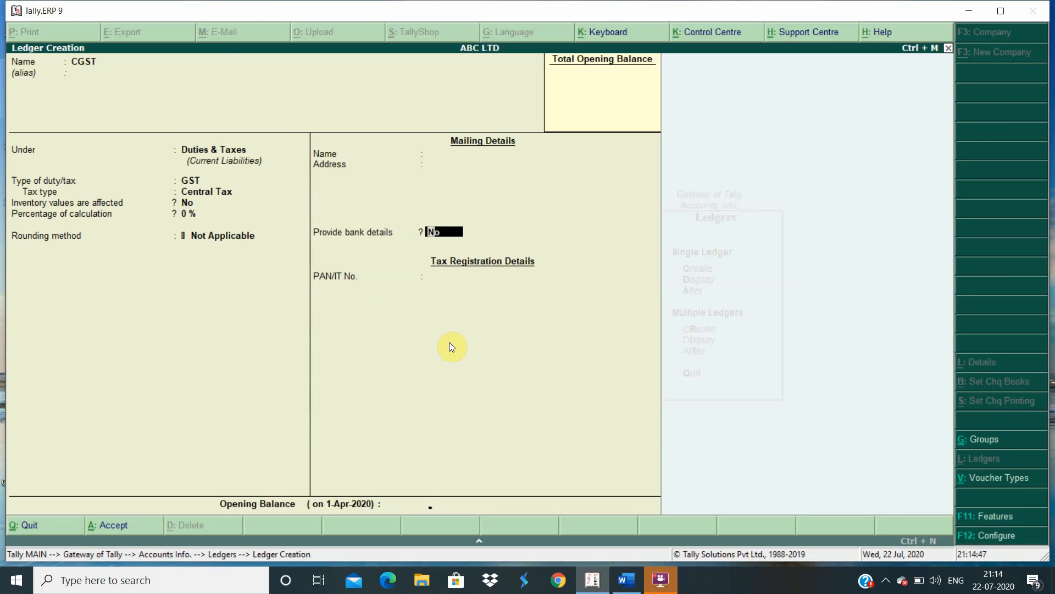
key(Return)
key(Return)
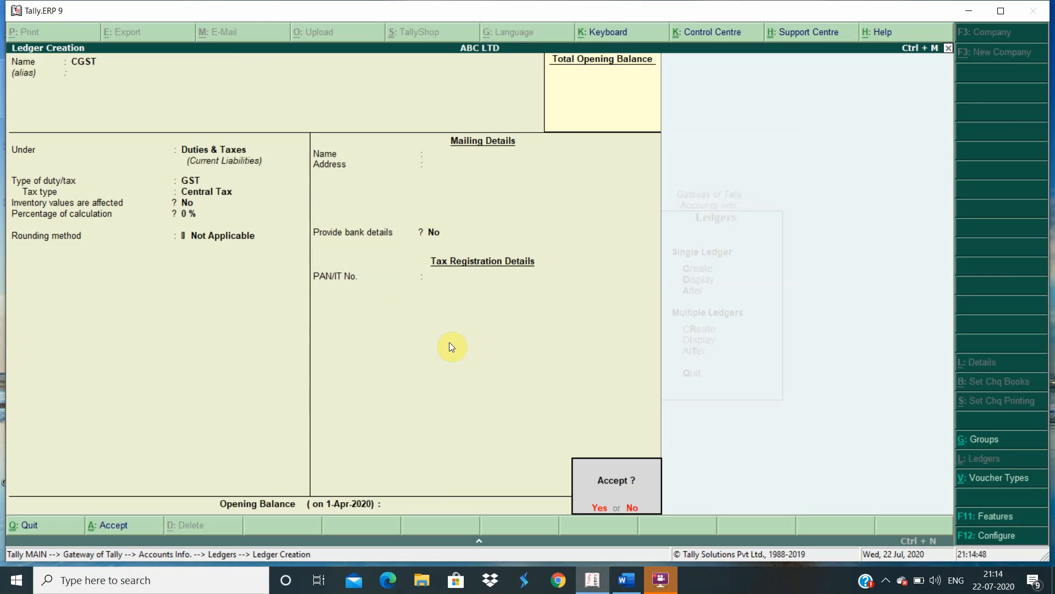
key(Return)
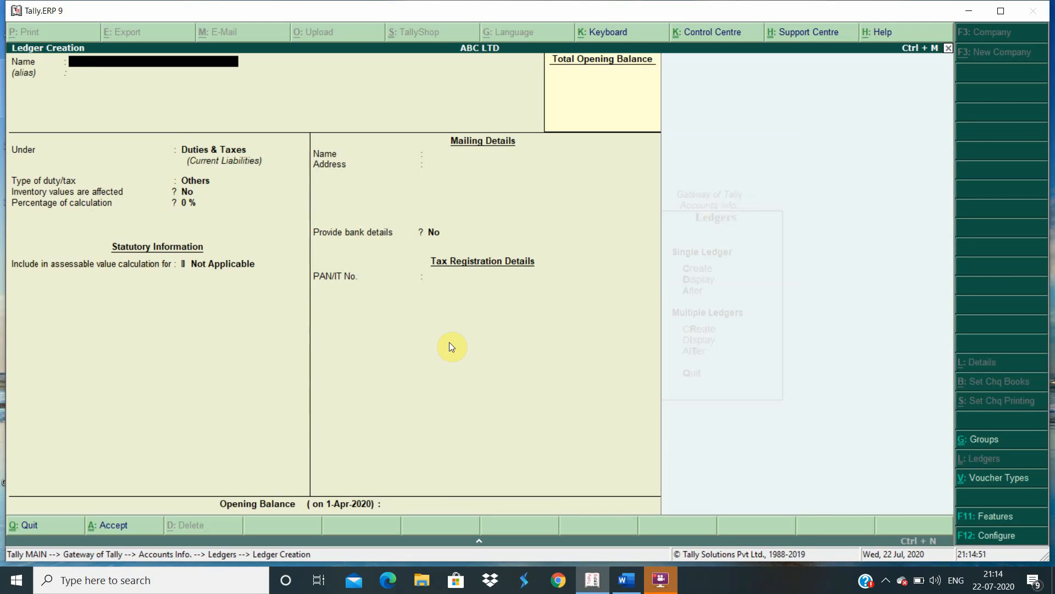
Start another ledger named SGST under Duties & Taxes with GST as its type of duty/tax
text(SGST)
key(Return)
key(Return)
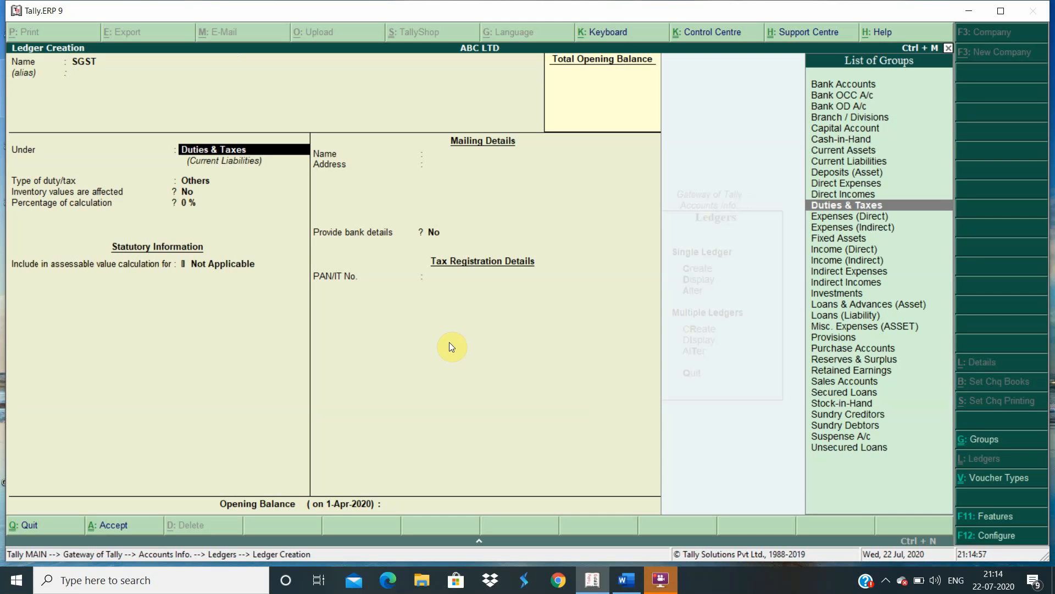
key(Return)
key(Up)
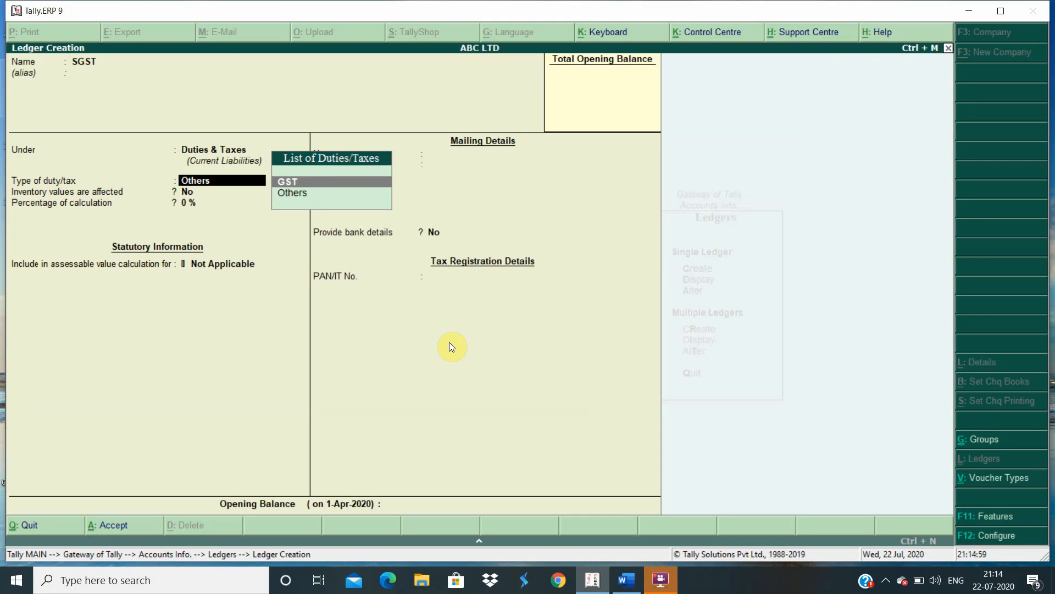
key(Return)
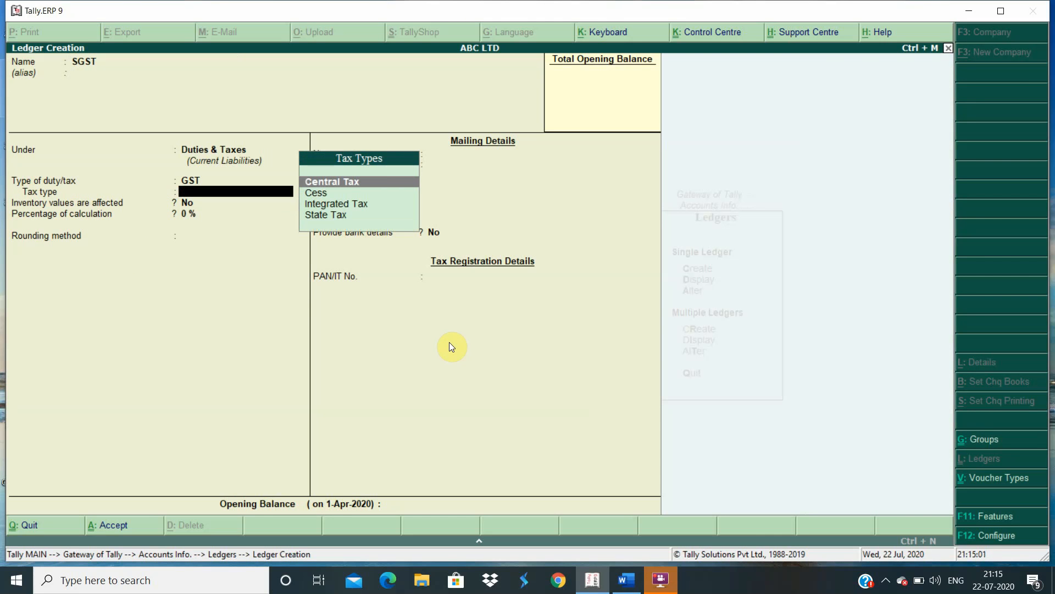
Set the SGST ledger's tax type to State Tax and save it with the remaining defaults
key(Down)
key(Down)
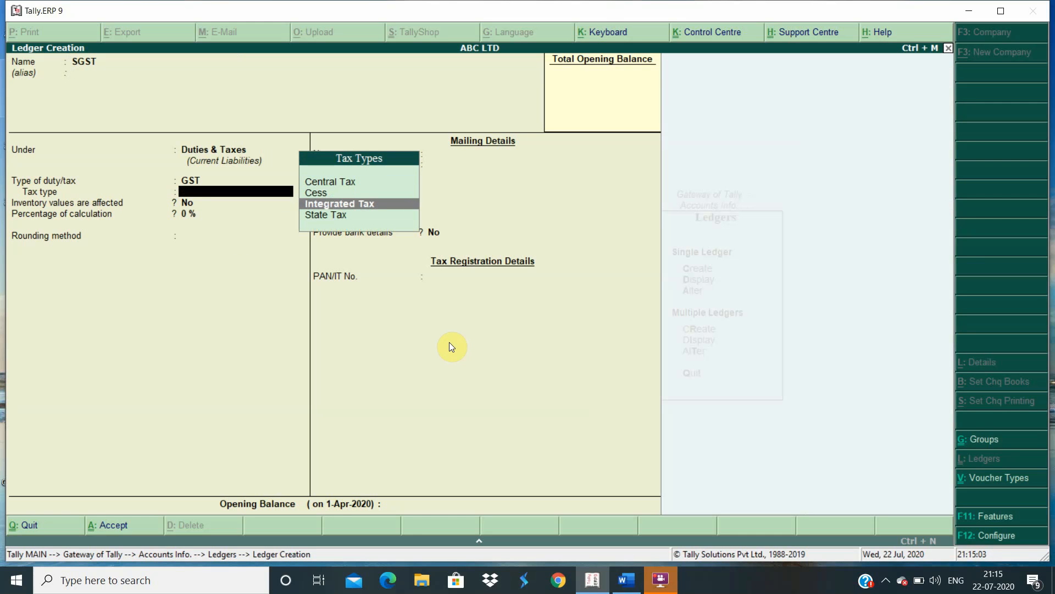
key(Down)
key(Return)
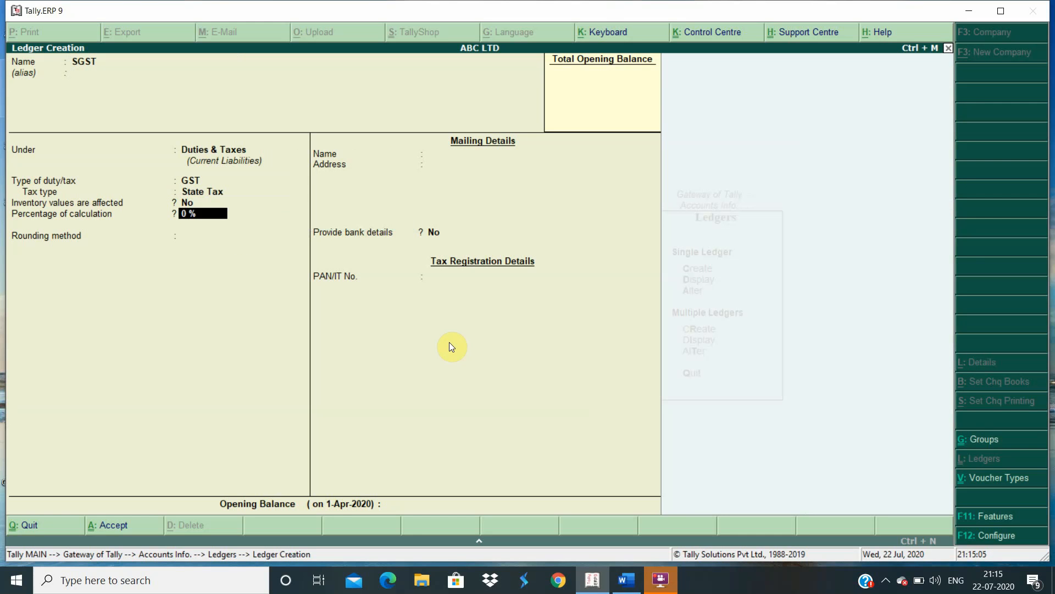
key(Return)
key(Return)
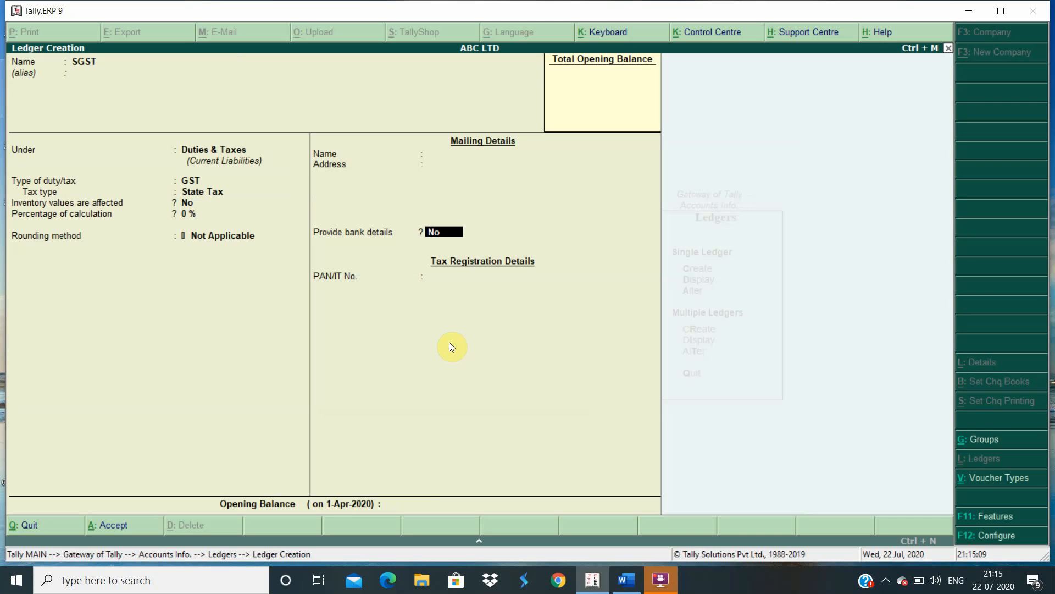
key(Return)
key(Return)
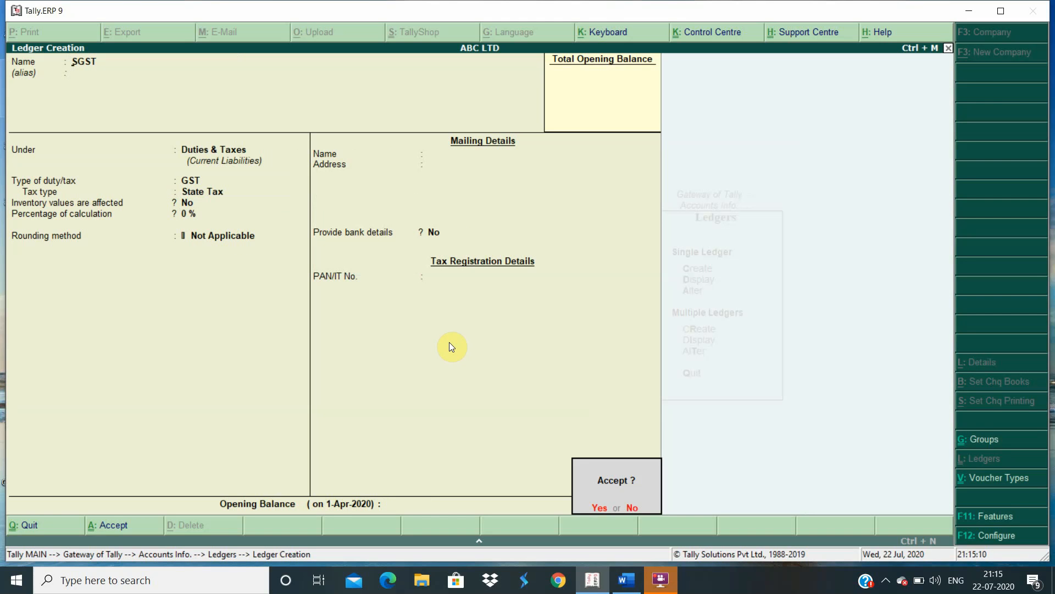
key(Return)
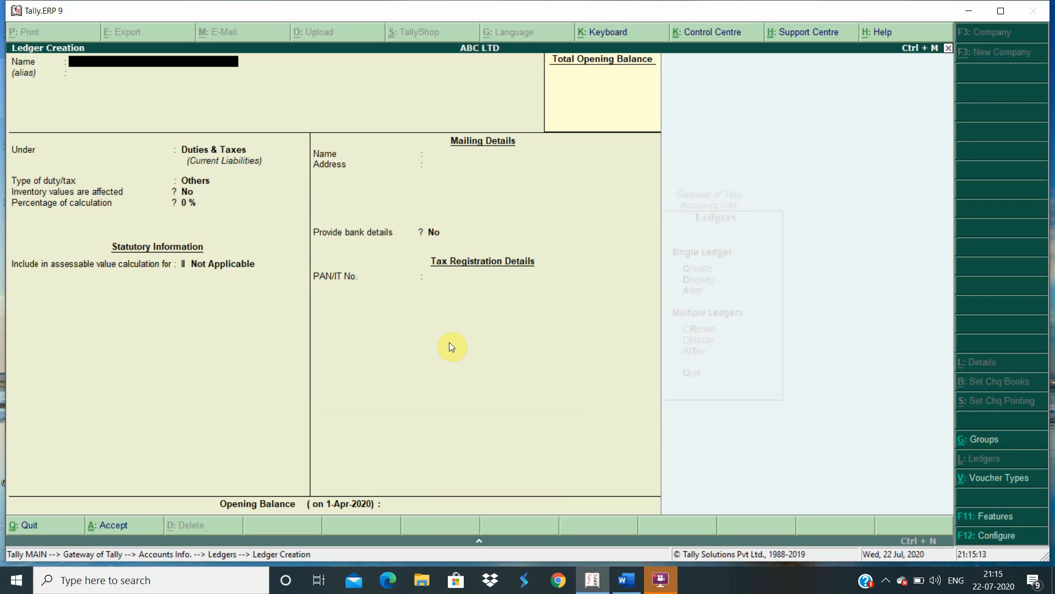
Start another ledger named IGST under Duties & Taxes with GST as its type of duty/tax
text(IGST)
key(Return)
key(Return)
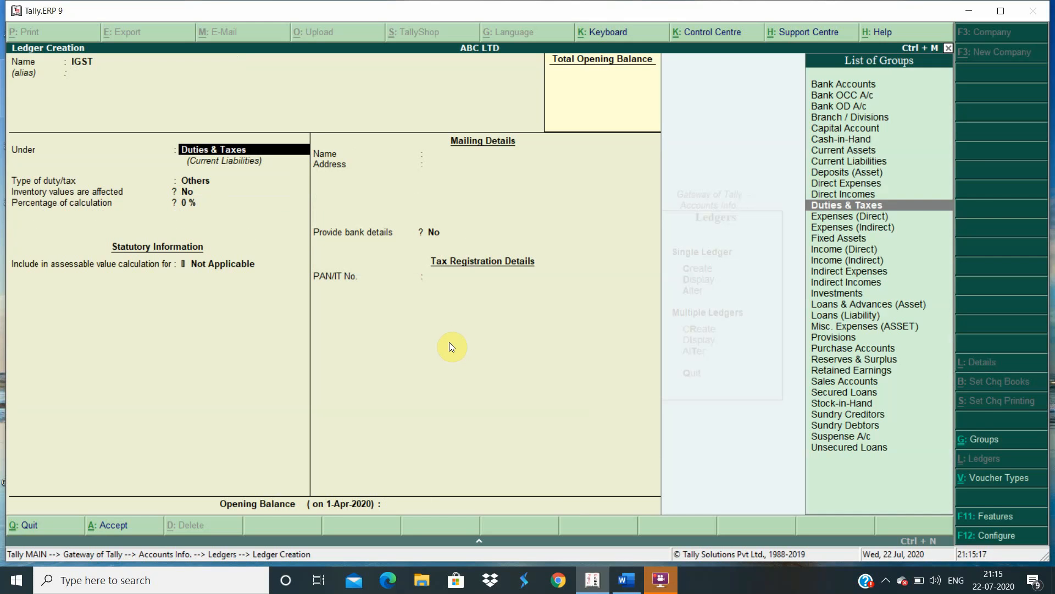
key(Return)
key(Up)
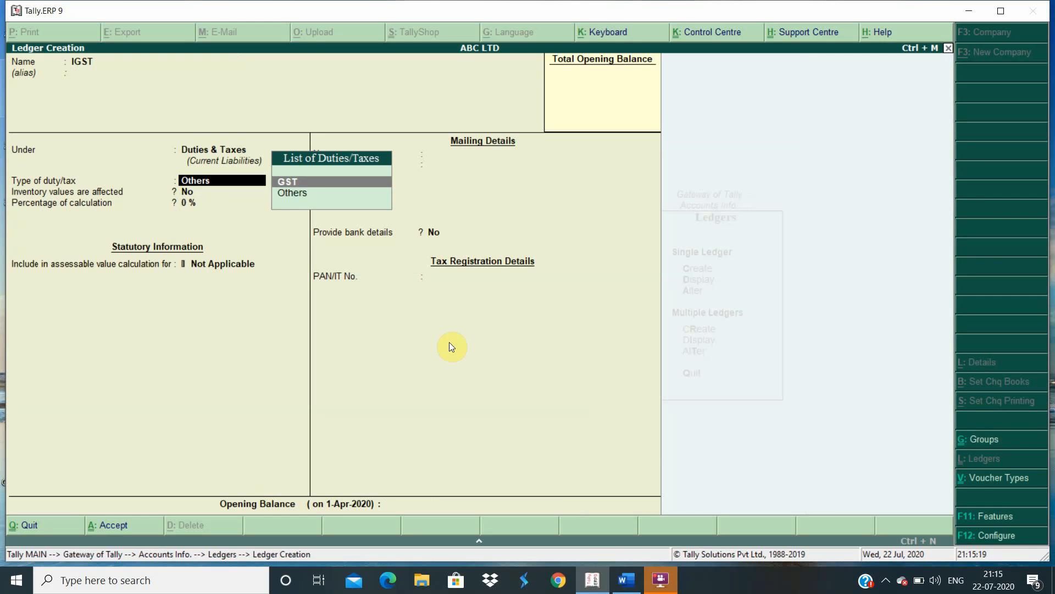
key(Return)
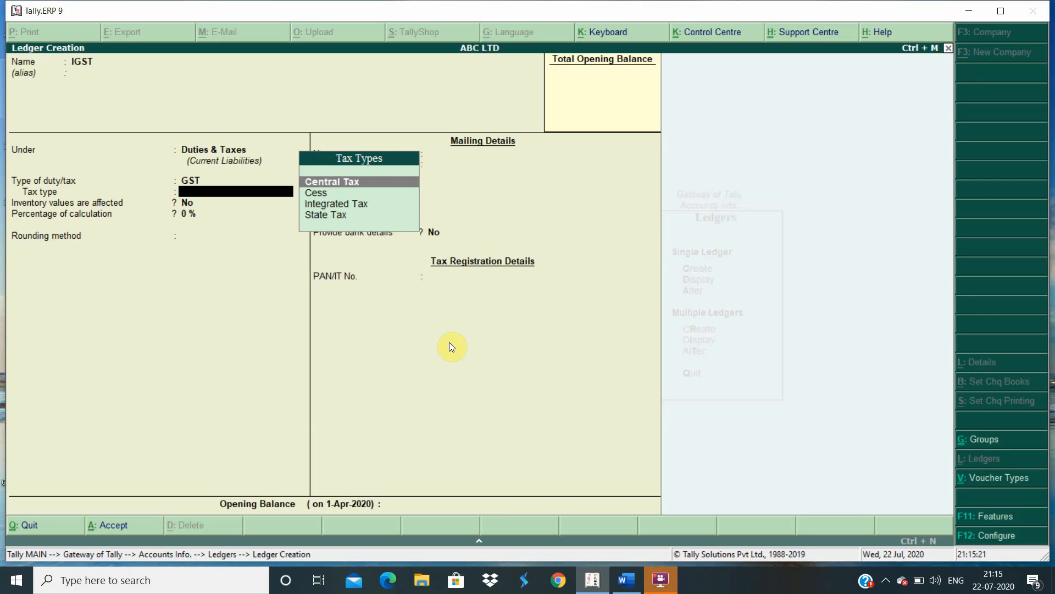
Set the IGST ledger's tax type to Integrated Tax, save it with the remaining defaults and return to the Gateway of Tally
key(Down)
key(Down)
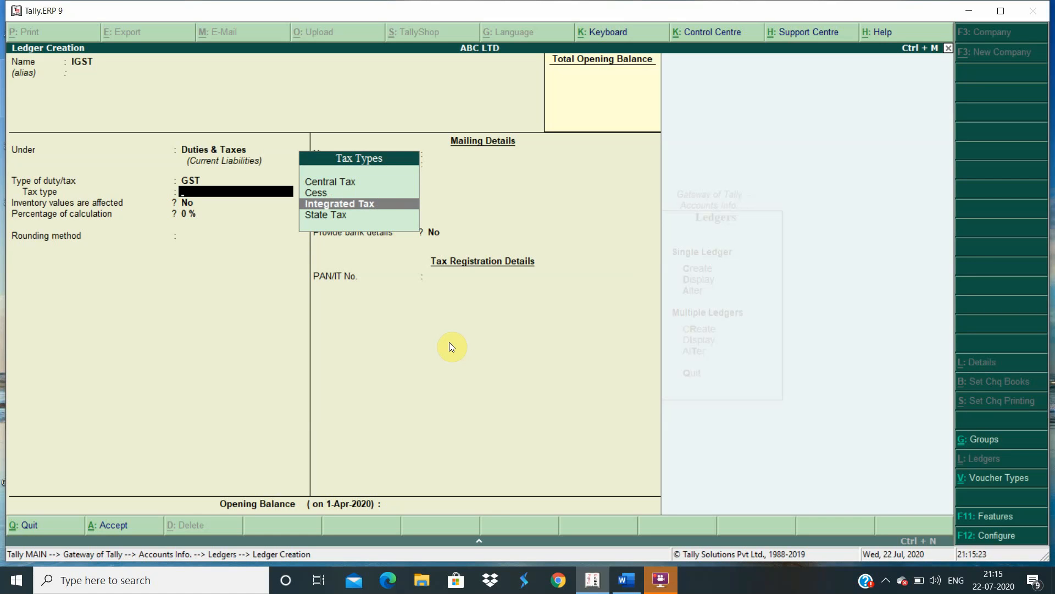
key(Return)
key(Return)
key(Return)
key(Return)
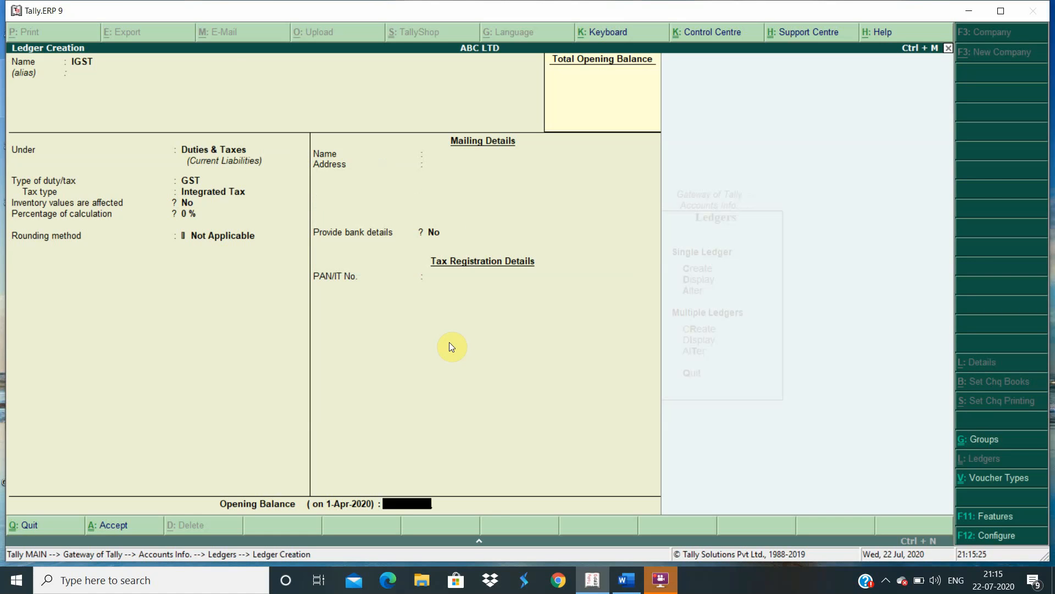
key(Return)
key(Return)
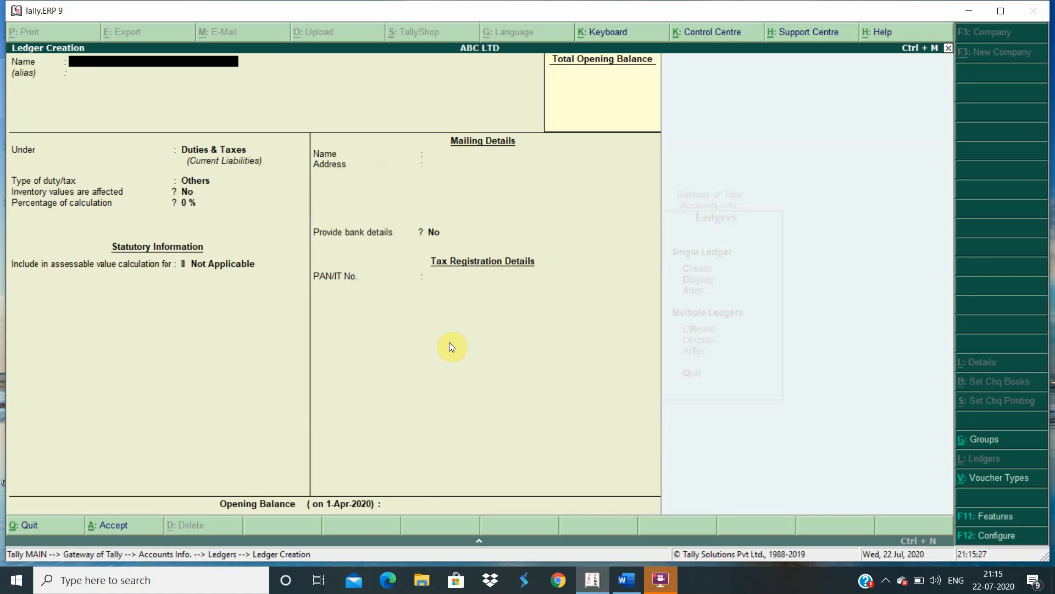
key(Escape)
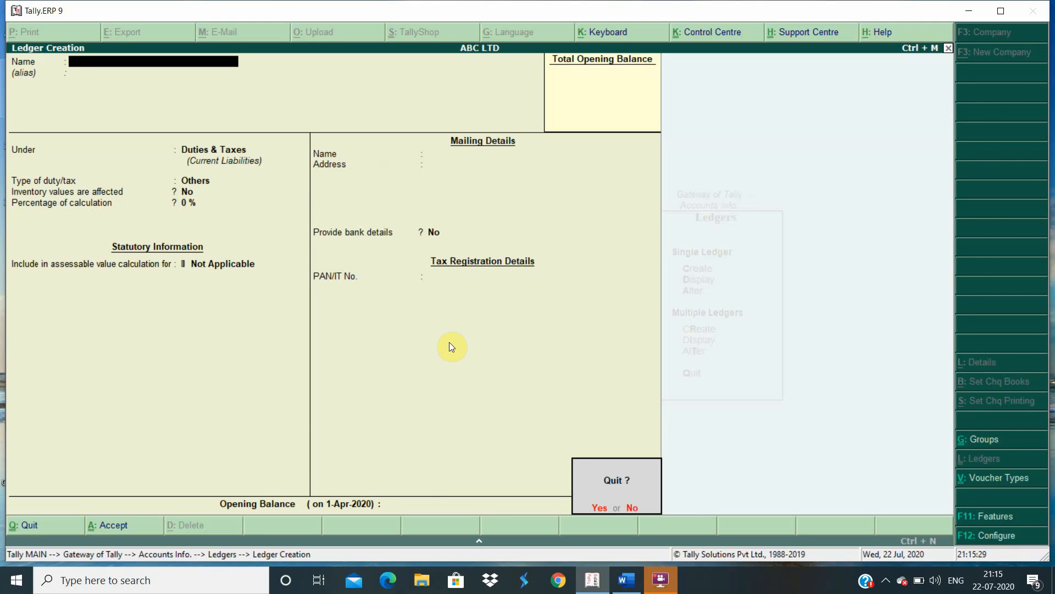
key(Return)
key(Escape)
key(Escape)
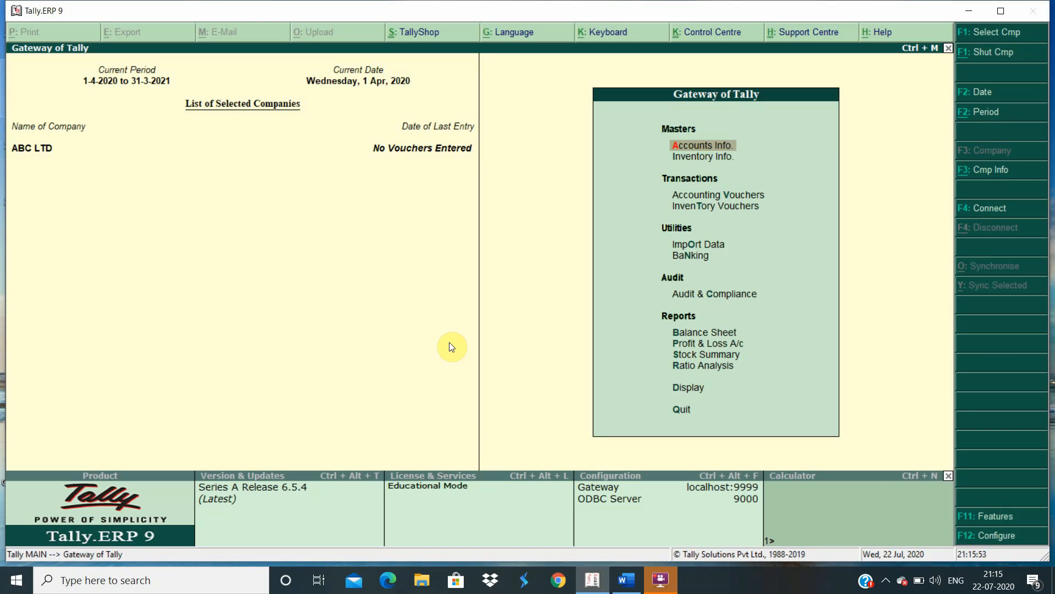
key(n)
key(Down)
key(Up)
key(Up)
key(Up)
key(Up)
key(Up)
key(Up)
key(Up)
key(Up)
key(Up)
key(Up)
key(Up)
key(Up)
Open the single stock item TV SET for alteration from the inventory masters
key(Up)
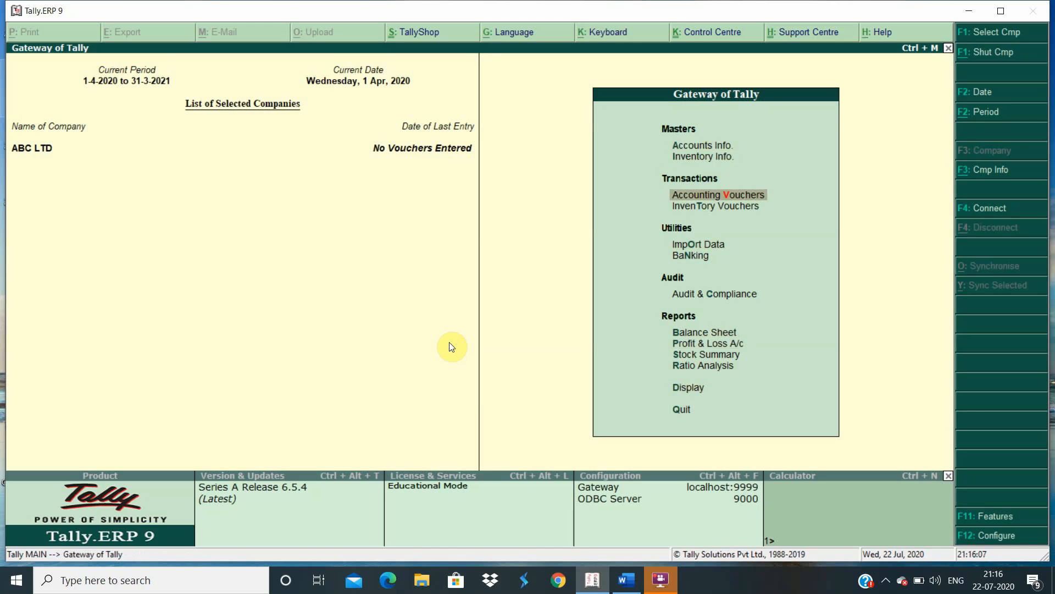
key(Return)
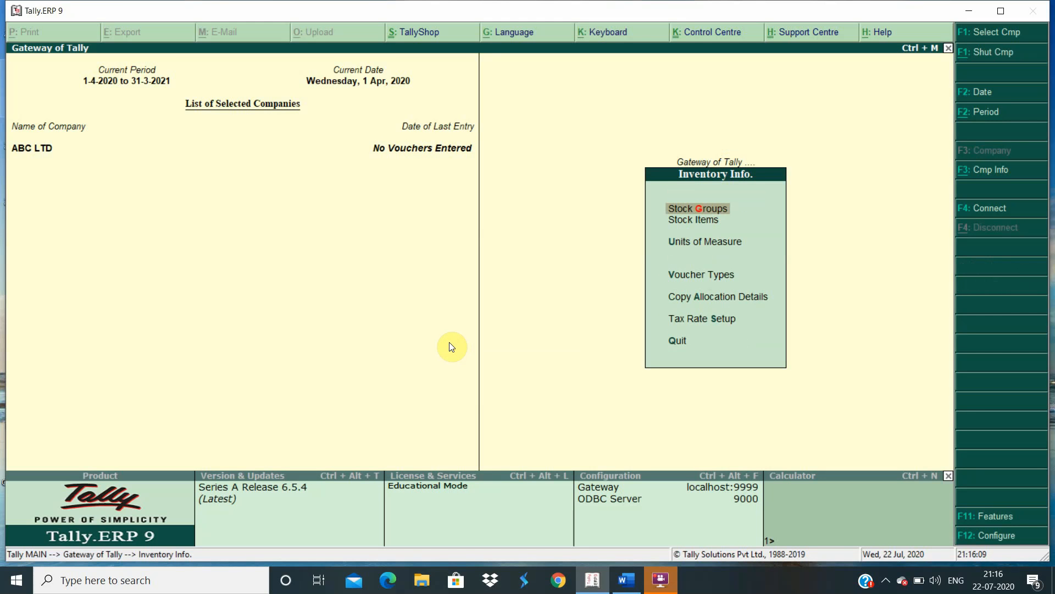
key(Down)
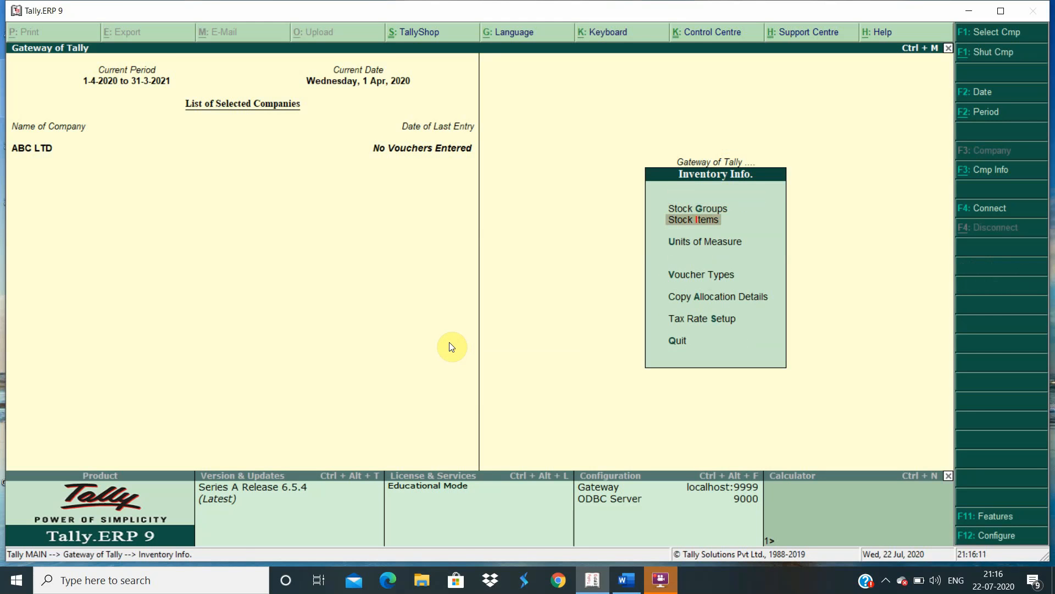
key(Return)
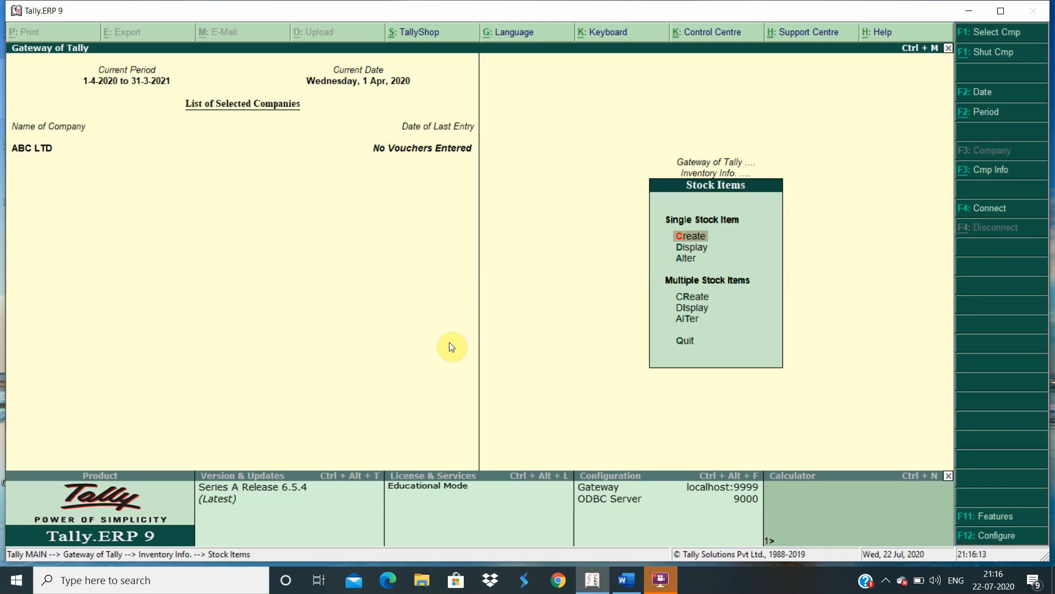
key(Down)
key(Down)
key(Return)
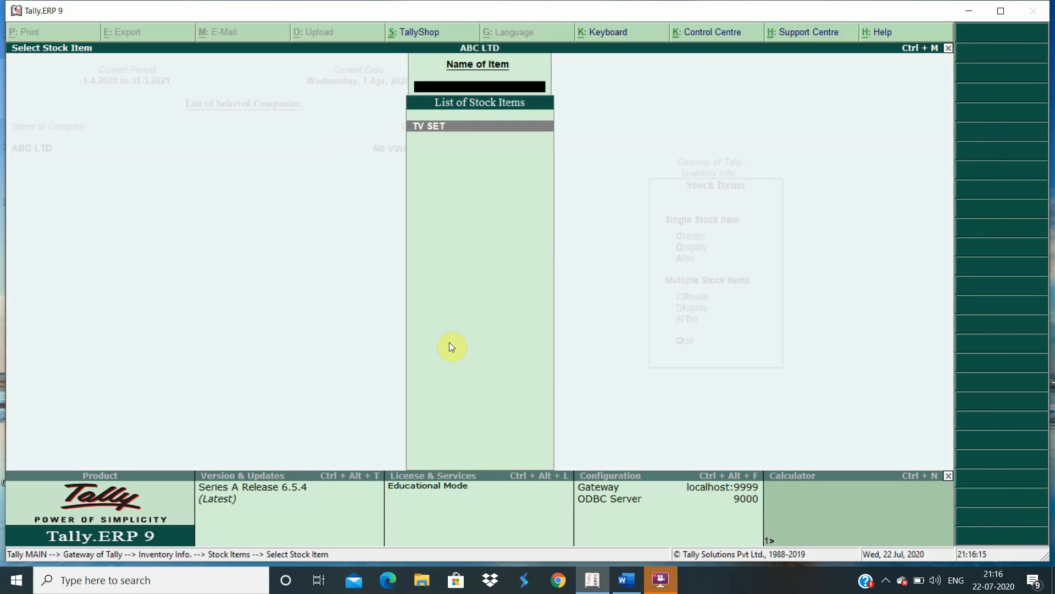
key(Return)
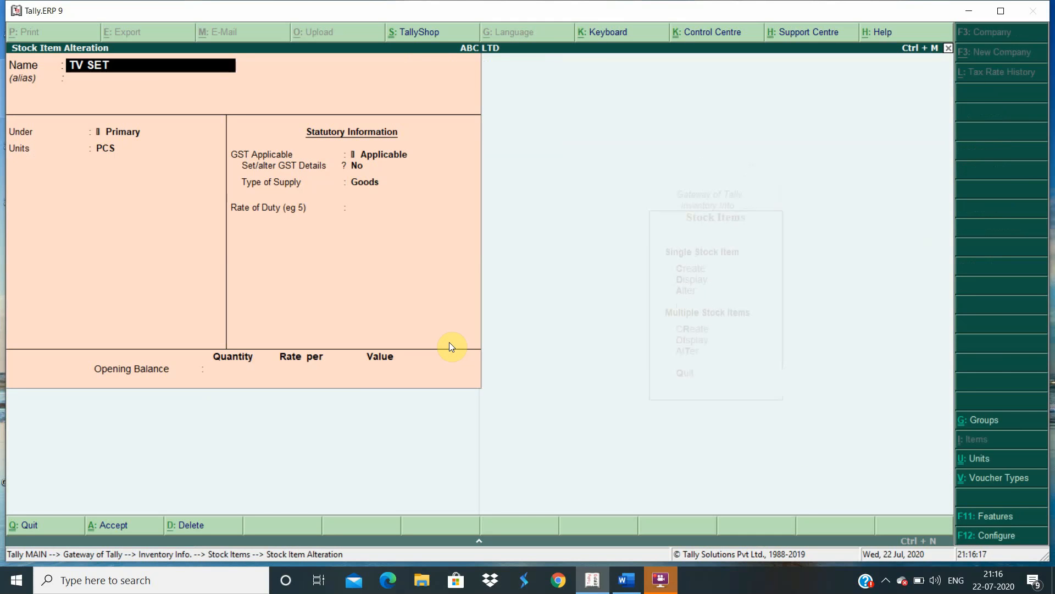
Keep TV SET's name, group and units, and set its Set/alter GST Details option to Yes
key(Return)
key(Return)
key(Return)
key(Return)
key(Return)
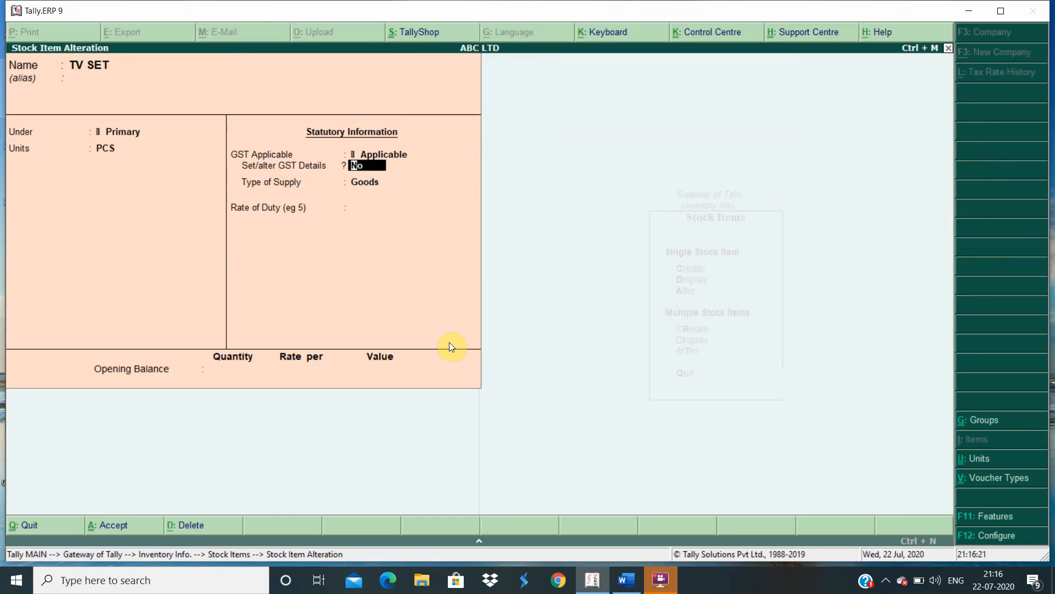
key(Return)
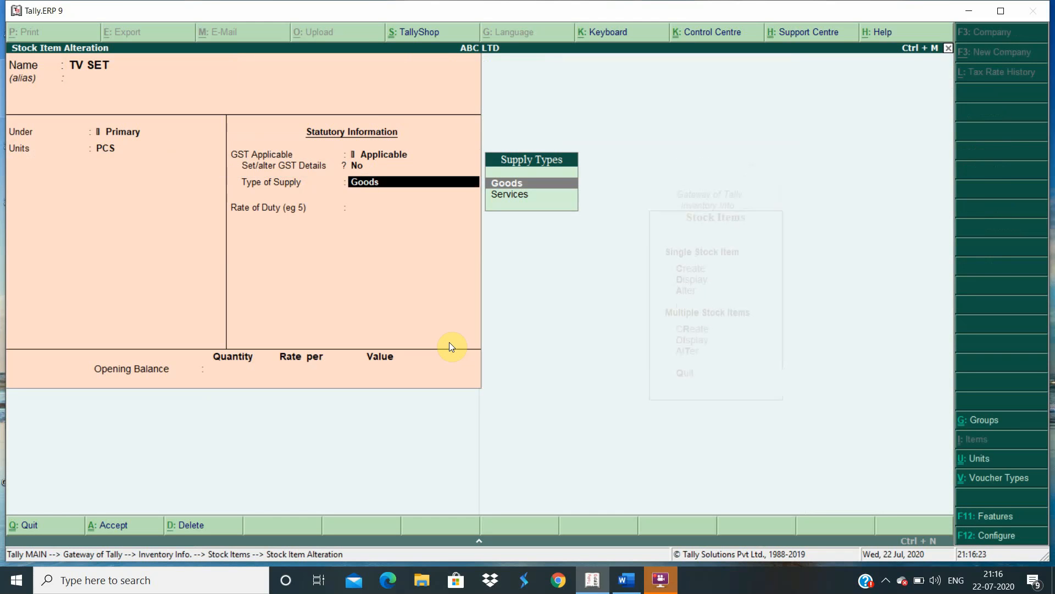
key(BackSpace)
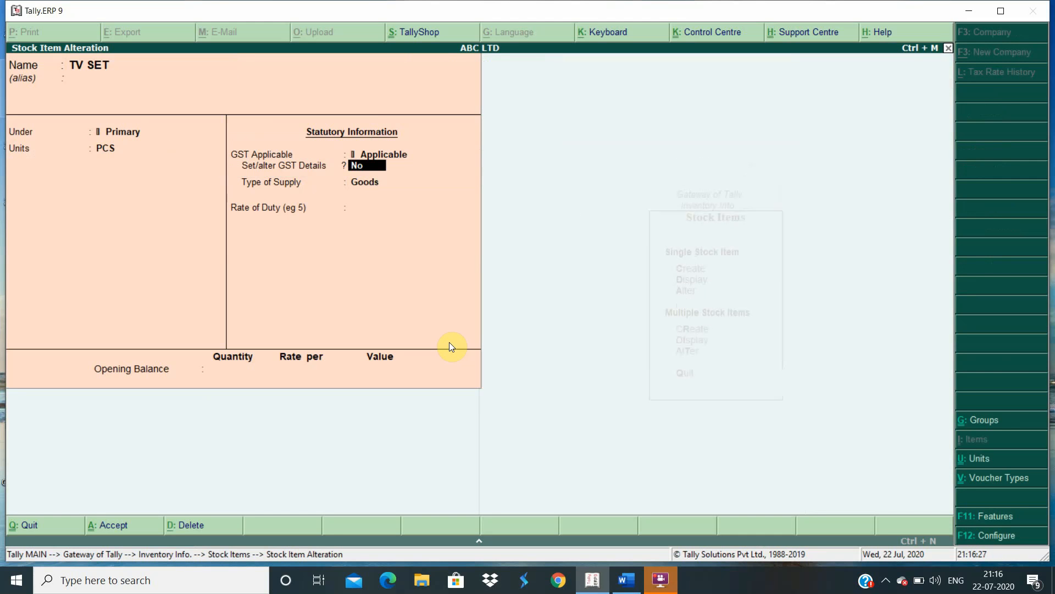
text(Y)
key(Return)
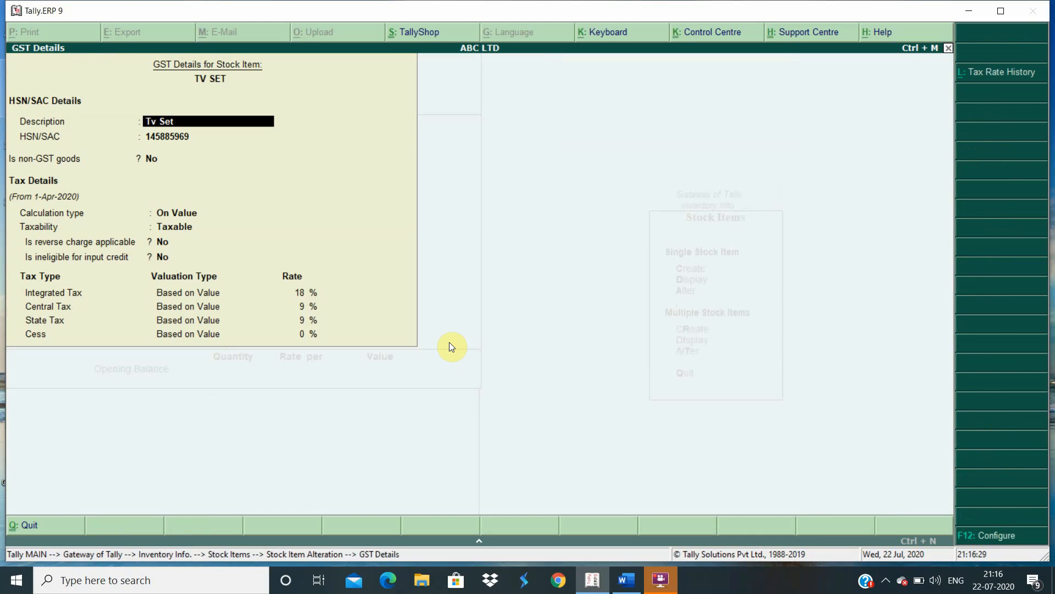
Keep the HSN/SAC and taxability details of TV SET and set its Integrated Tax rate to 9%
key(Return)
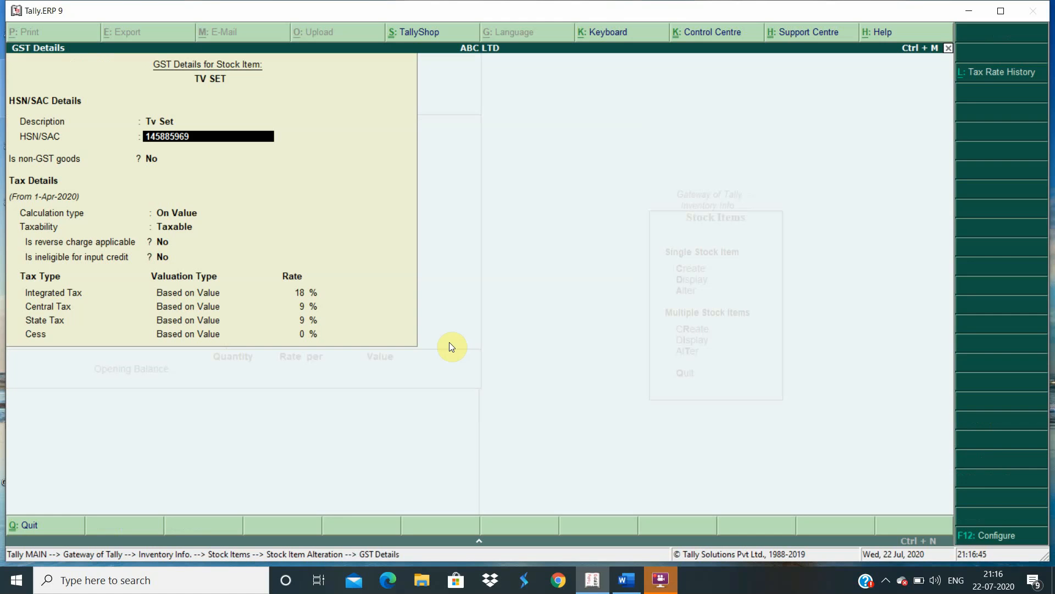
key(Return)
key(Return)
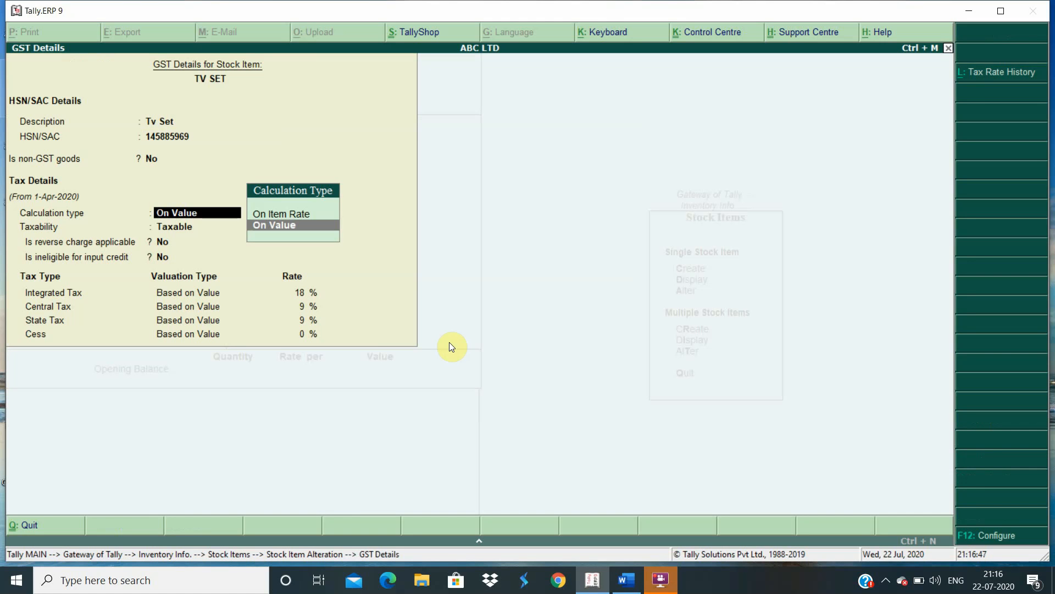
key(Return)
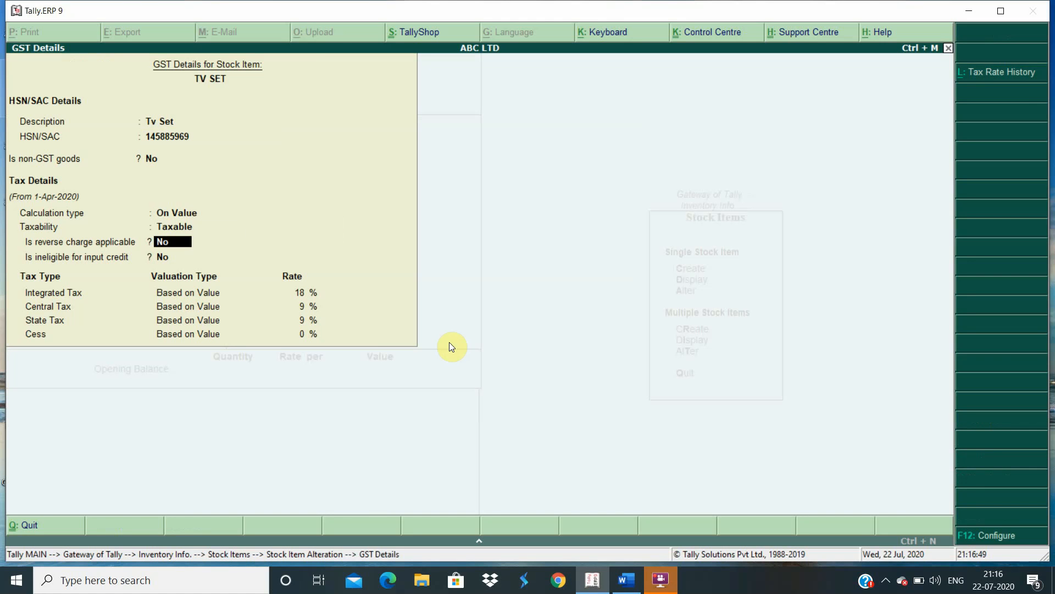
key(Return)
key(Return)
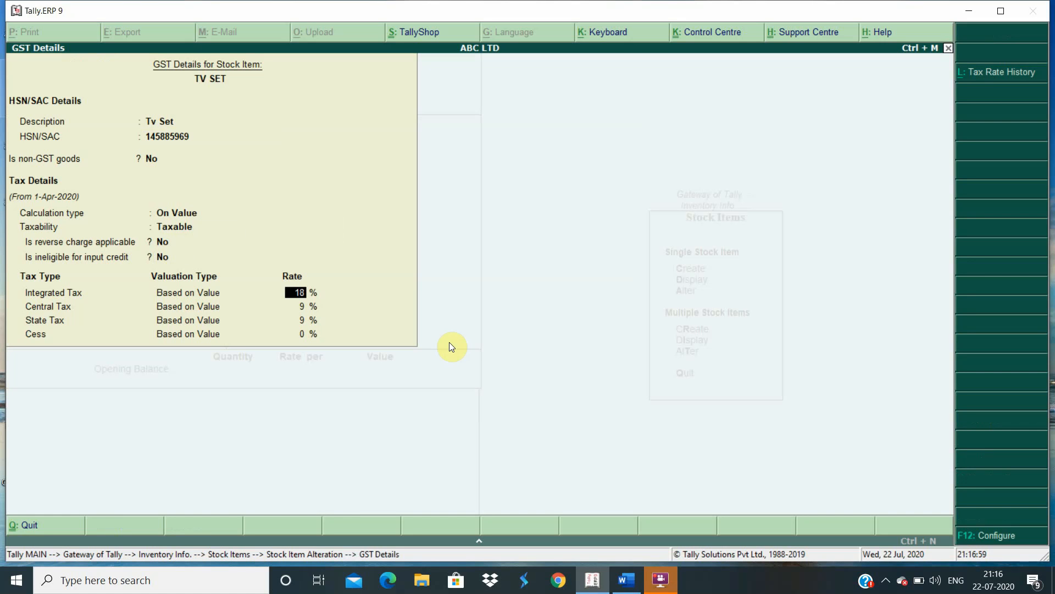
text(9)
key(Return)
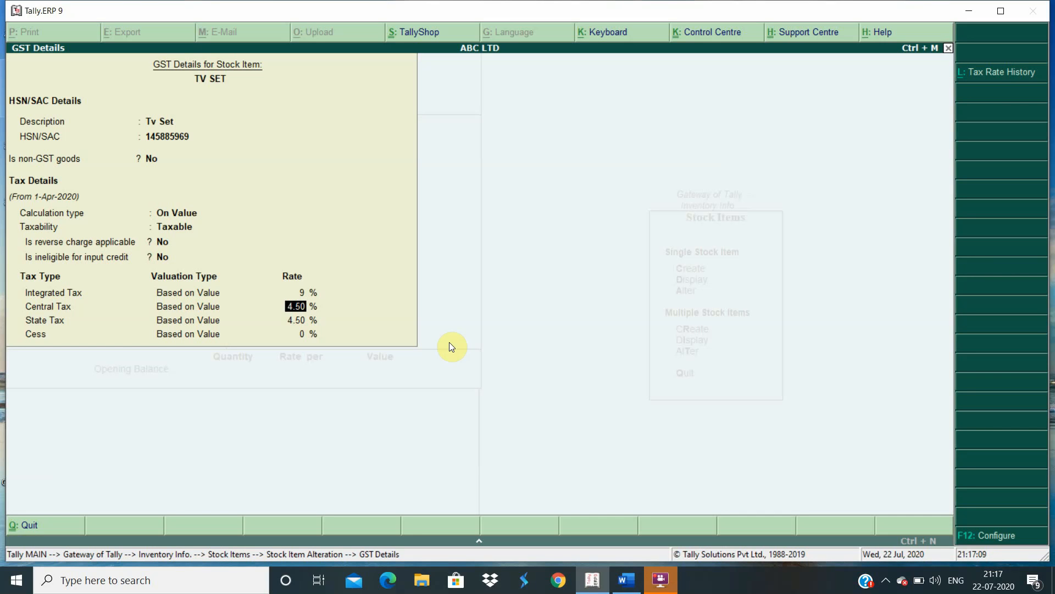
Accept the revised GST rates as applicable from 1-Apr-2020 and save TV SET with Goods as its type of supply
key(Return)
key(Return)
key(Return)
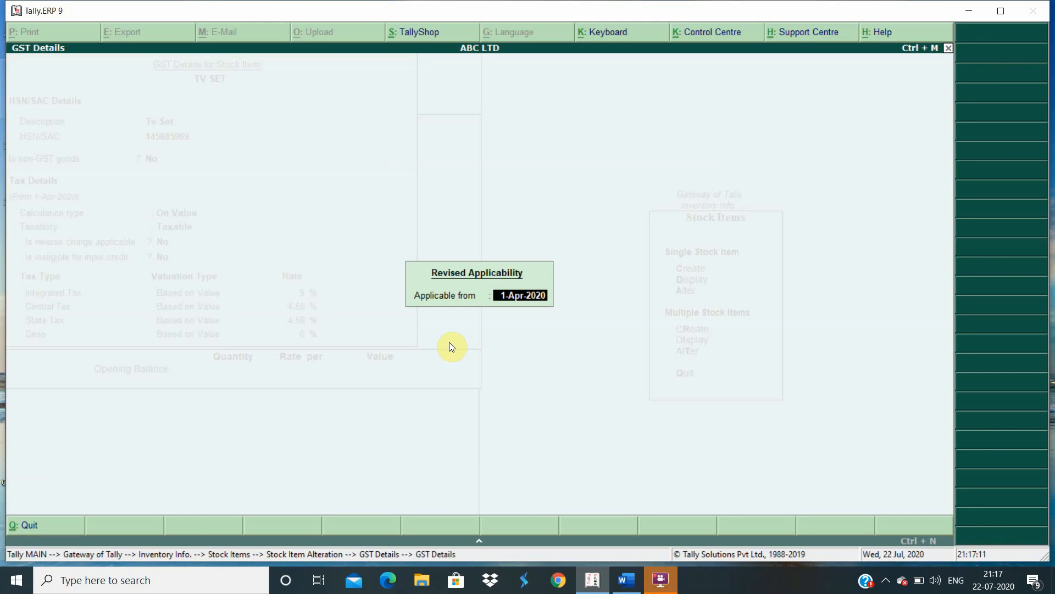
key(Return)
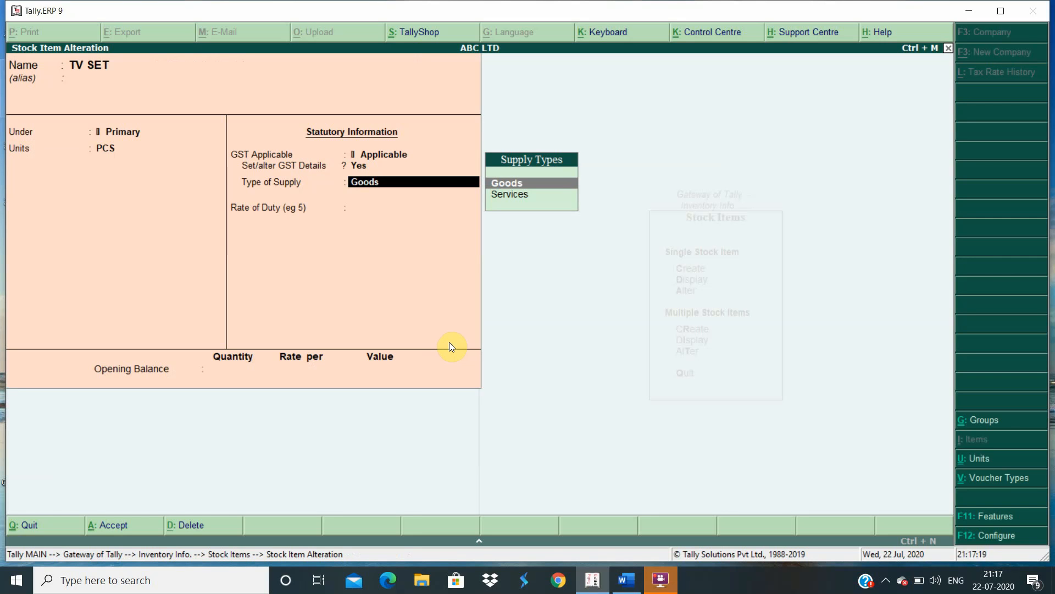
key(Return)
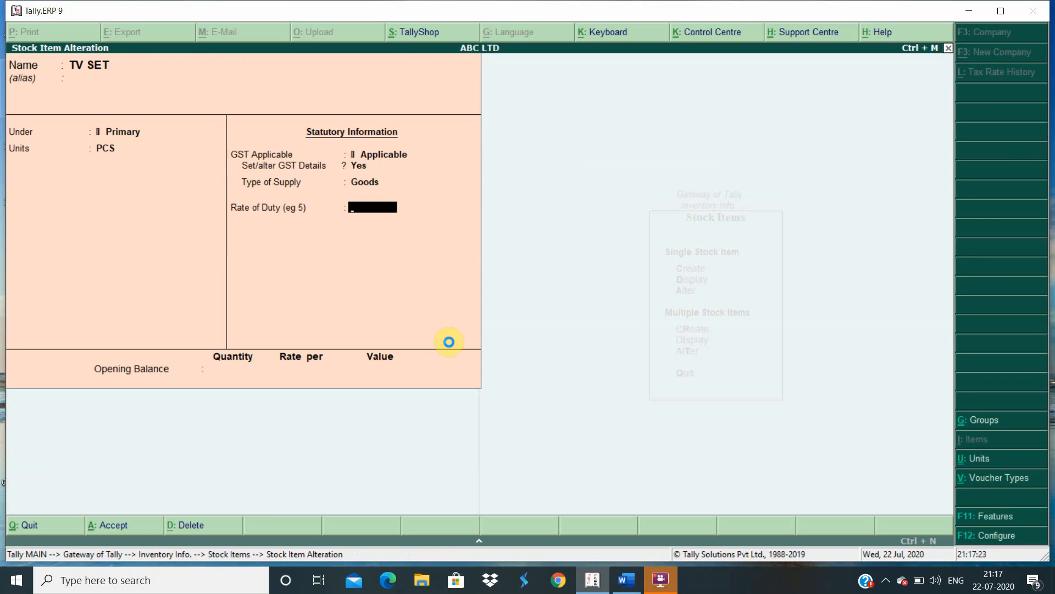
key(ctrl+a)
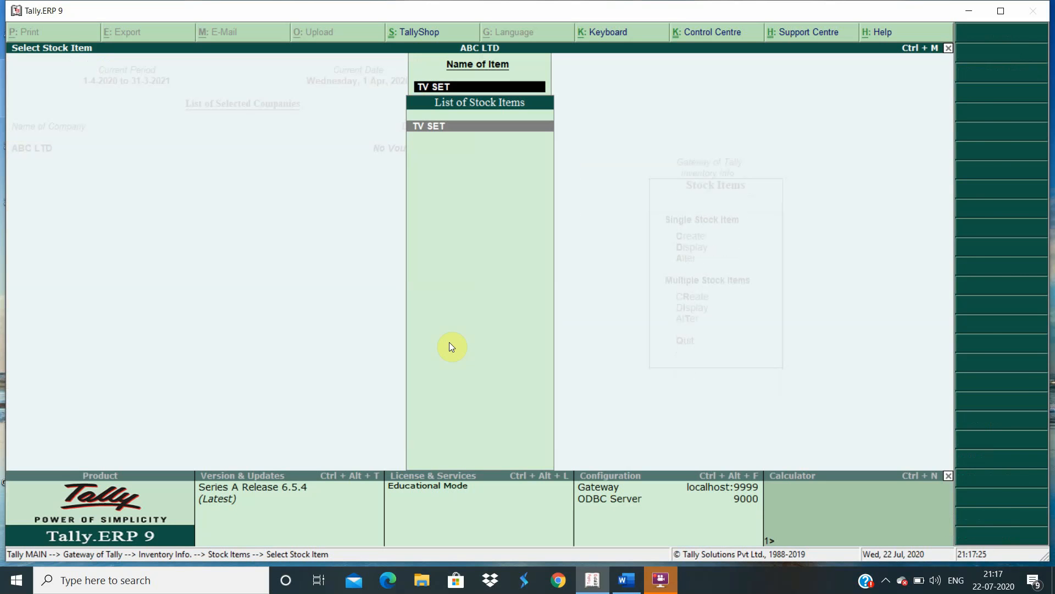
Leave the inventory masters and start a purchase accounting voucher dated 1-Apr-2020
key(Escape)
key(Escape)
key(Escape)
key(Escape)
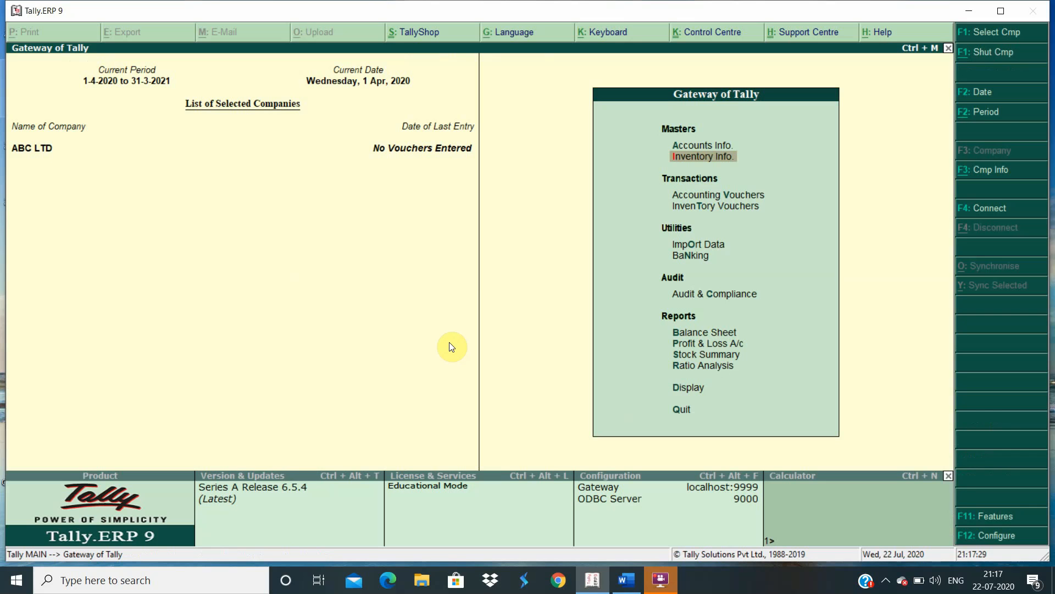
key(Down)
key(Down)
key(Up)
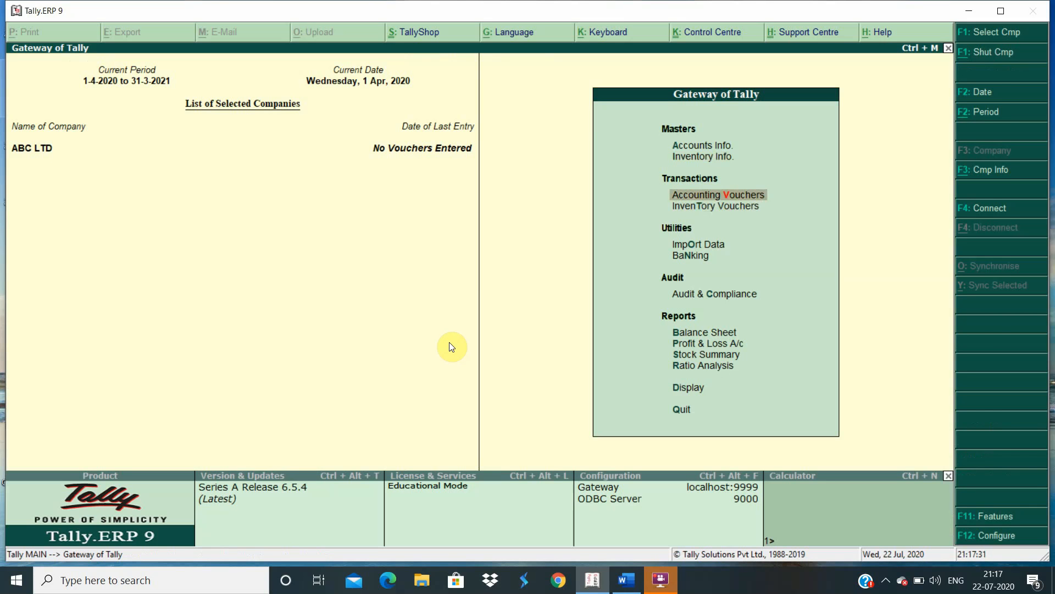
key(Return)
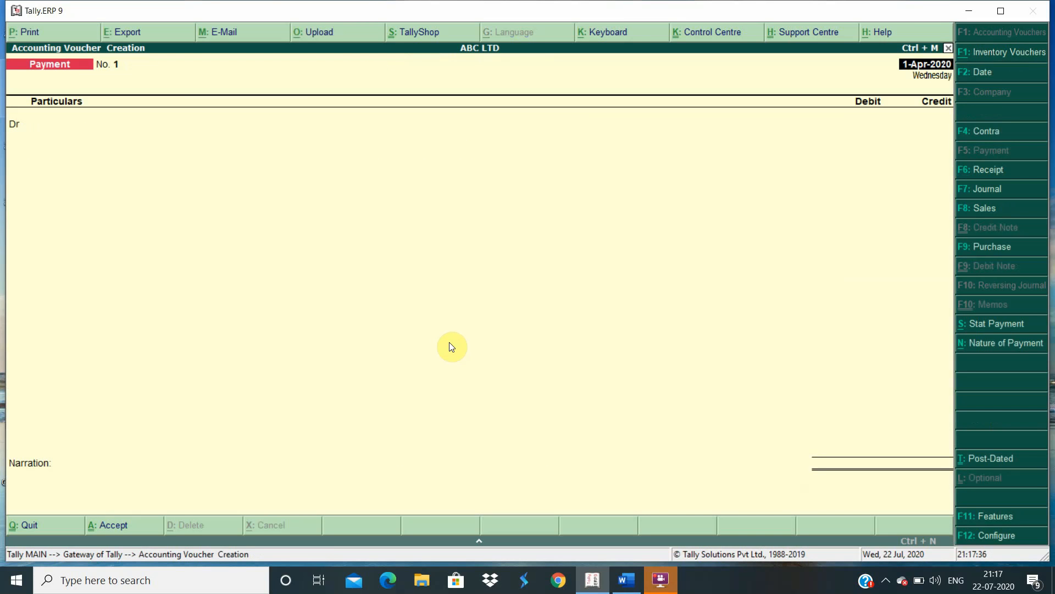
key(F9)
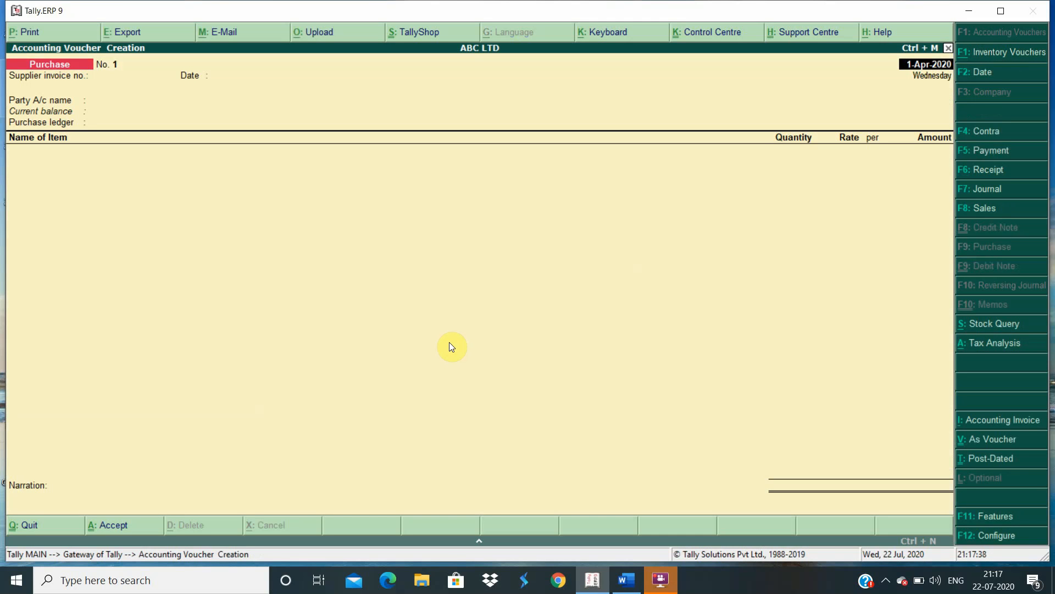
key(Return)
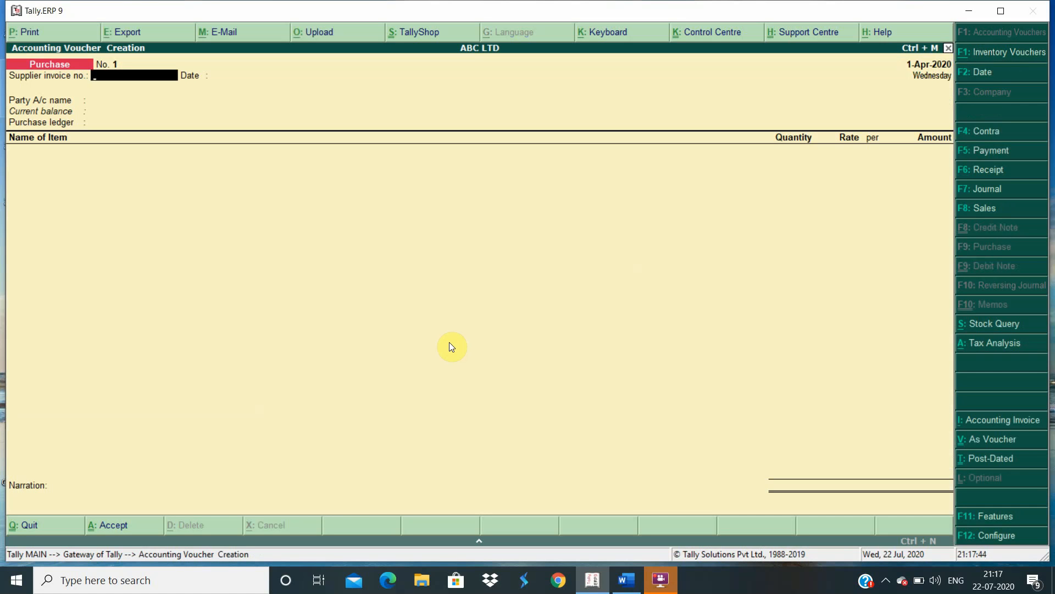
Switch to the PURCHASE VOUCHER TALLY document in Word to read the purchase transactions, then return to Tally.ERP 9
key(alt+Tab)
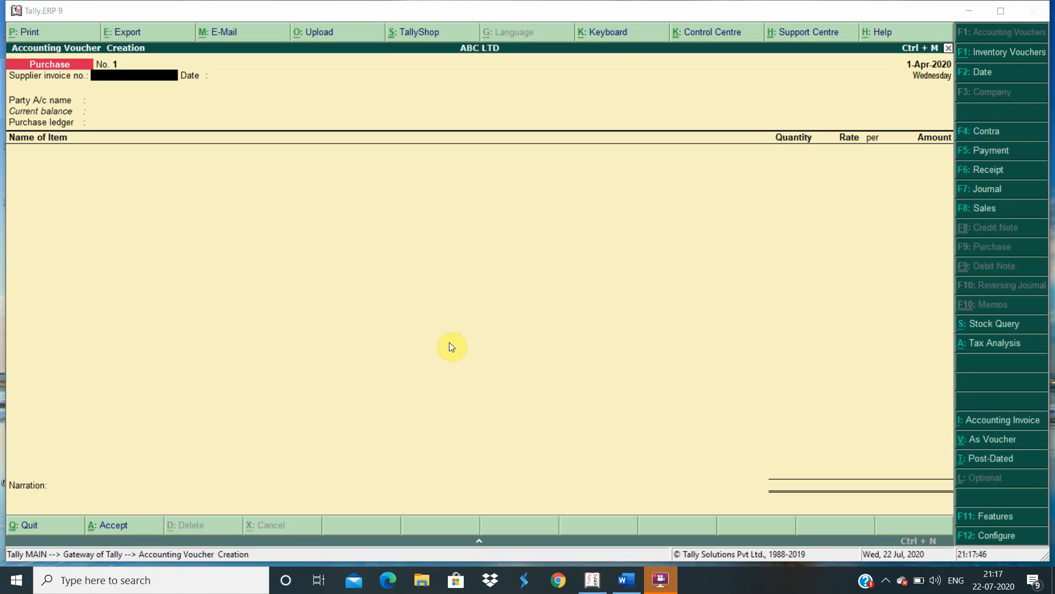
key(alt+Tab)
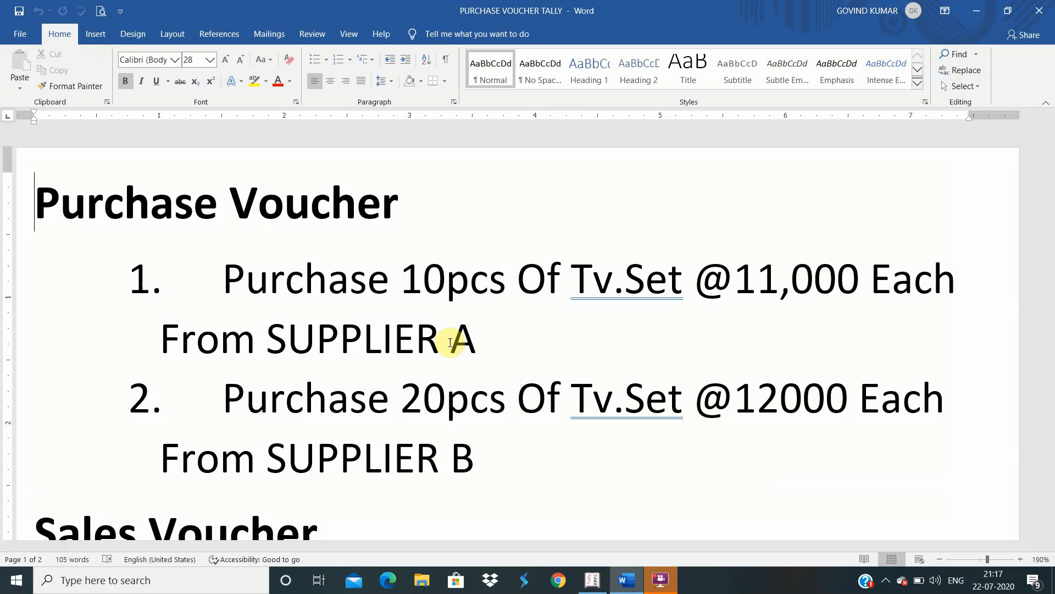
key(alt+Tab)
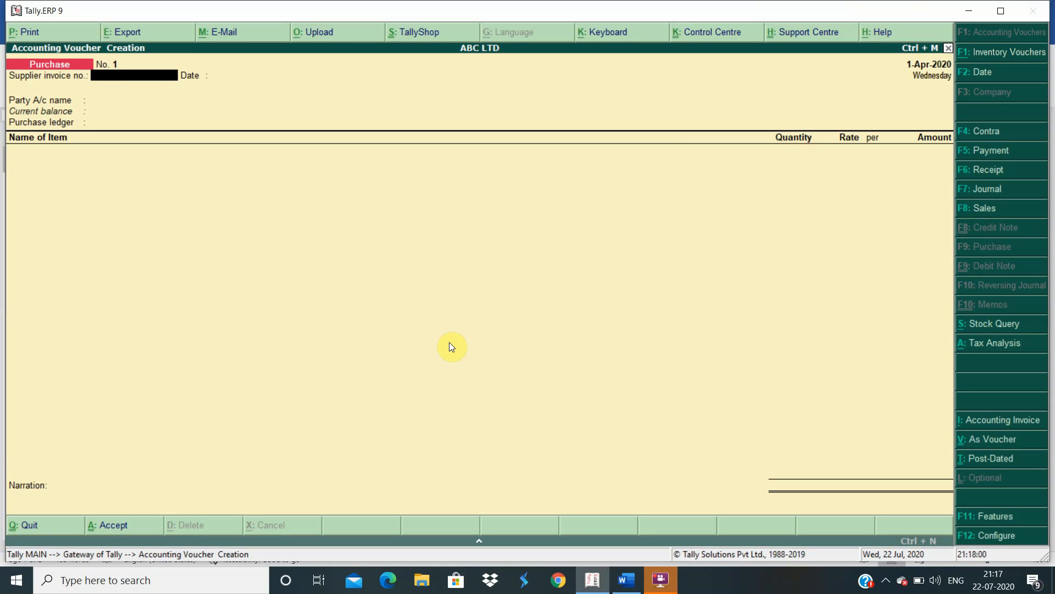
Enter supplier invoice number 123 dated 1-Apr-2020 and choose Supplier A as the party account
text(123)
key(Return)
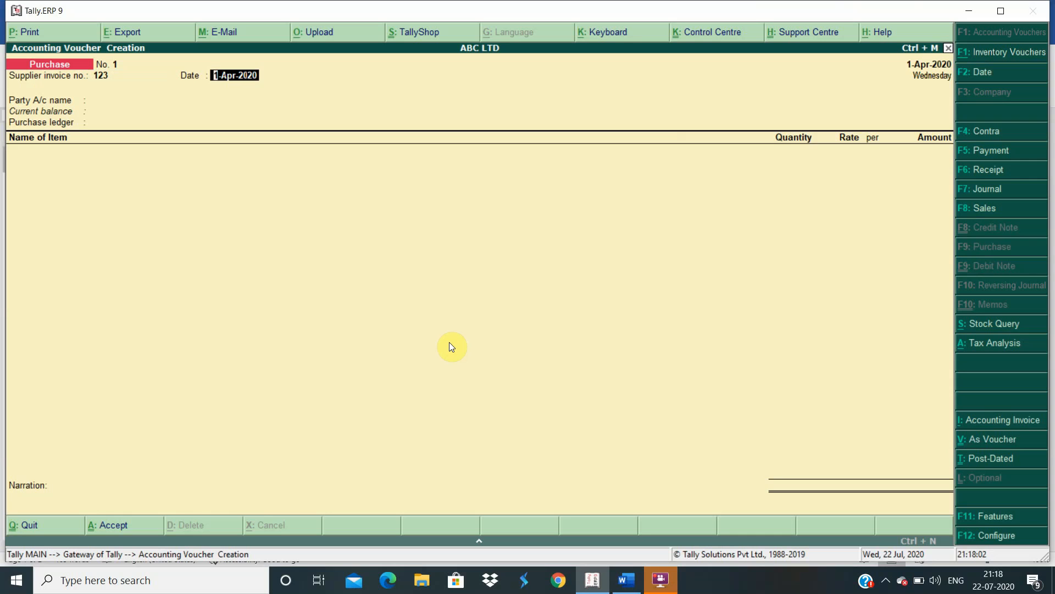
key(Return)
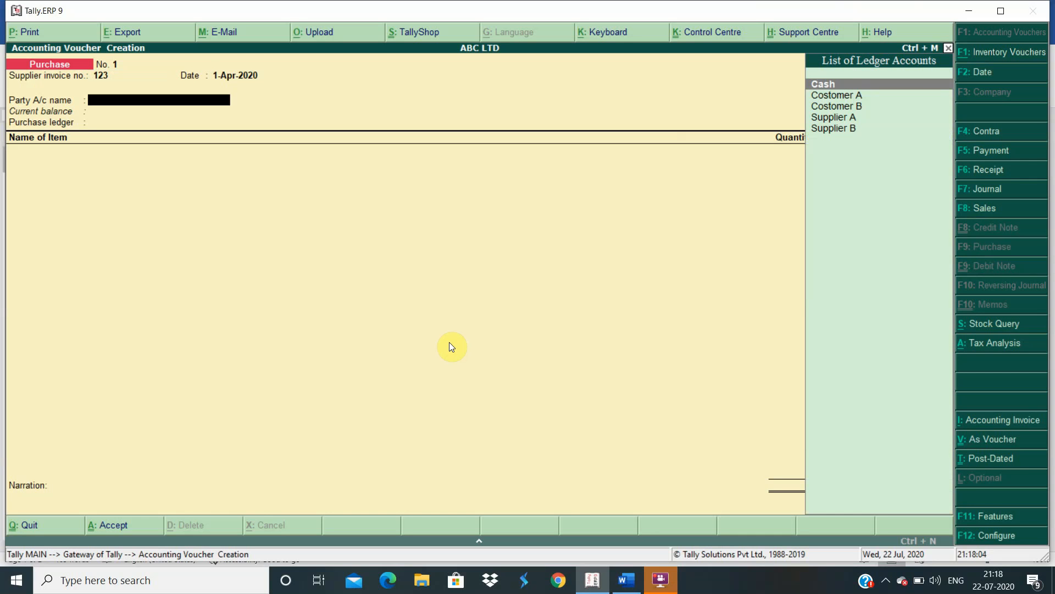
key(Down)
key(Down)
key(Down)
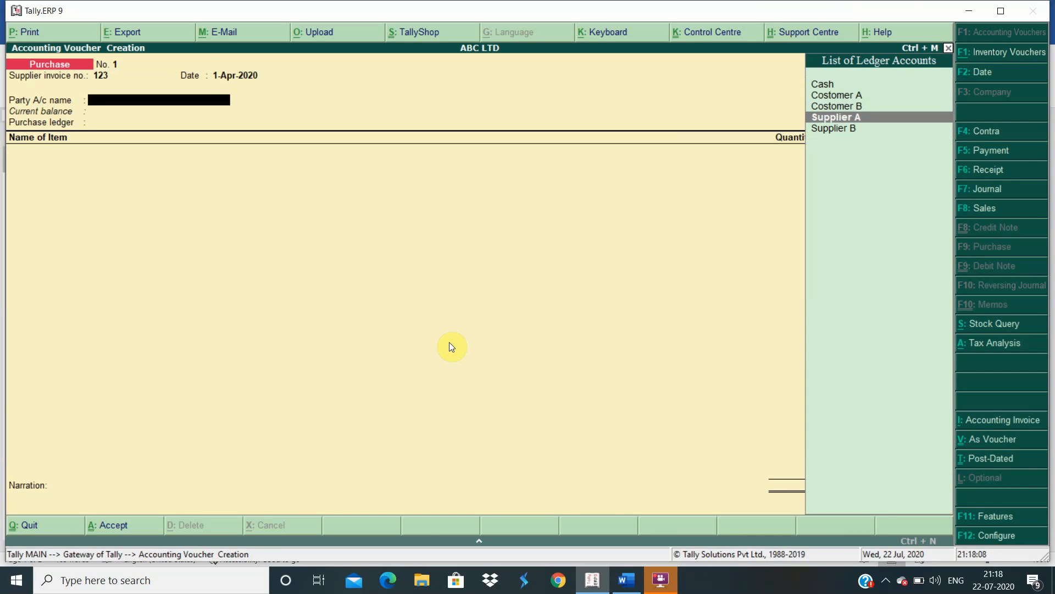
key(Return)
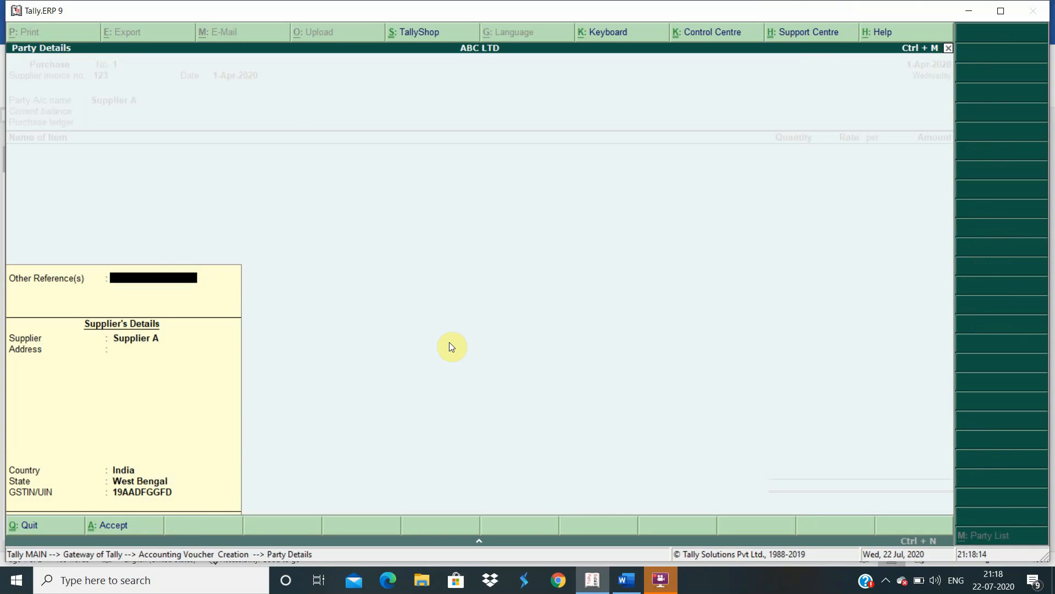
Accept Supplier A's party details unchanged and assign PURCHASE LOCAL as the purchase ledger
key(Return)
key(Return)
key(Return)
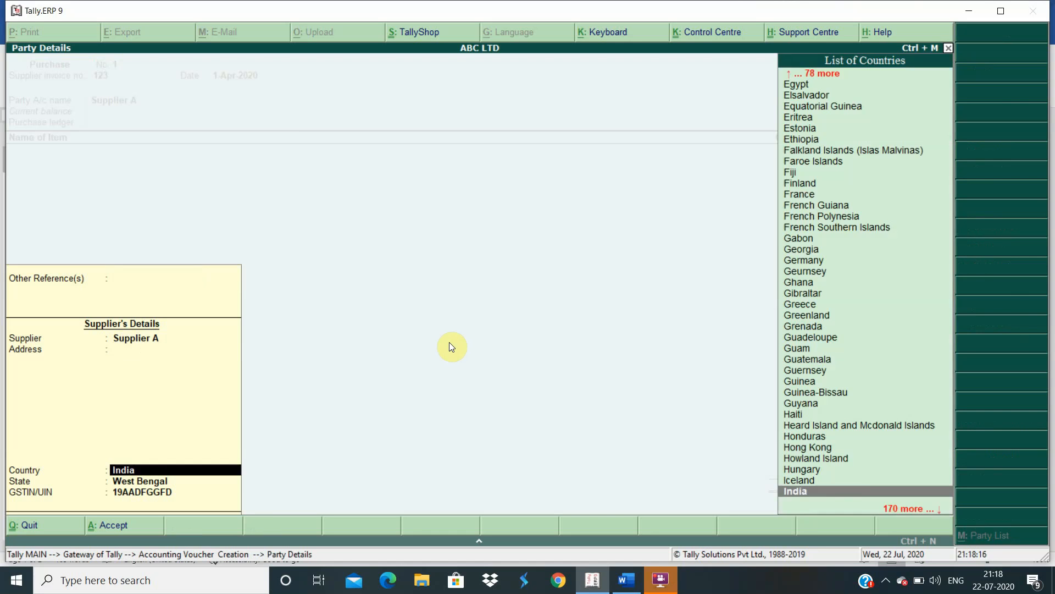
key(Return)
key(Return)
key(Return)
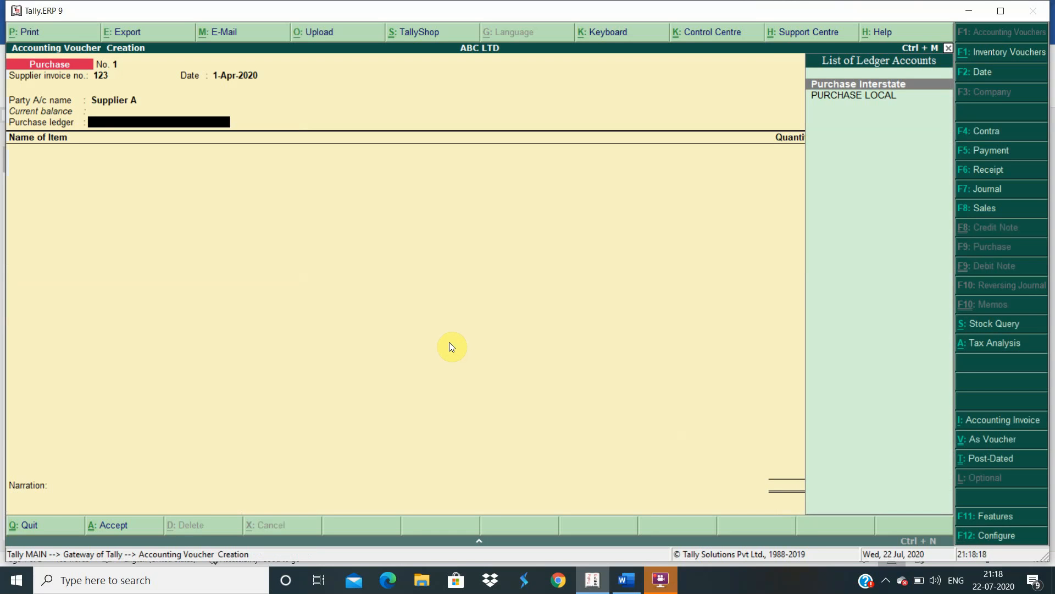
key(Down)
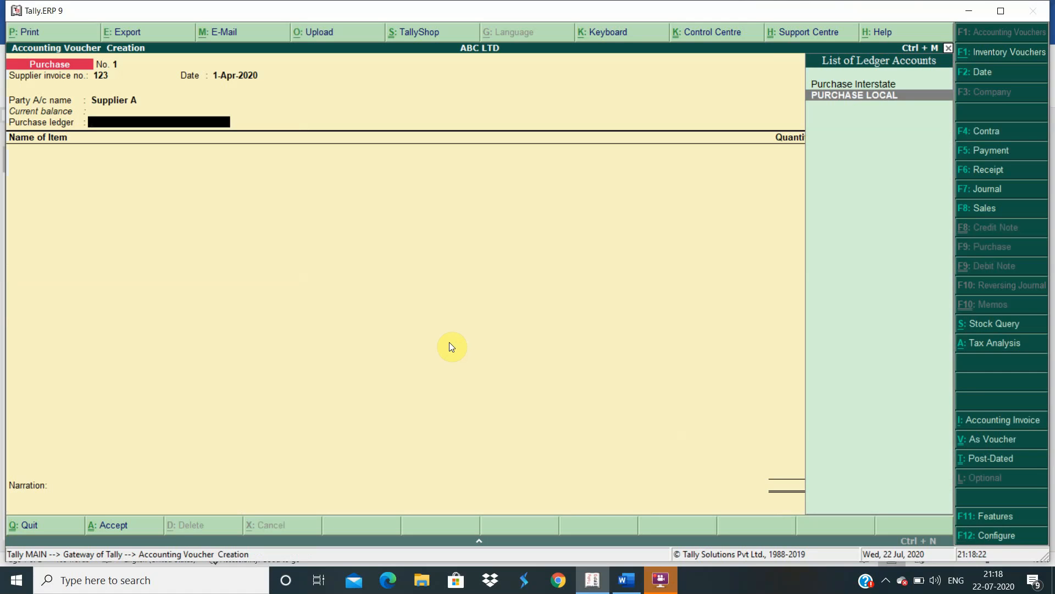
key(Return)
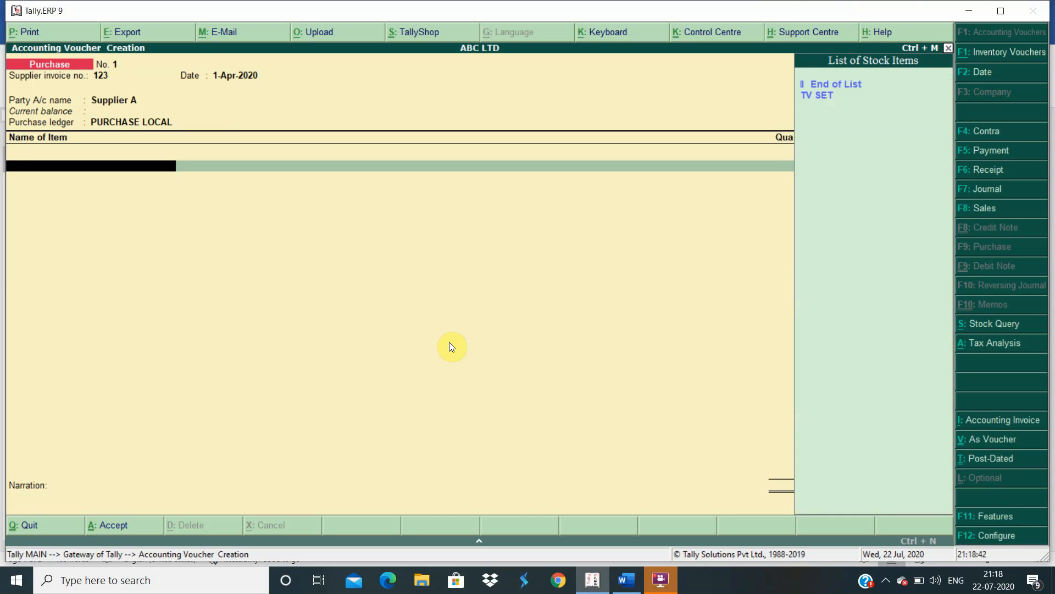
Add the stock item TV SET with a quantity of 10 PCS at a rate of 11,000 per piece
key(Down)
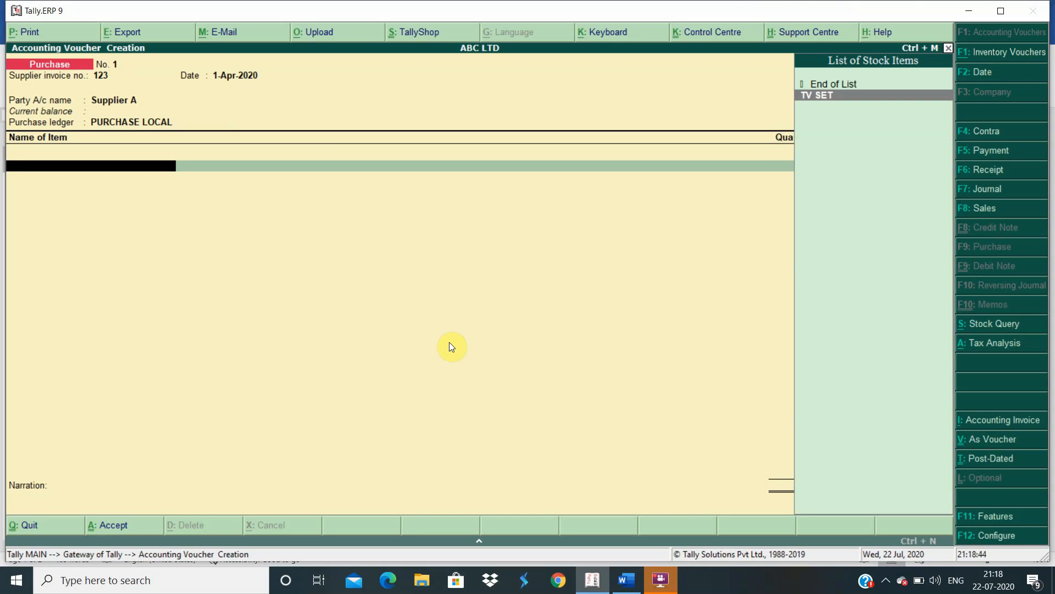
key(Return)
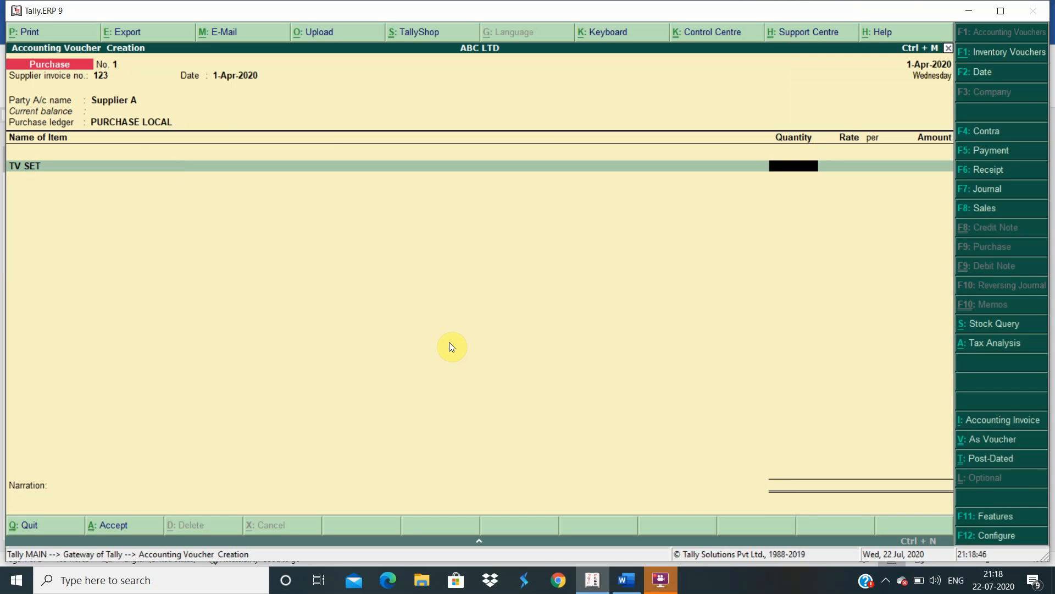
text(10)
key(Return)
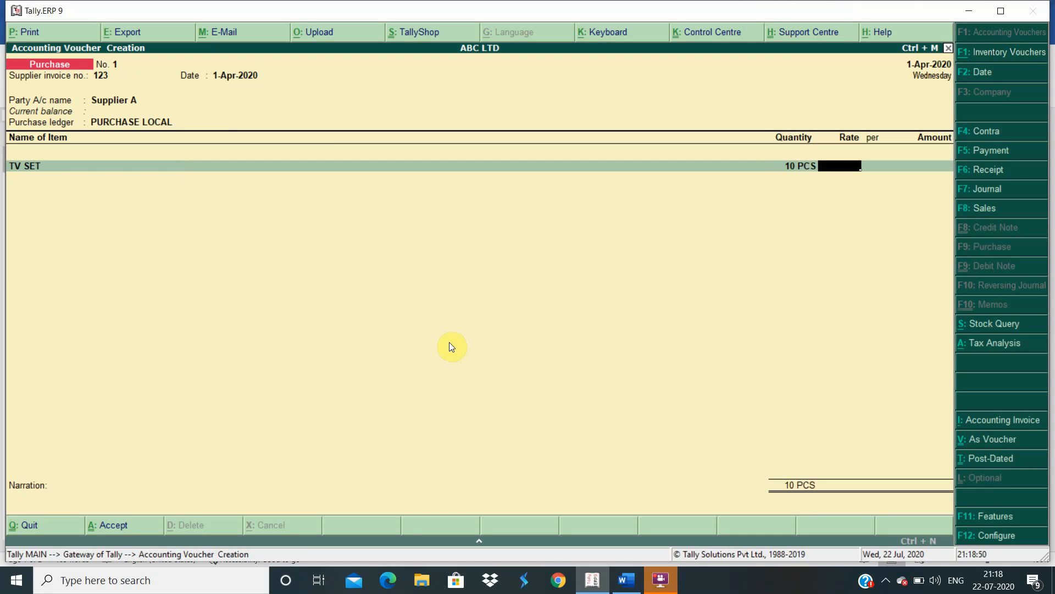
text(11000)
key(Return)
key(Return)
key(Return)
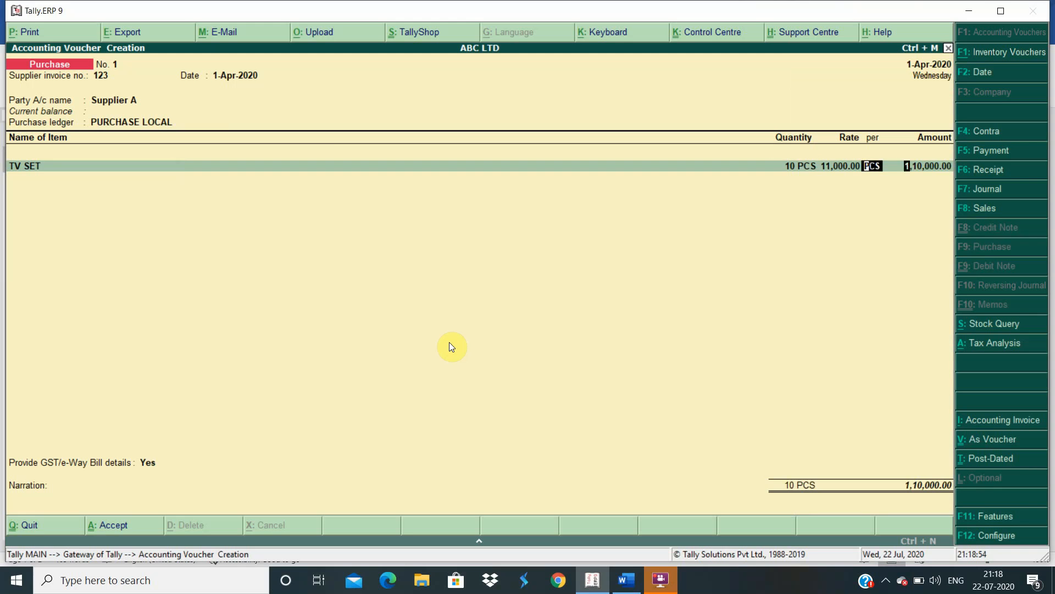
key(Return)
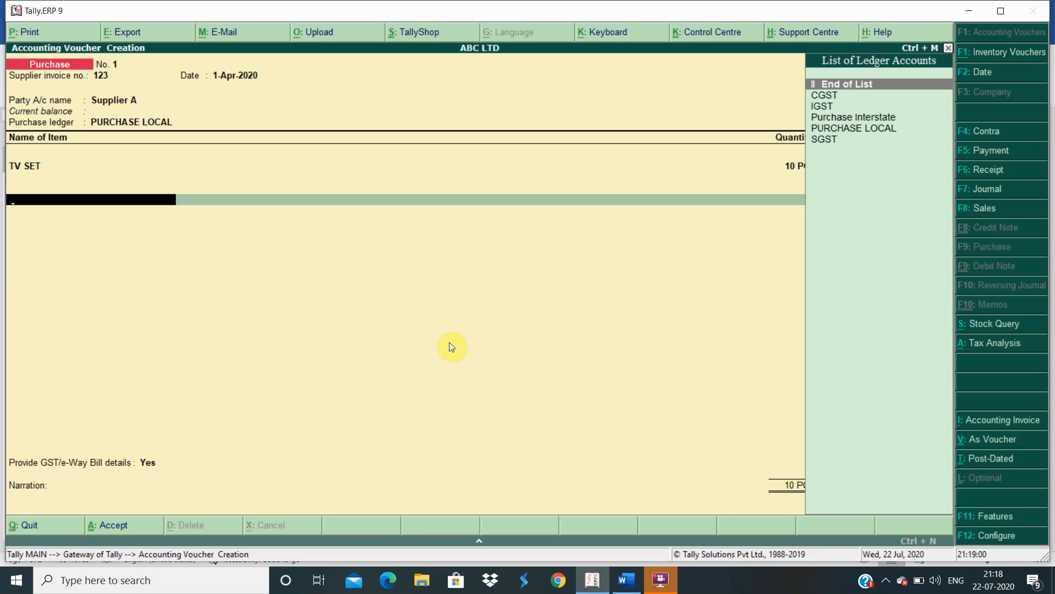
Add the CGST and SGST tax ledgers below the TV SET item, accepting their calculated amounts
key(Down)
key(Return)
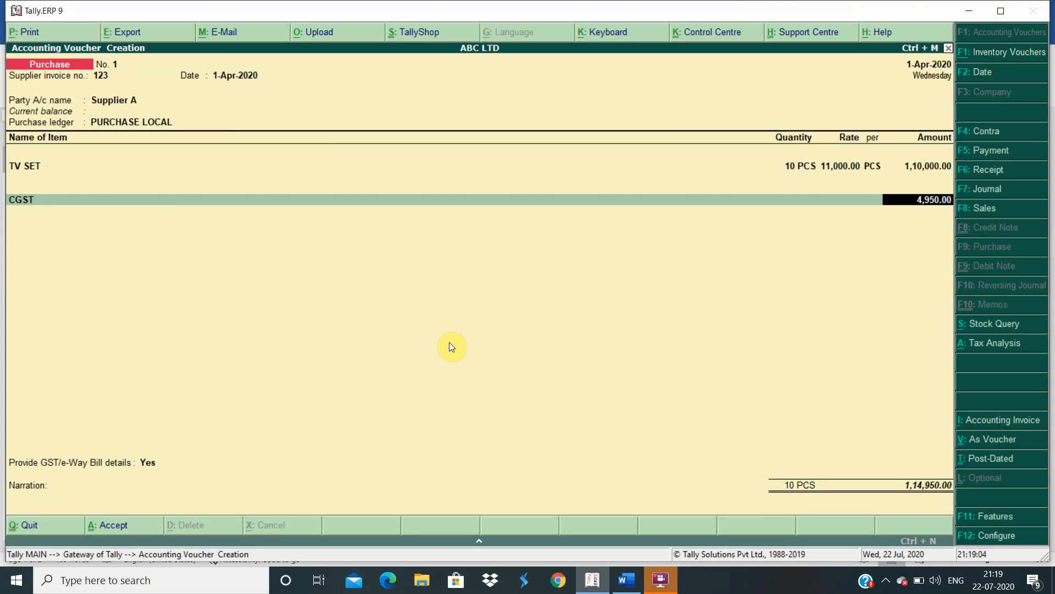
key(Return)
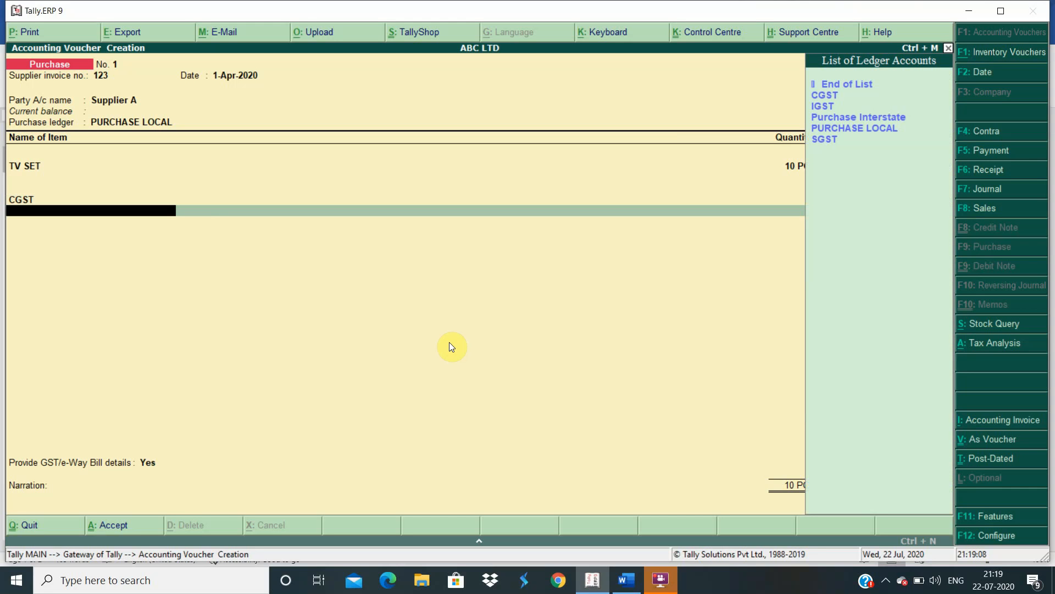
key(Down)
key(Down)
key(Down)
key(Down)
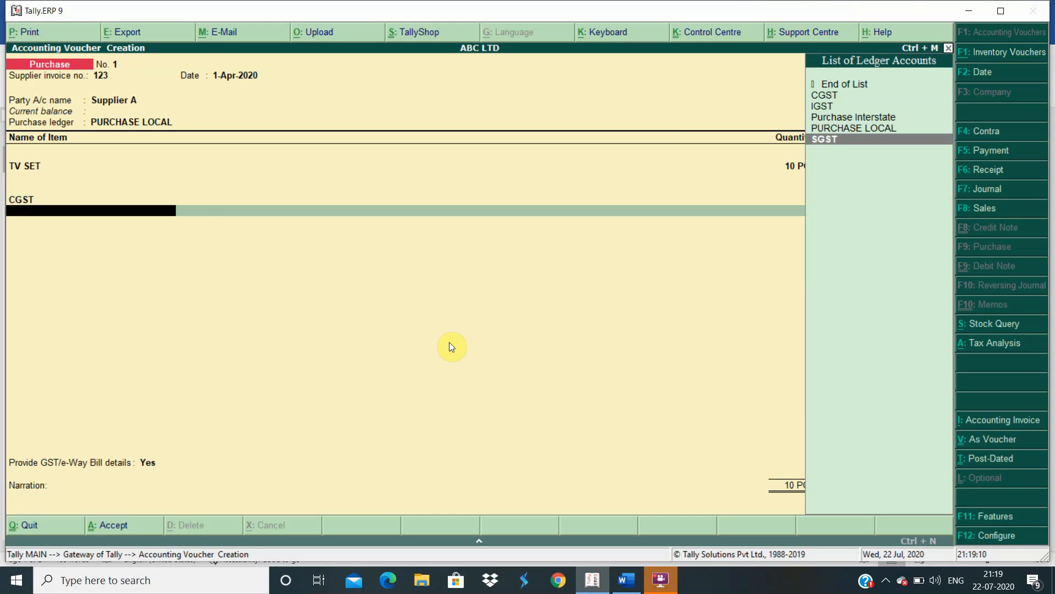
key(Return)
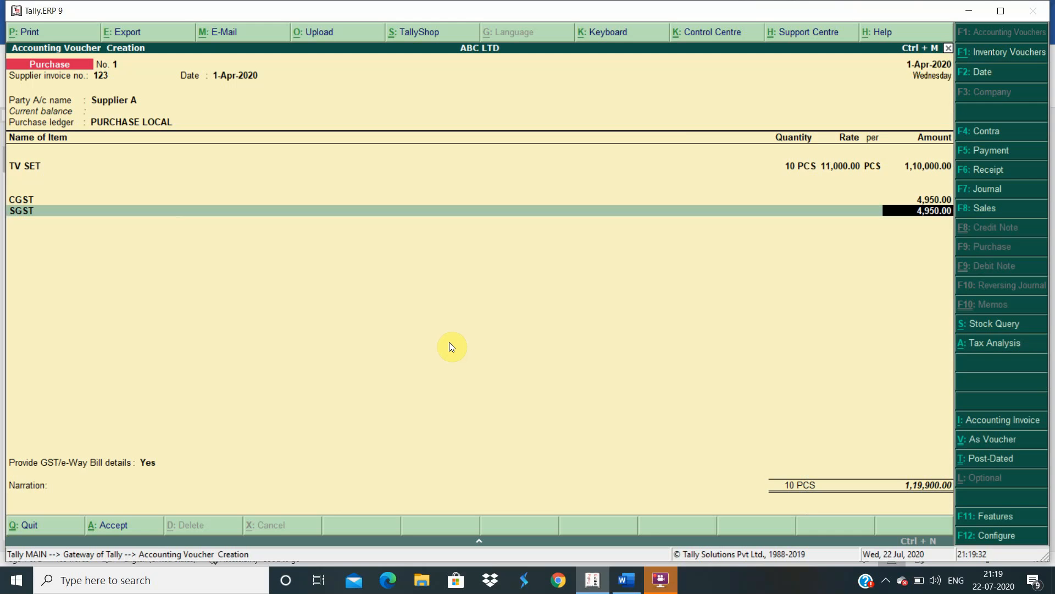
key(Return)
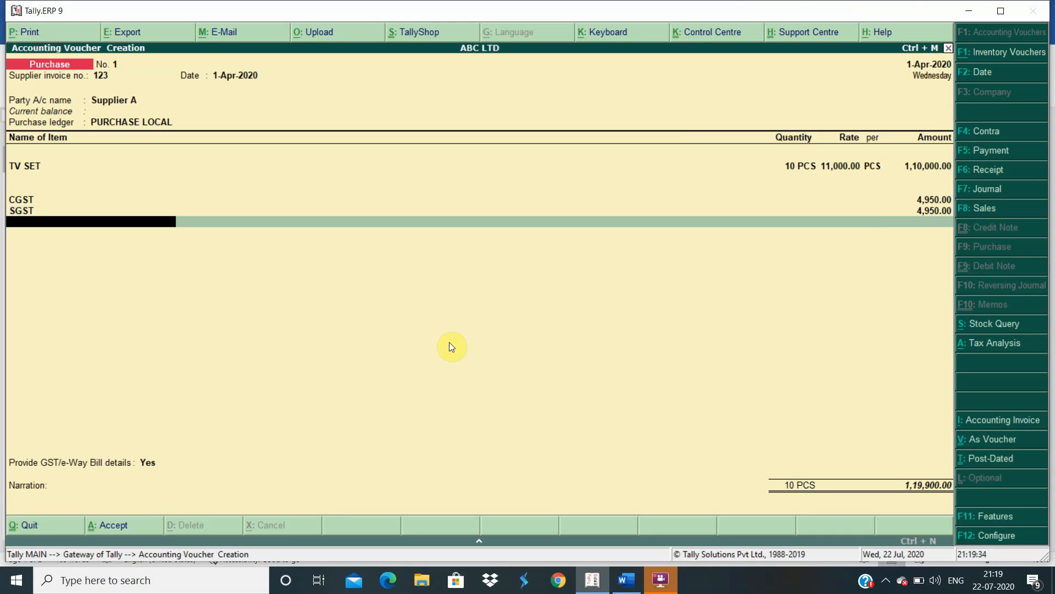
Finish the ledger entries and set Provide GST/e-Way Bill details to No
key(Return)
key(Up)
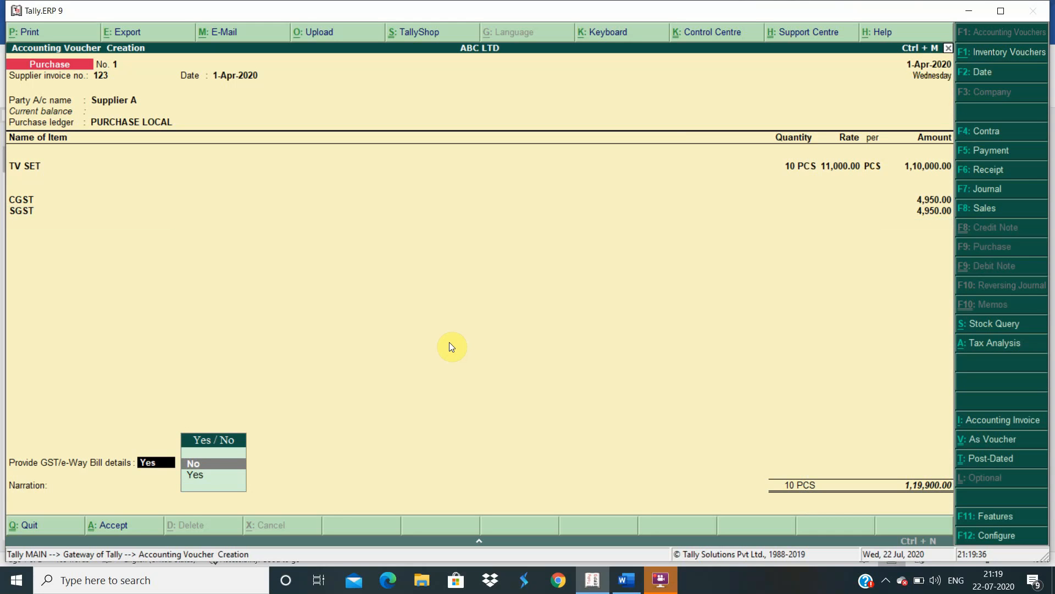
key(Return)
key(Return)
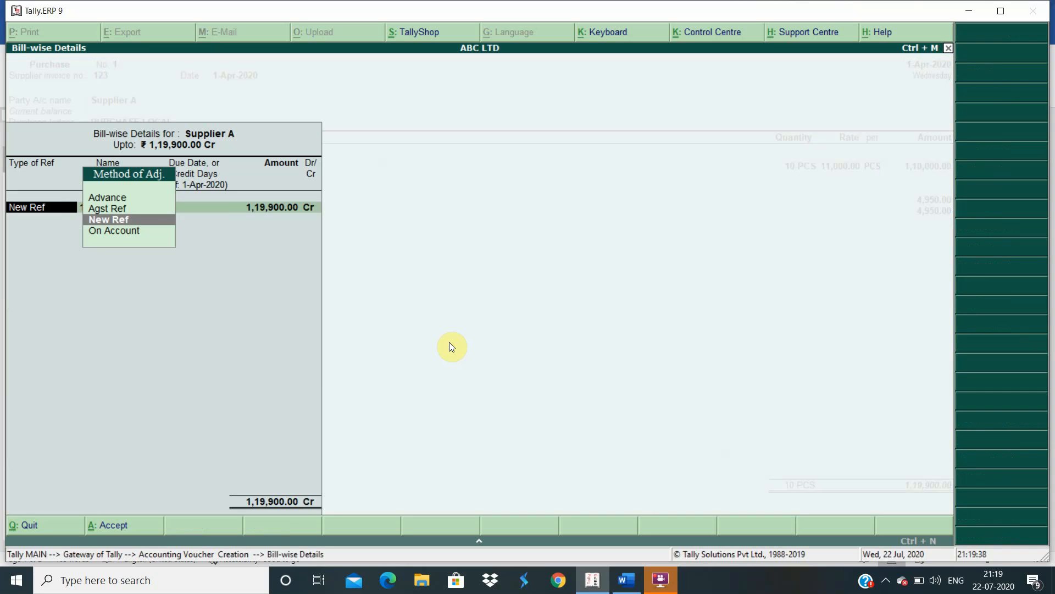
Accept the New Ref bill-wise details for Supplier A and save the purchase voucher without a narration
key(Return)
key(Return)
key(Return)
key(Return)
key(Return)
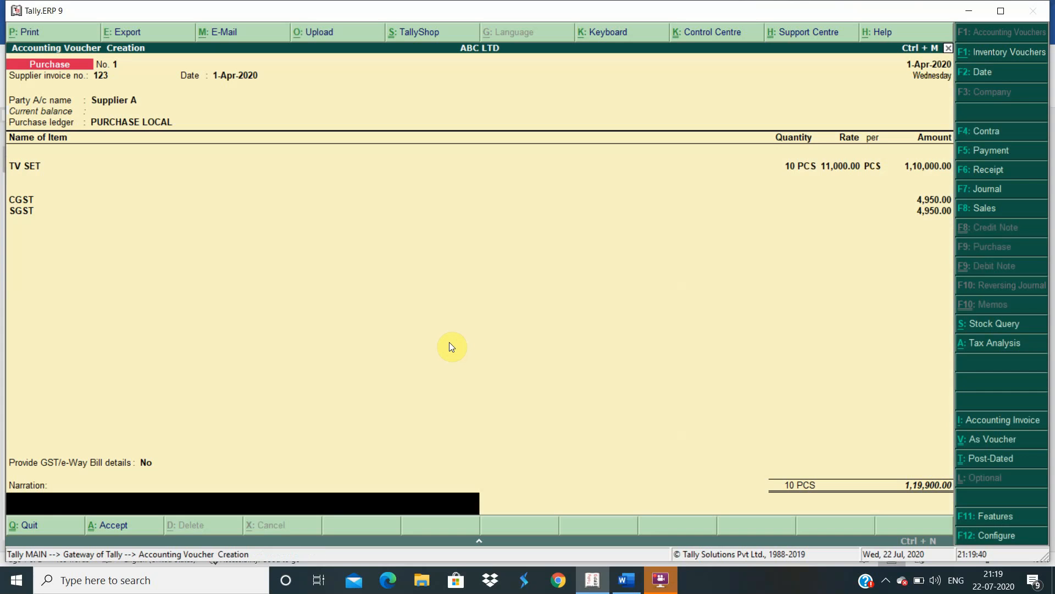
key(Return)
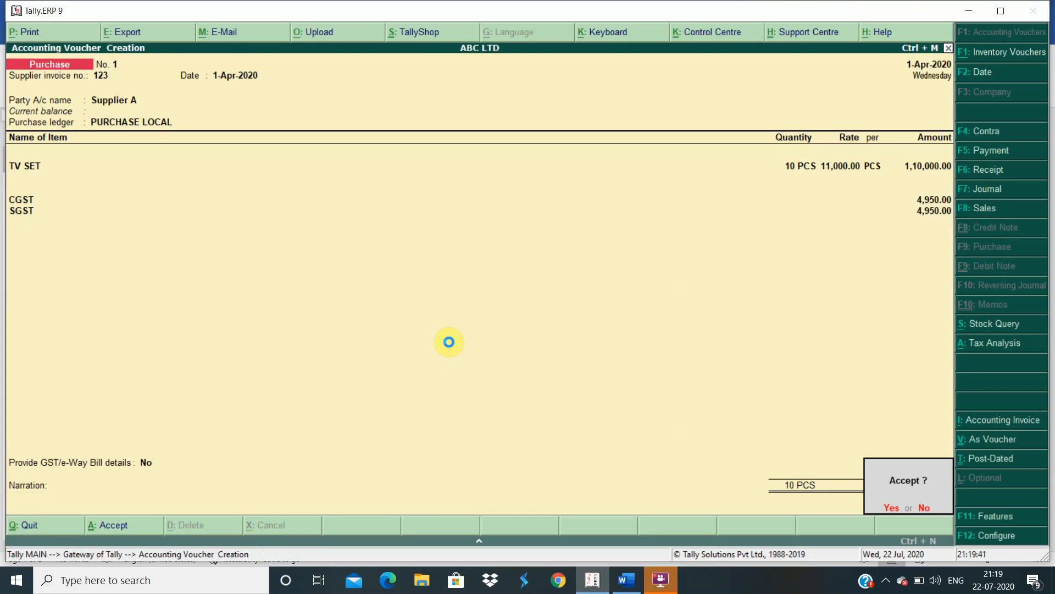
key(Return)
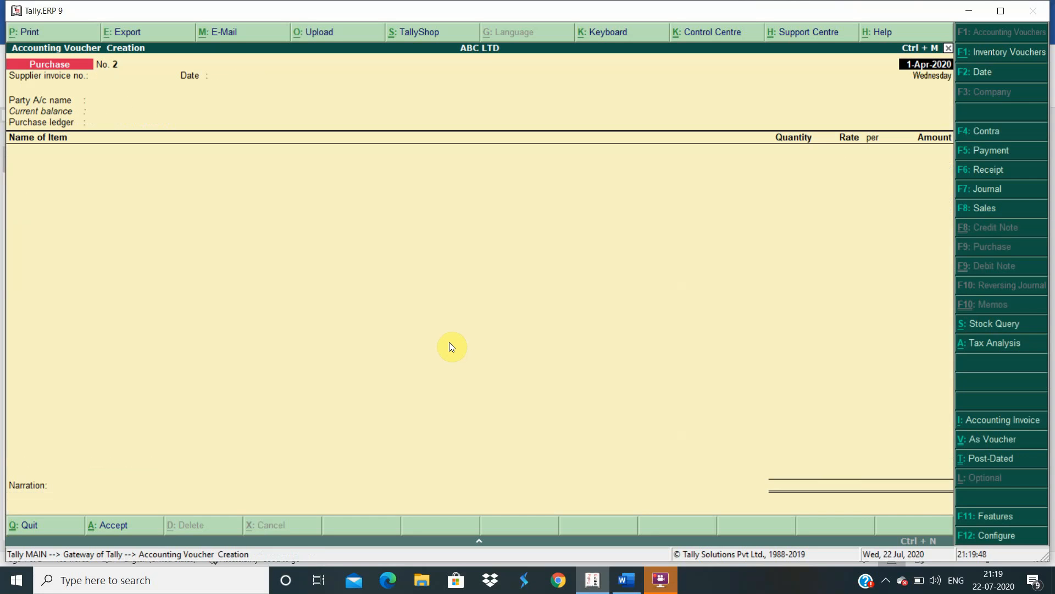
Start the second purchase voucher on 1-Apr-2020 with supplier invoice number 125 and Supplier B as the party account
key(Return)
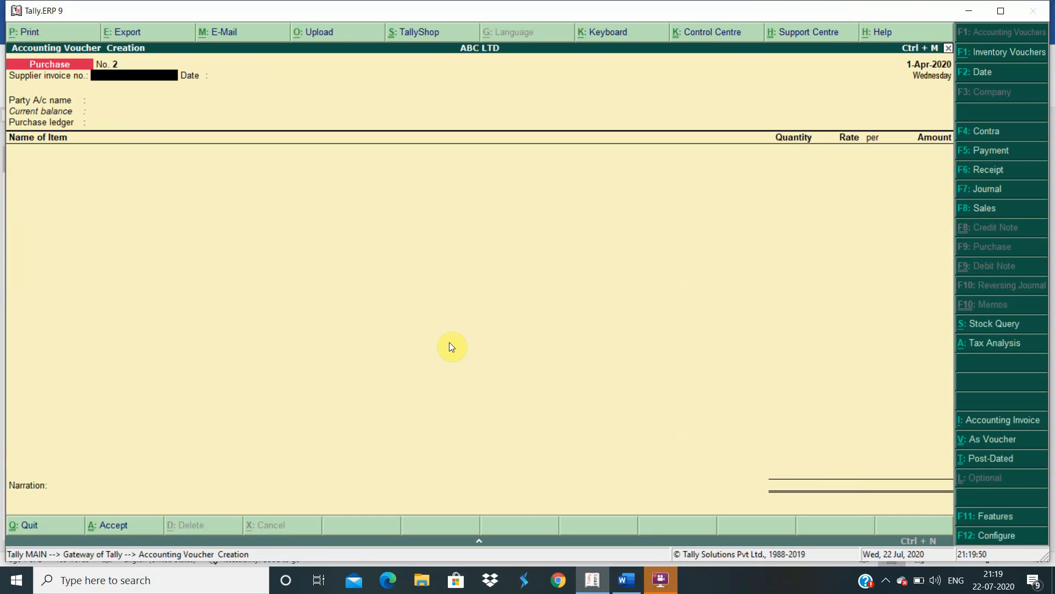
text(125)
key(Return)
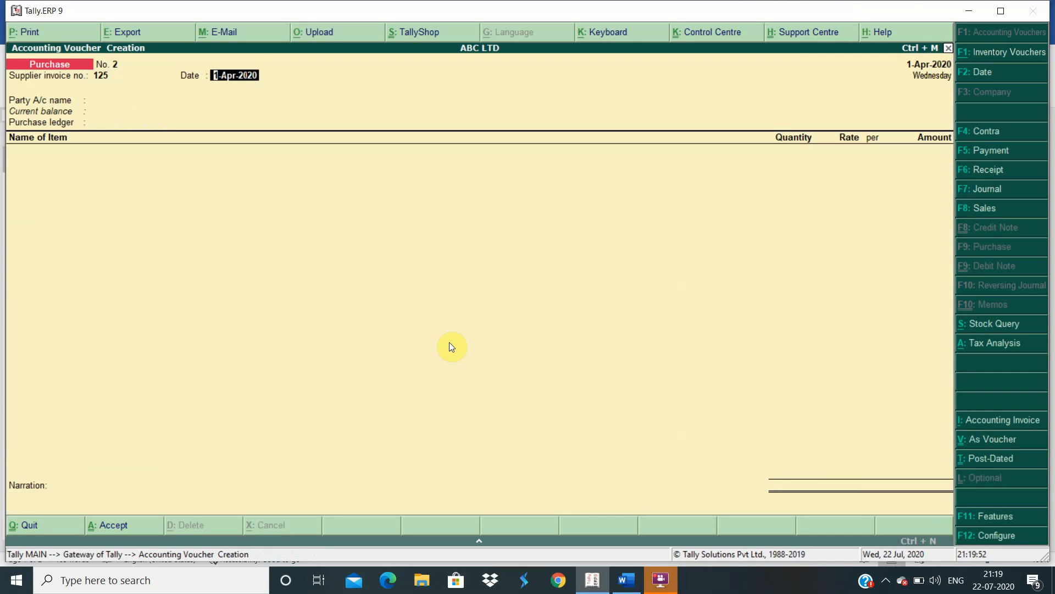
key(Return)
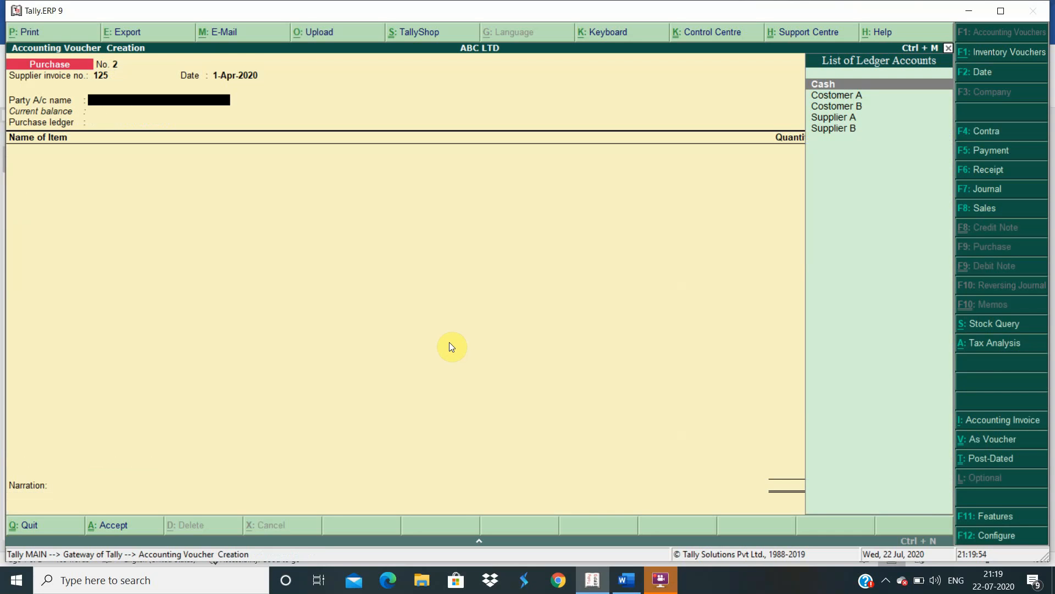
key(Down)
key(Down)
key(Down)
key(Down)
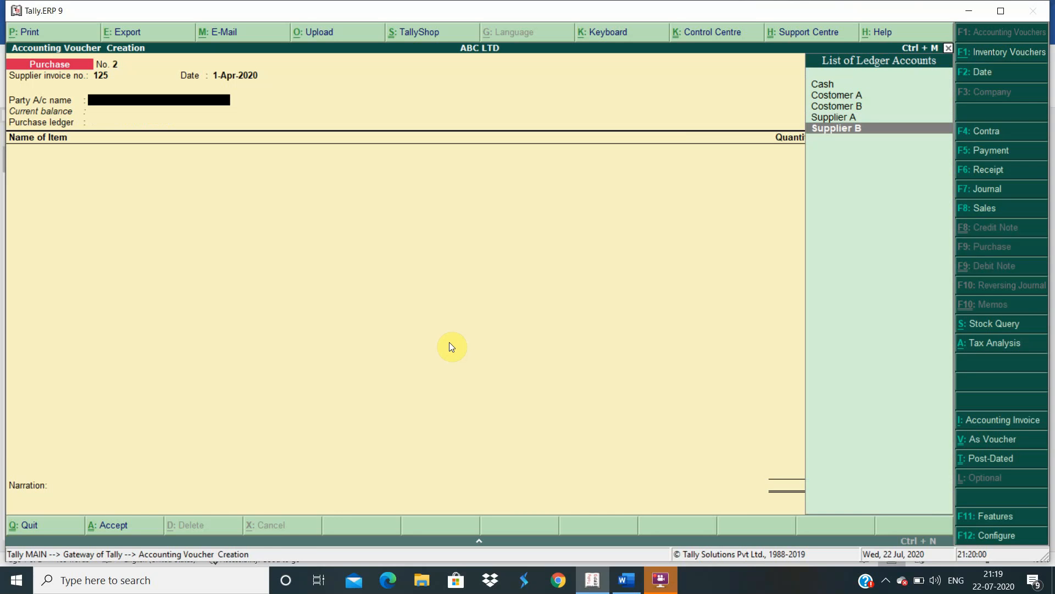
key(Return)
Accept Supplier B's party details unchanged and assign Purchase Interstate as the purchase ledger
key(Return)
key(Return)
key(Return)
key(Return)
key(Return)
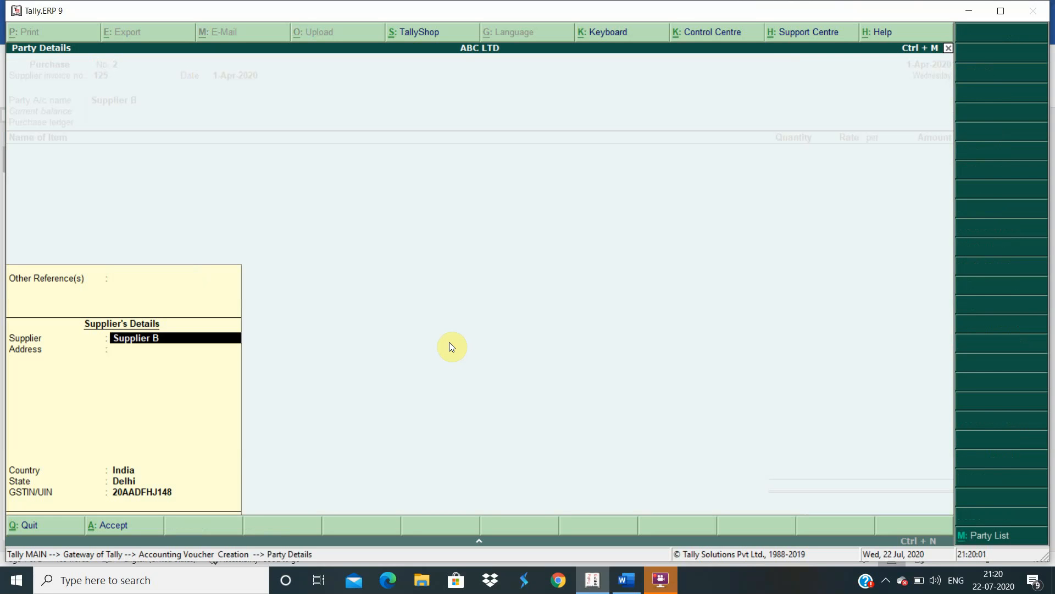
key(Return)
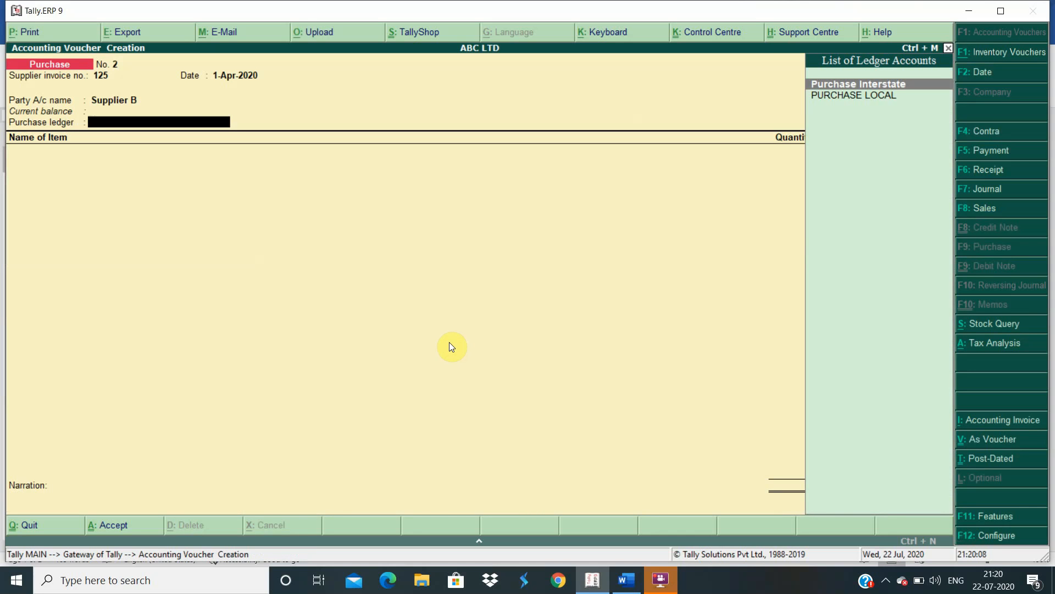
key(Return)
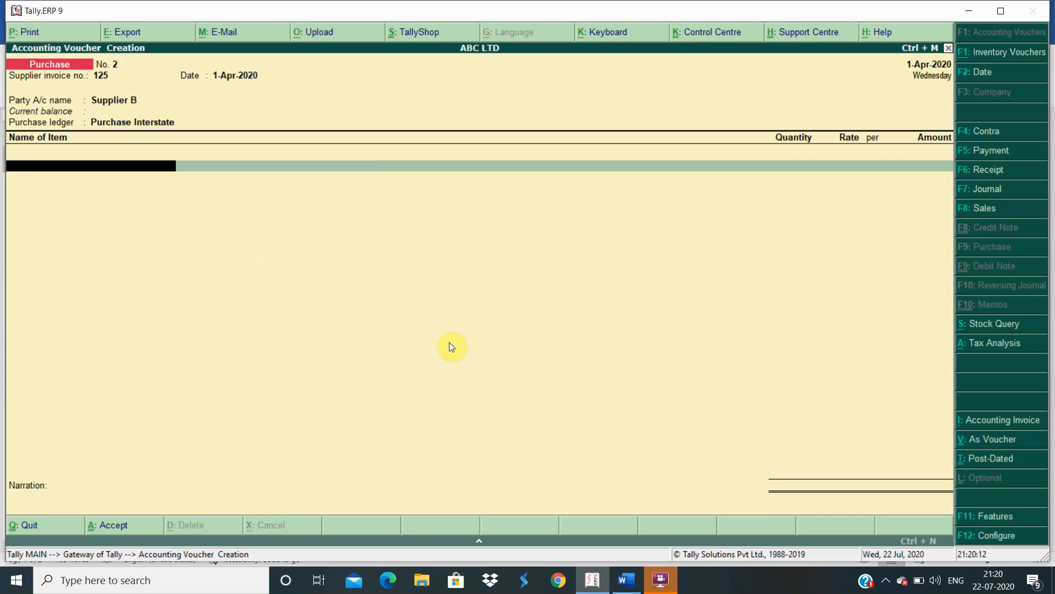
Add the TV SET item to the Supplier B purchase voucher with a quantity of 20 PCS at a rate of 12,000
key(space)
key(Down)
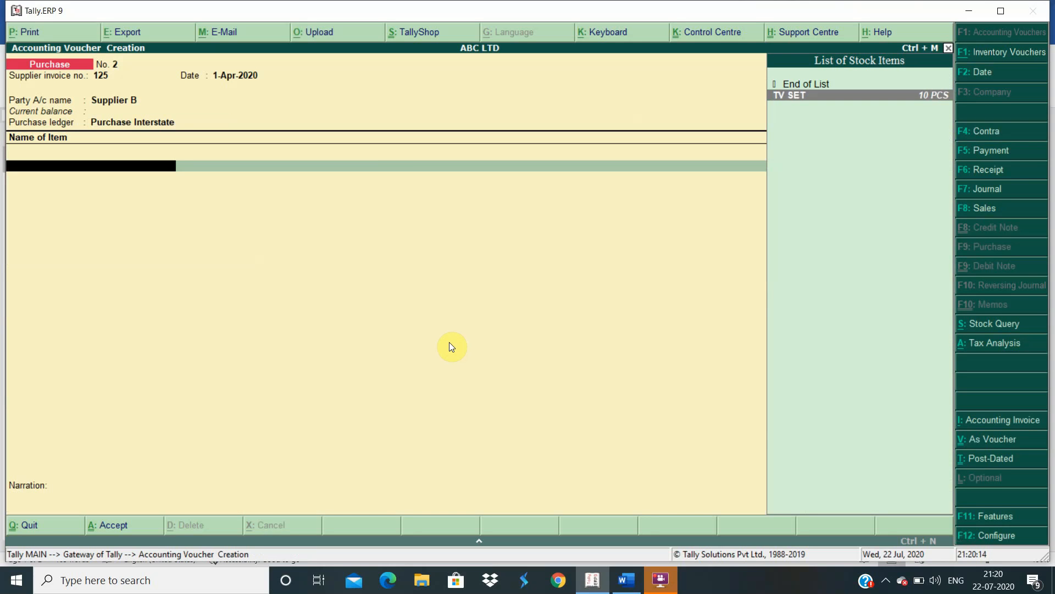
key(Return)
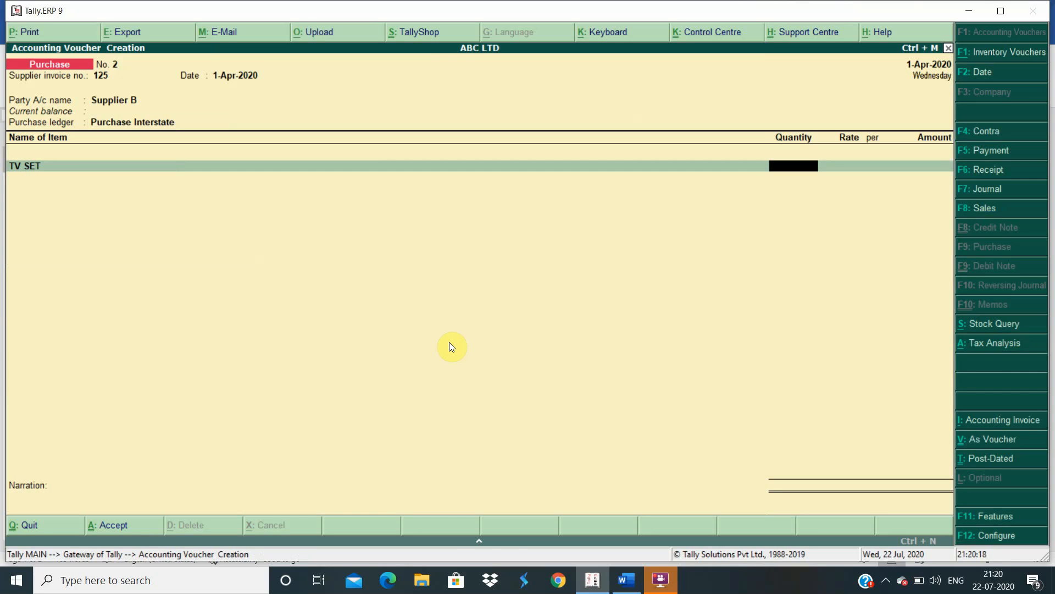
key(alt+Tab)
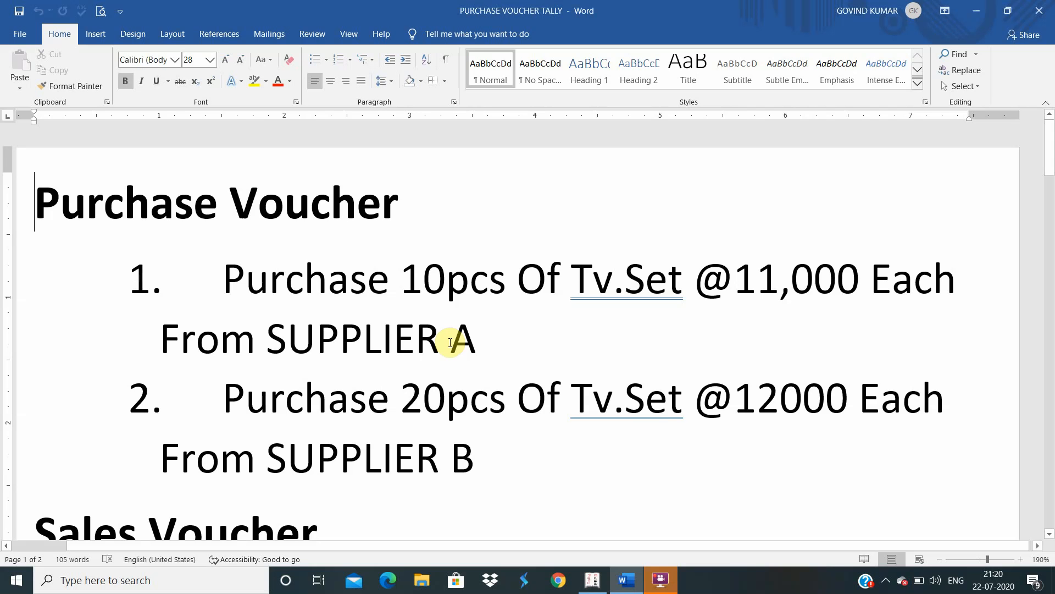
key(alt+Tab)
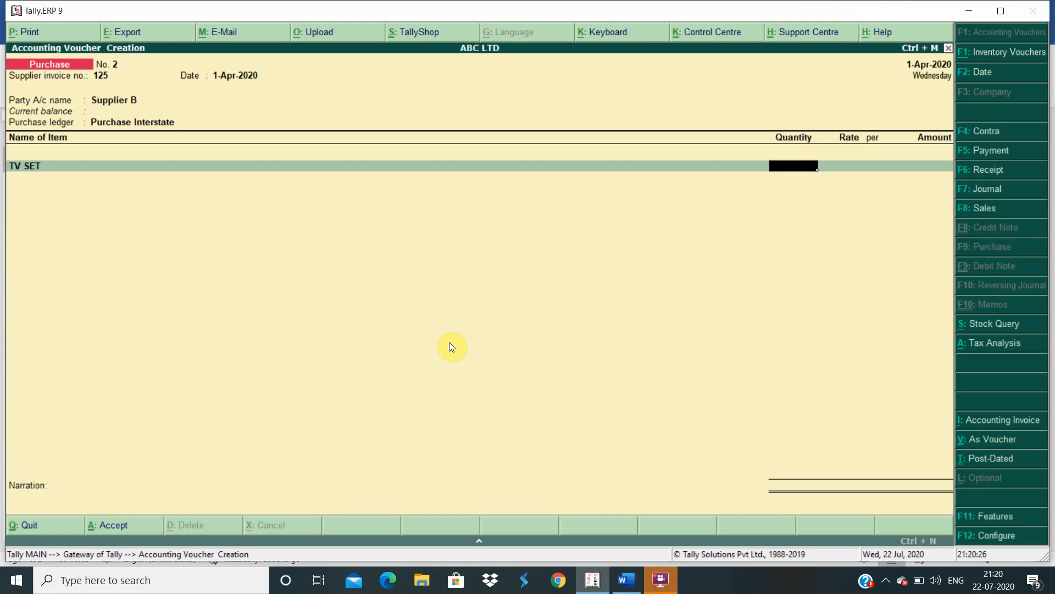
text(20)
key(Return)
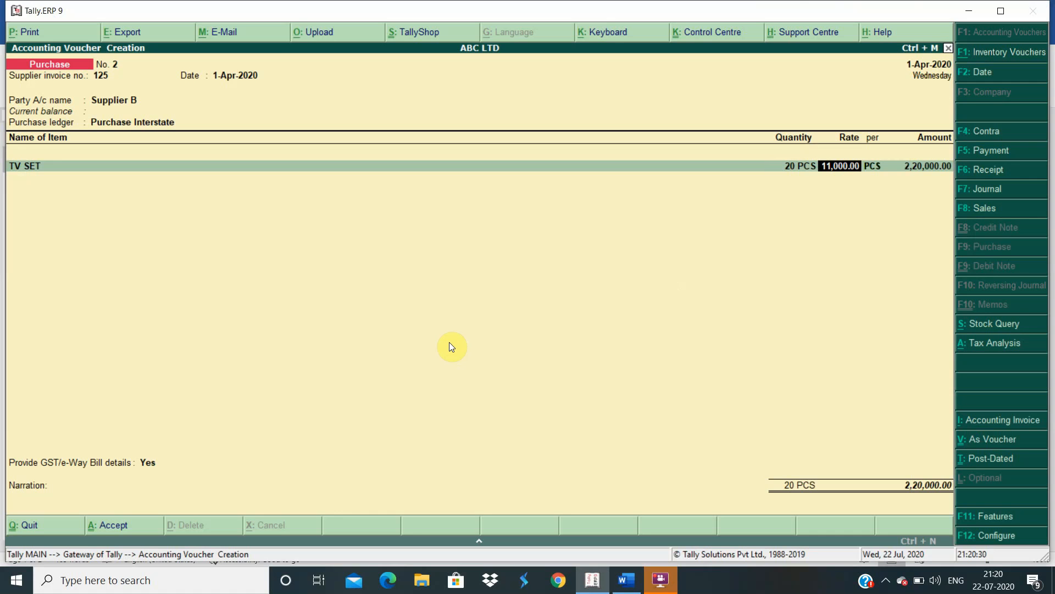
text(12000)
key(Return)
key(Return)
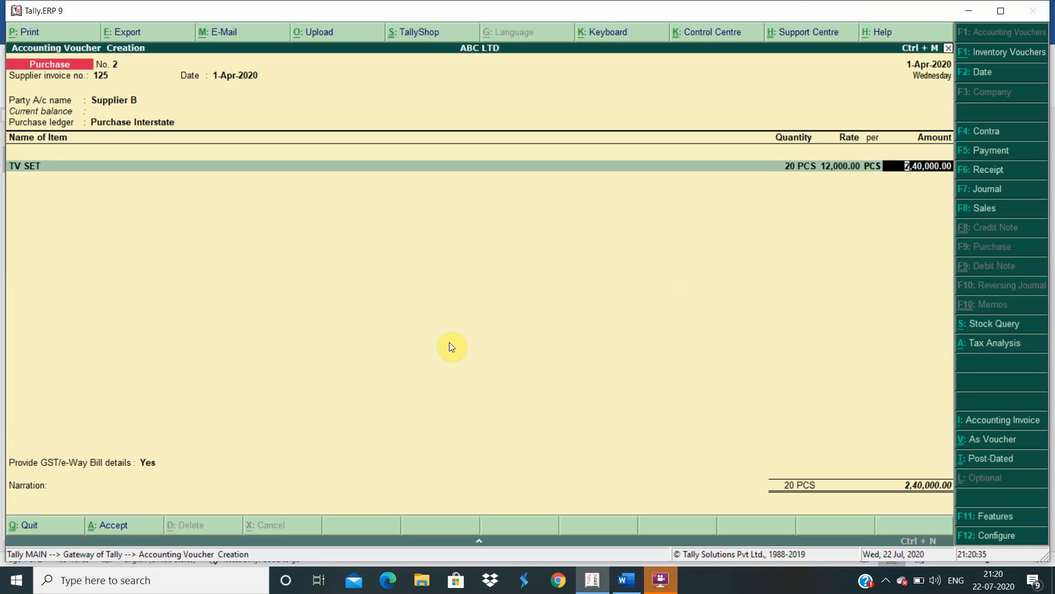
key(Return)
Close the item entries and add the IGST ledger to the purchase voucher
key(Return)
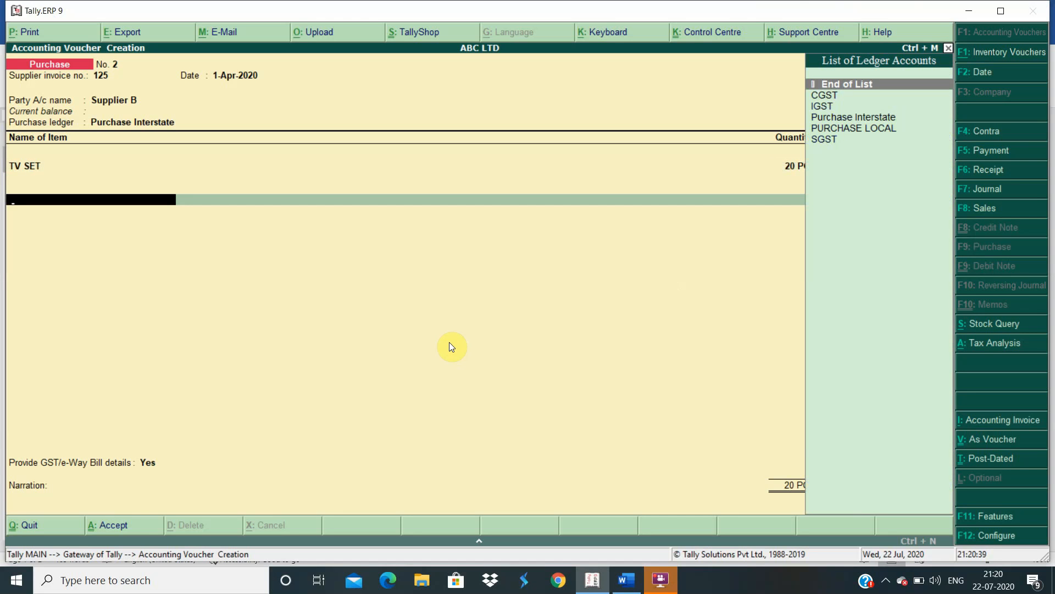
key(Down)
key(Down)
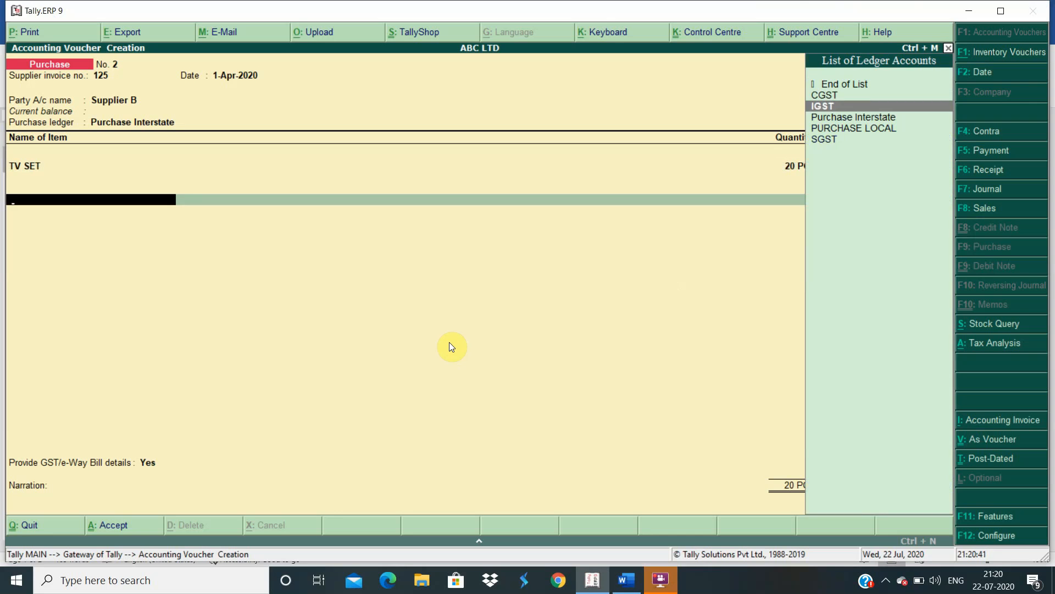
key(Return)
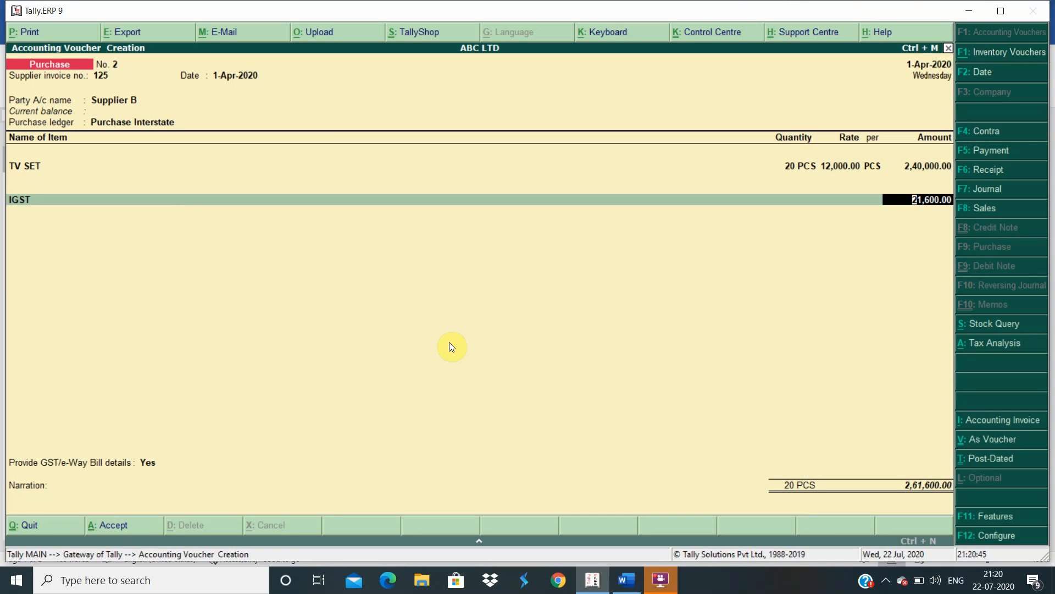
End the ledger entries after IGST and set Provide GST/e-Way Bill details to No
key(Return)
key(Return)
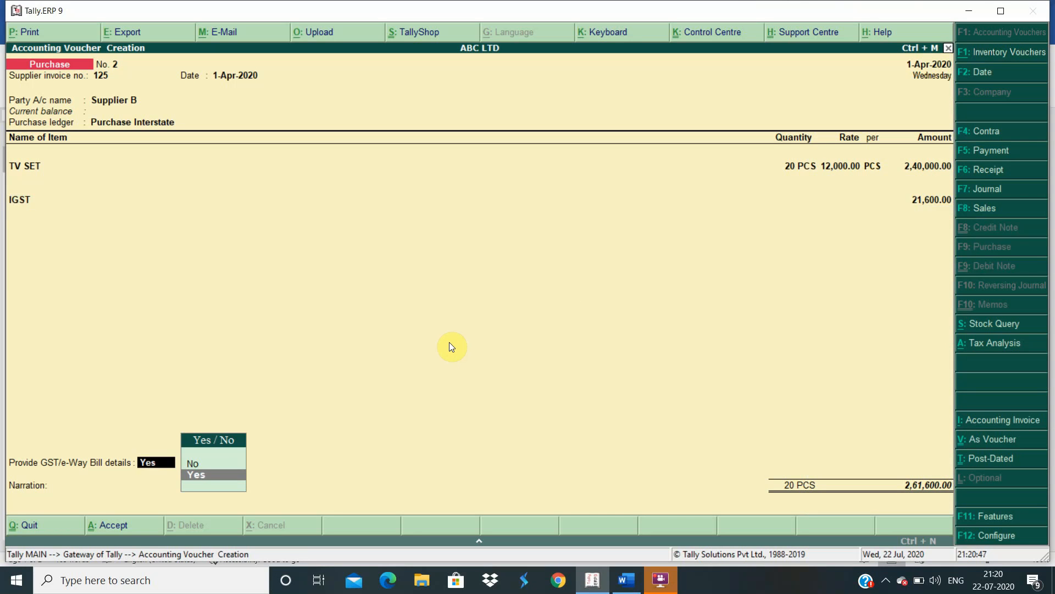
key(Up)
key(Return)
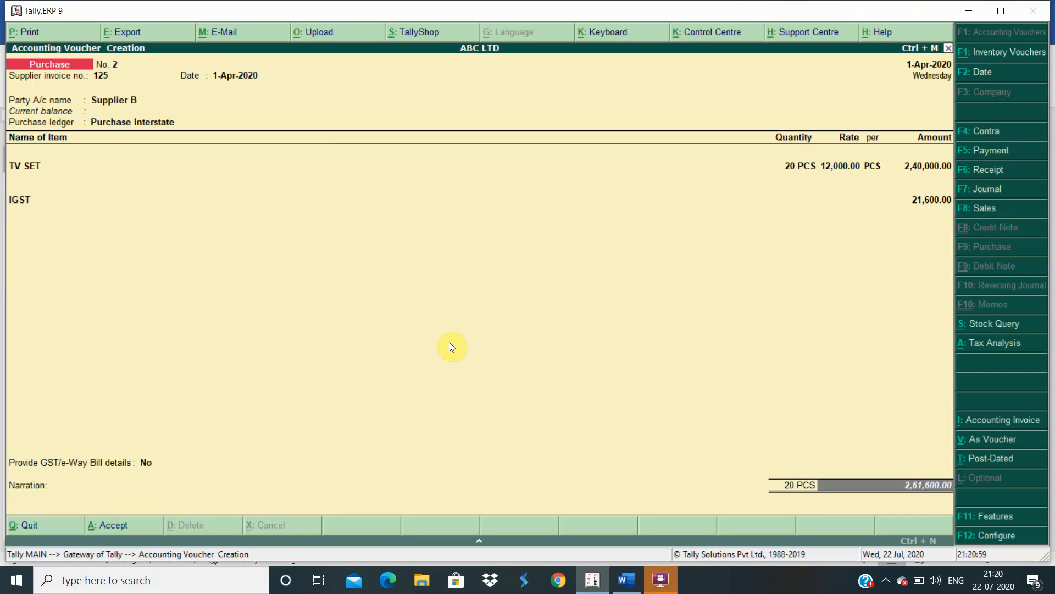
Accept the remaining defaults for Supplier B and save the purchase voucher without a narration
key(Return)
key(Return)
key(Return)
key(Return)
key(Return)
key(Return)
key(Return)
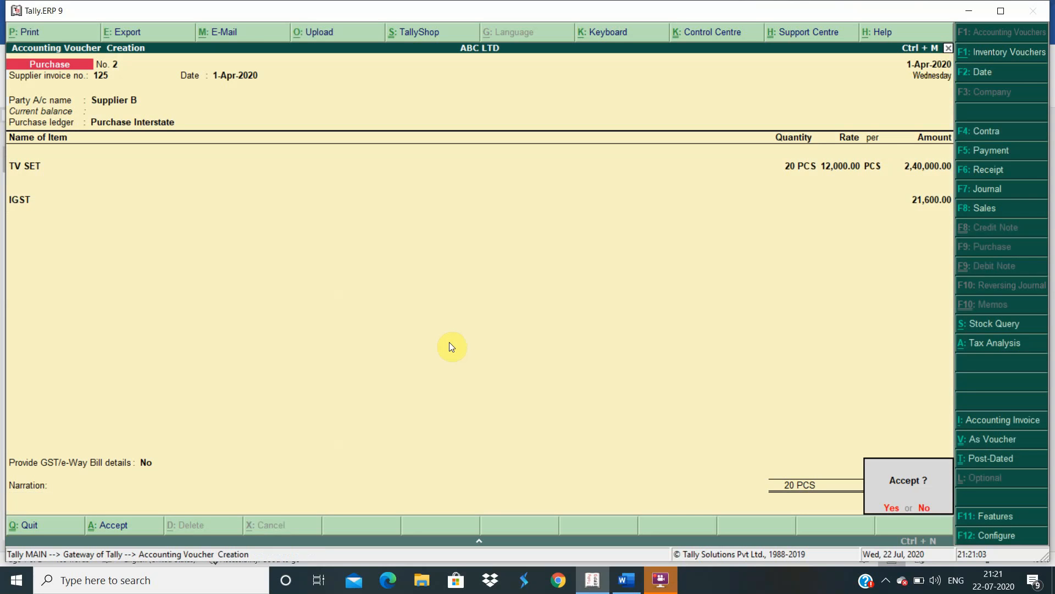
key(Return)
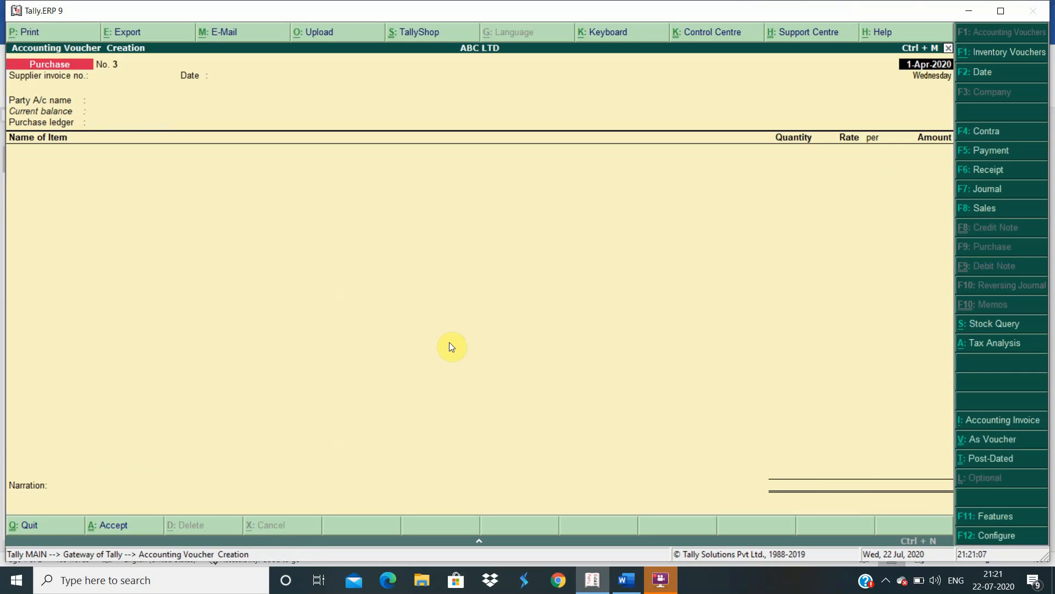
Start a sales voucher dated 1-Apr-2020 with reference number 142 and Costomer A as the party account
key(F8)
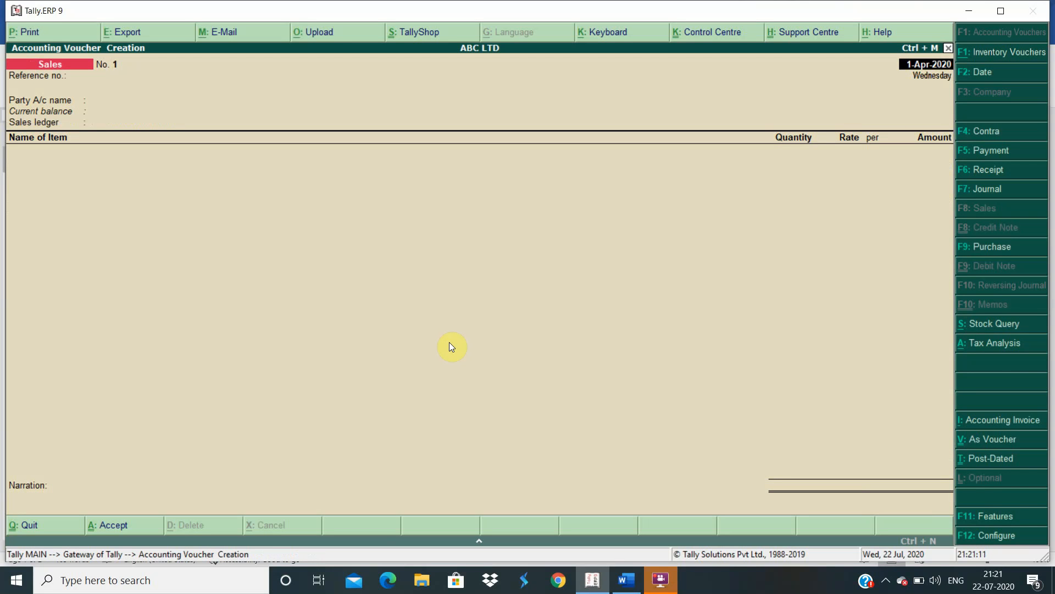
key(Return)
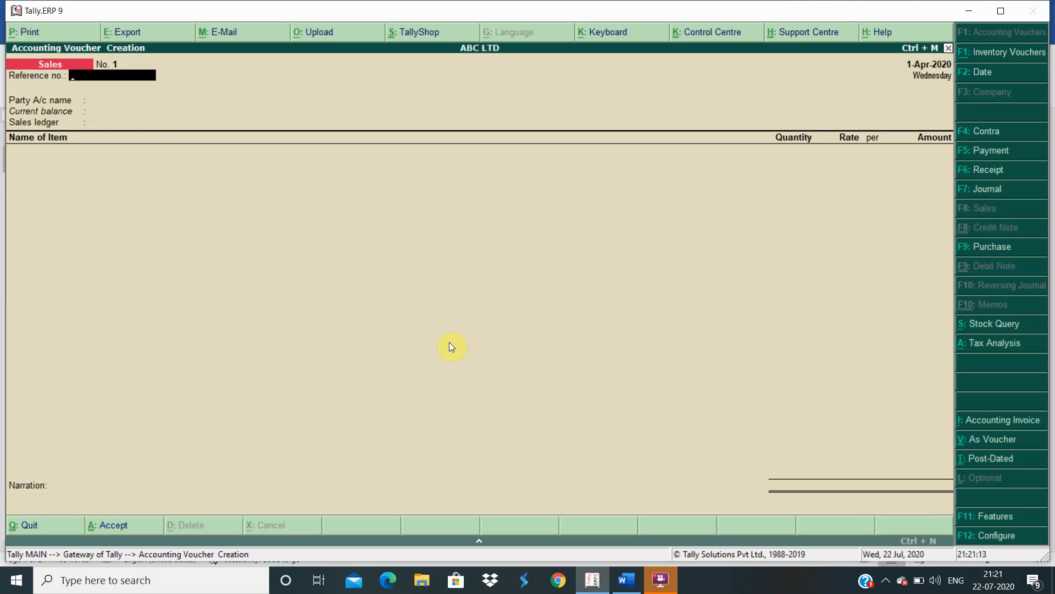
text(142)
key(Return)
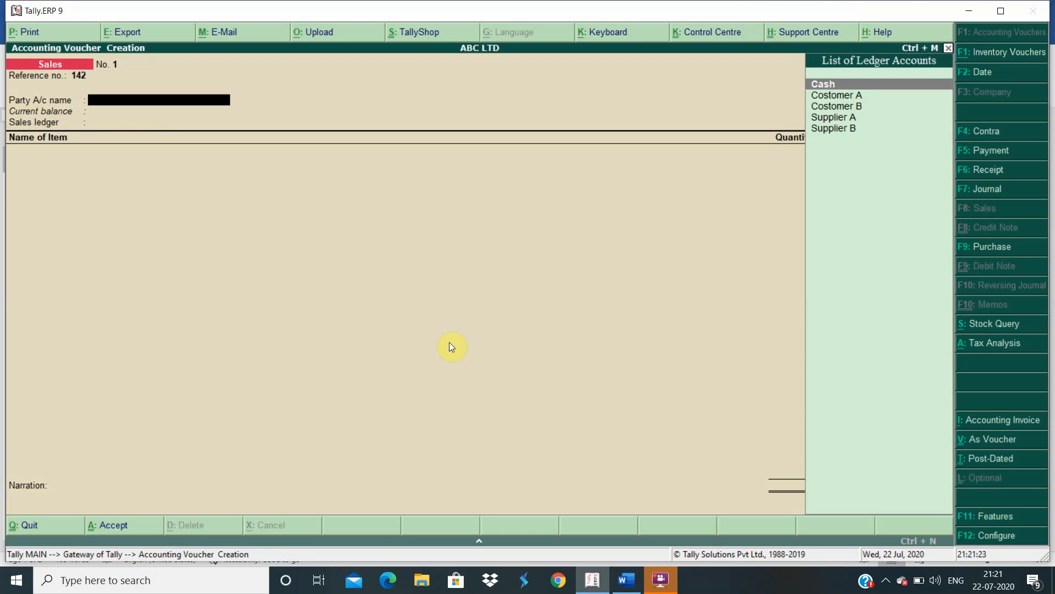
key(Down)
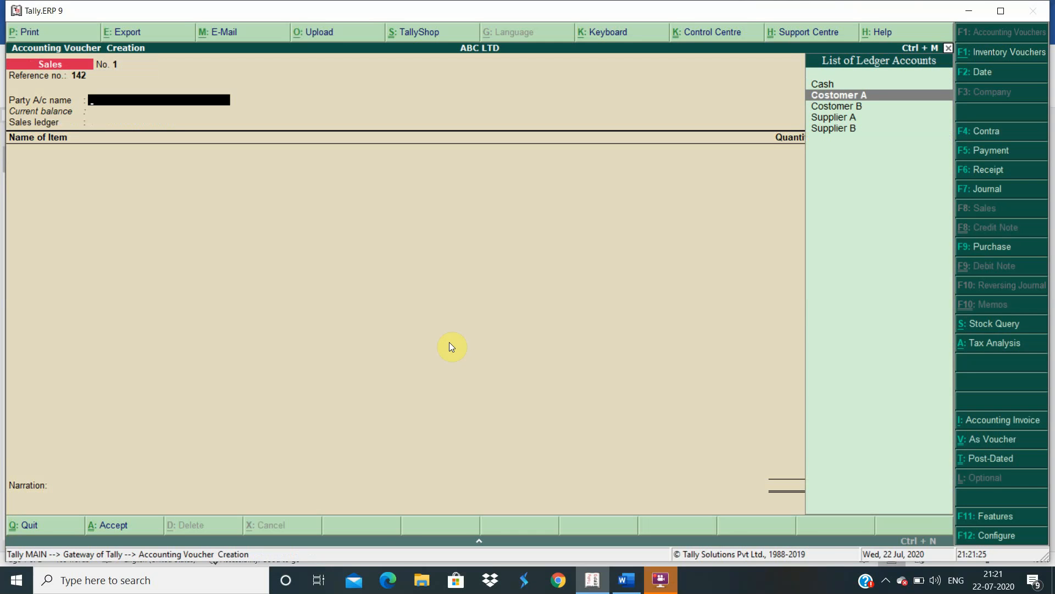
key(Return)
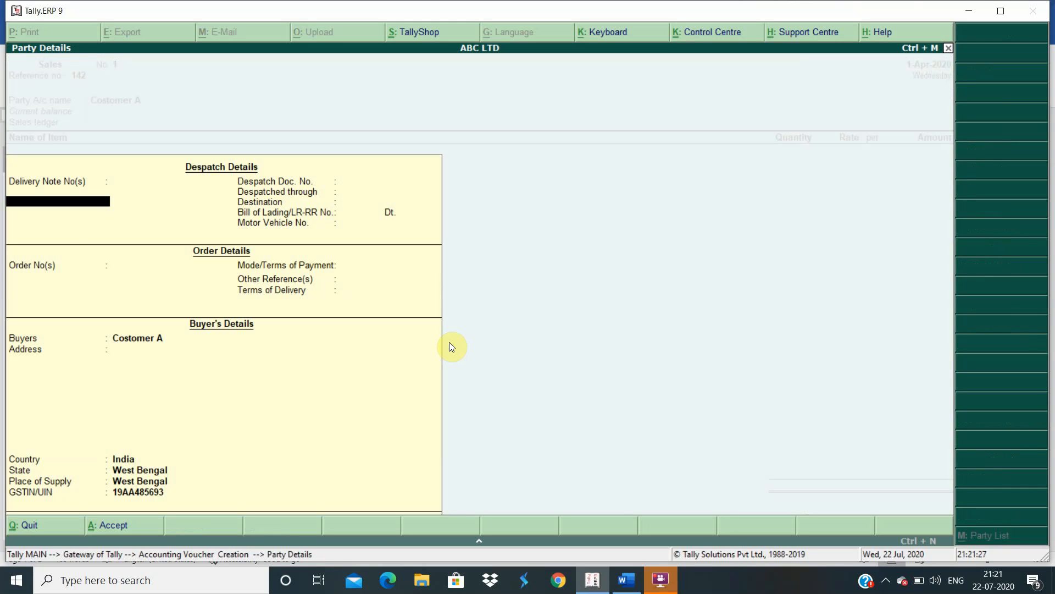
Accept Costomer A's party details unchanged and assign Sales Local as the sales ledger
key(Return)
key(Return)
key(Return)
key(Return)
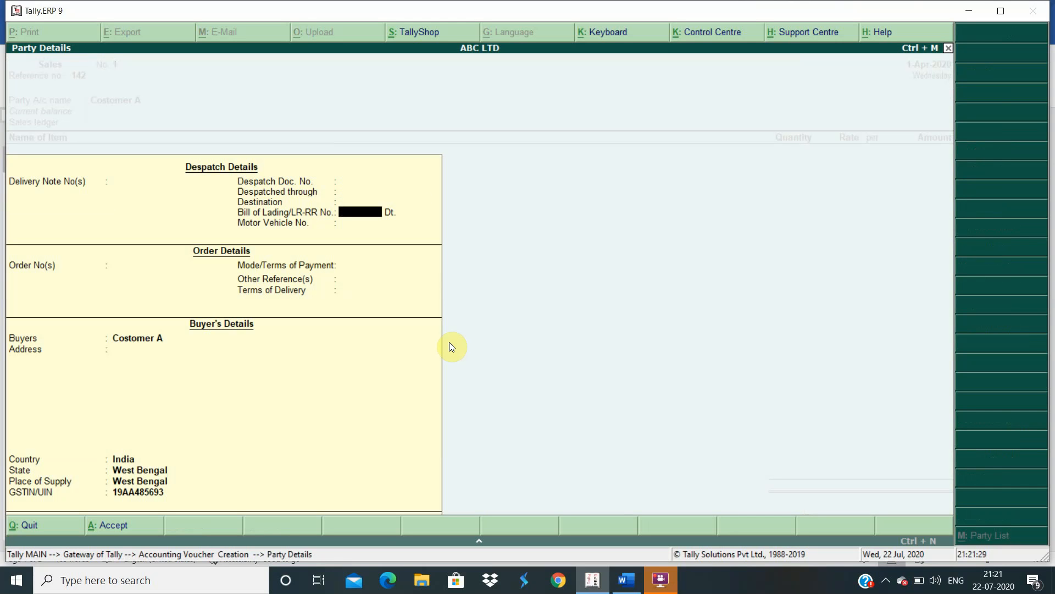
key(ctrl+a)
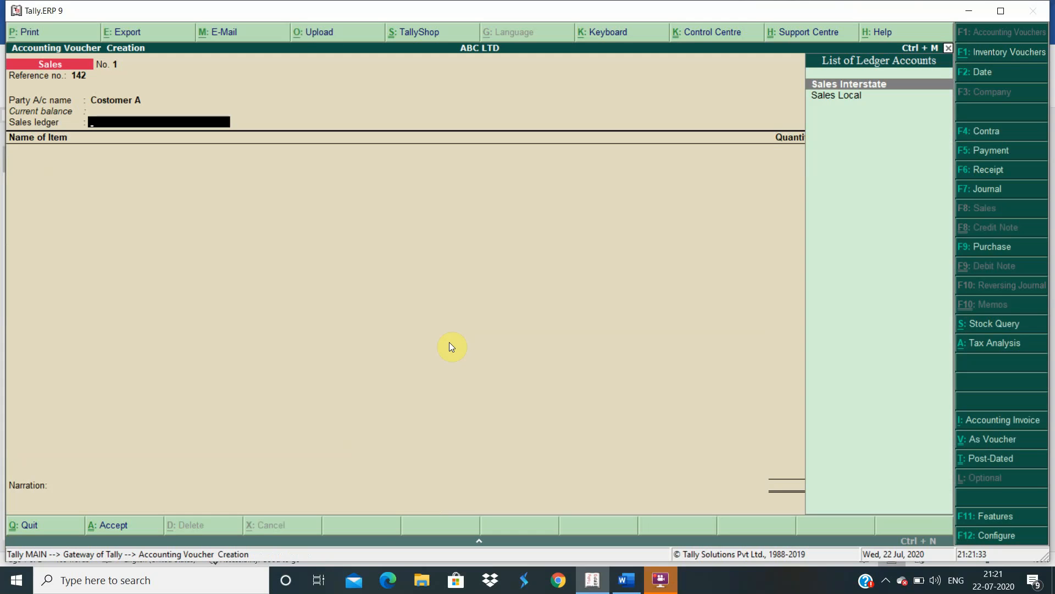
key(Down)
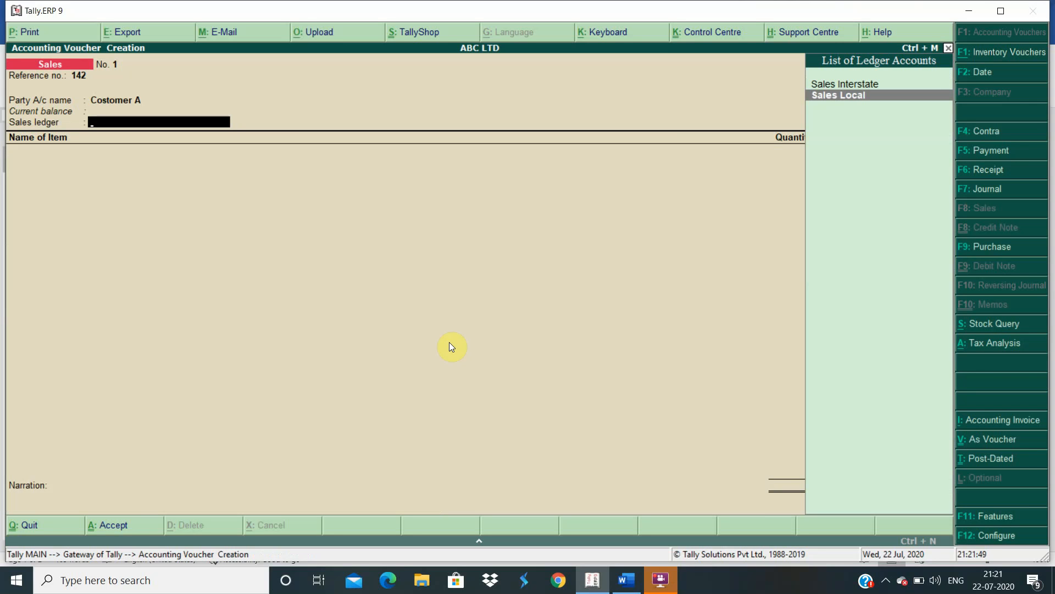
key(Return)
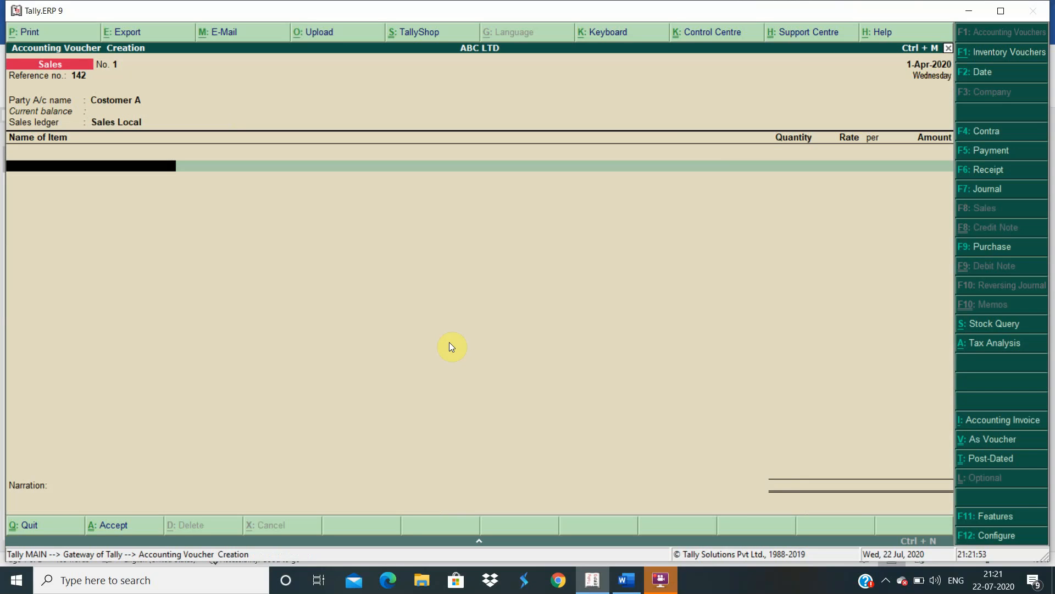
Choose TV SET as the stock item of the sales voucher
key(space)
key(Down)
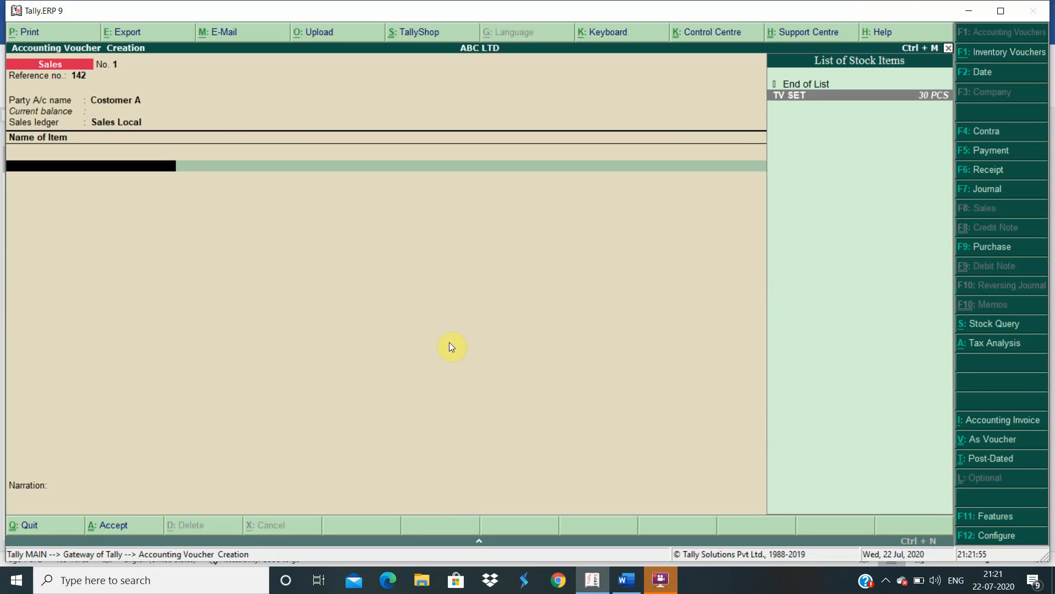
key(Return)
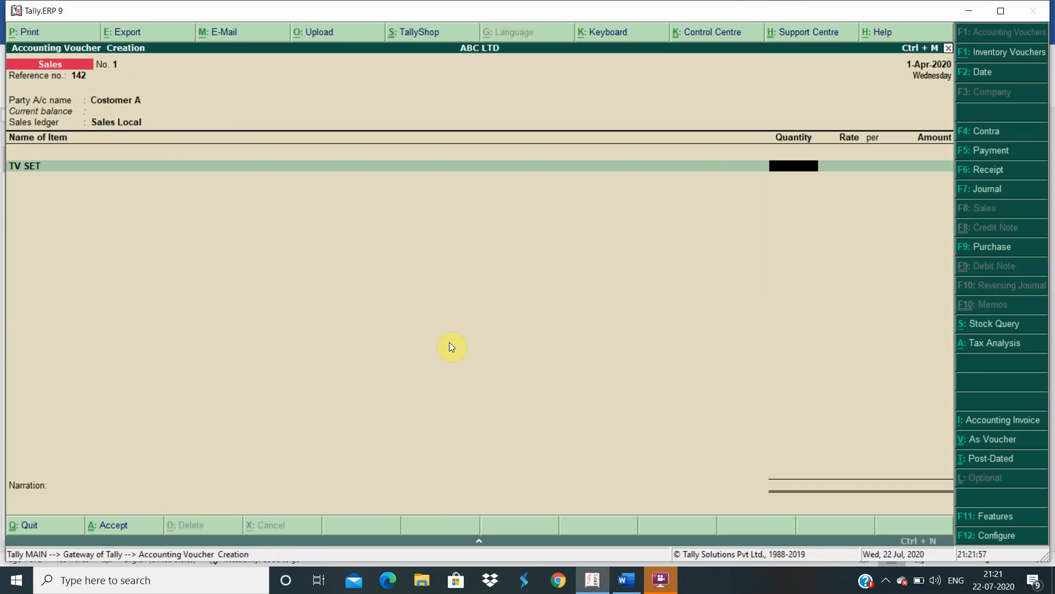
Switch to the Word document, check the Costomer A entry in its Sales Voucher section, and return to Tally.ERP 9
key(alt+Tab)
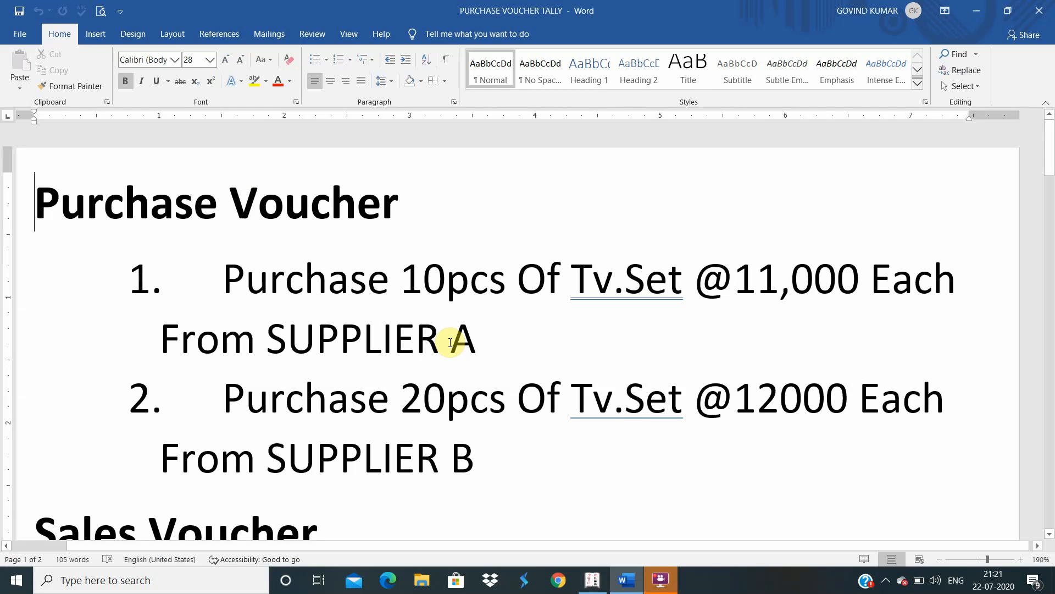
key(Down)
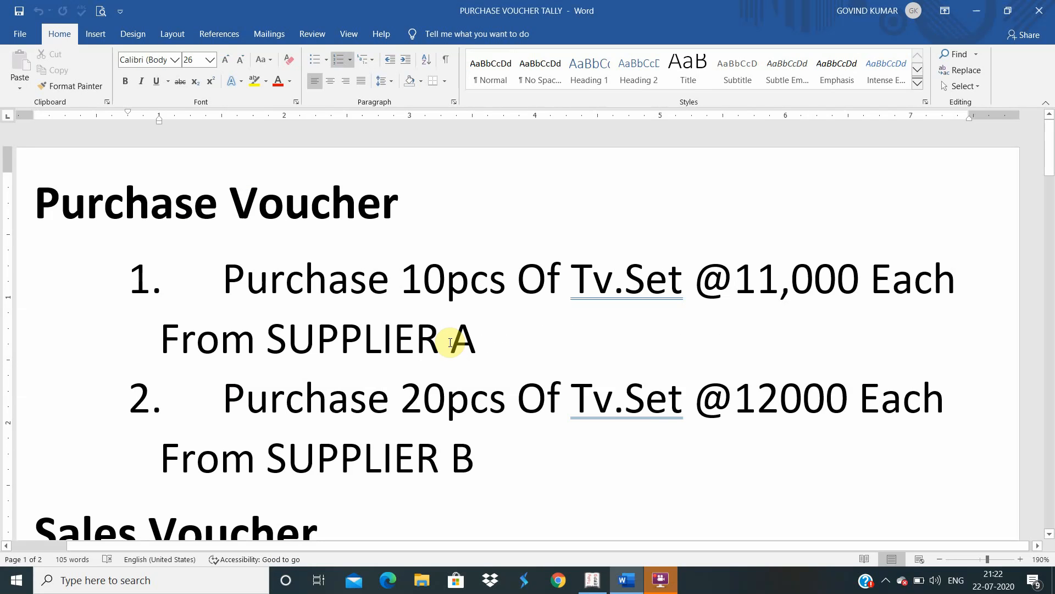
key(Down)
key(Down)
key(Down)
key(Down)
key(Down)
key(Down)
key(Down)
key(Down)
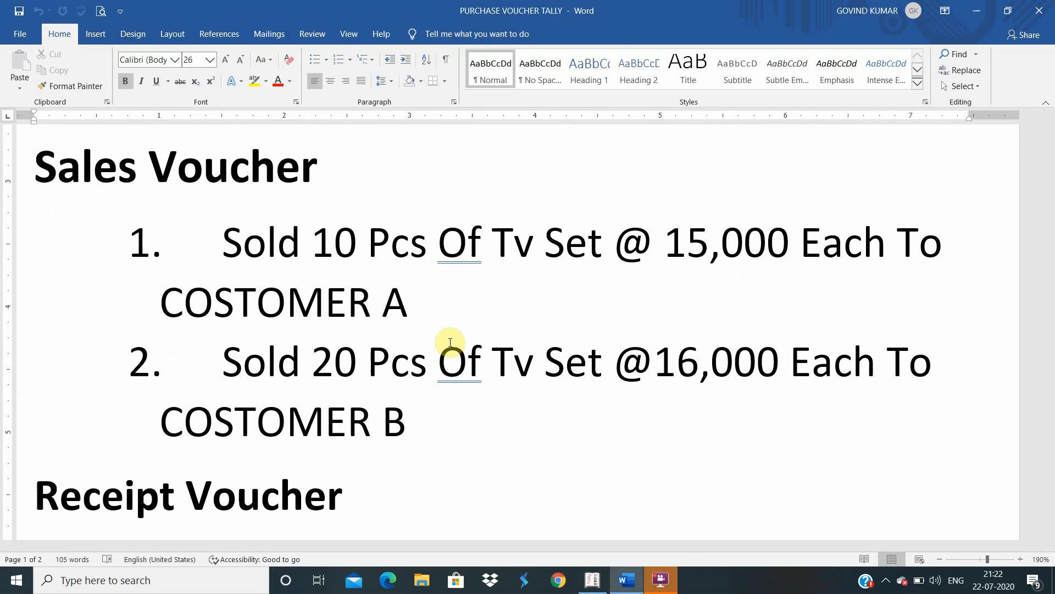
key(alt+Tab)
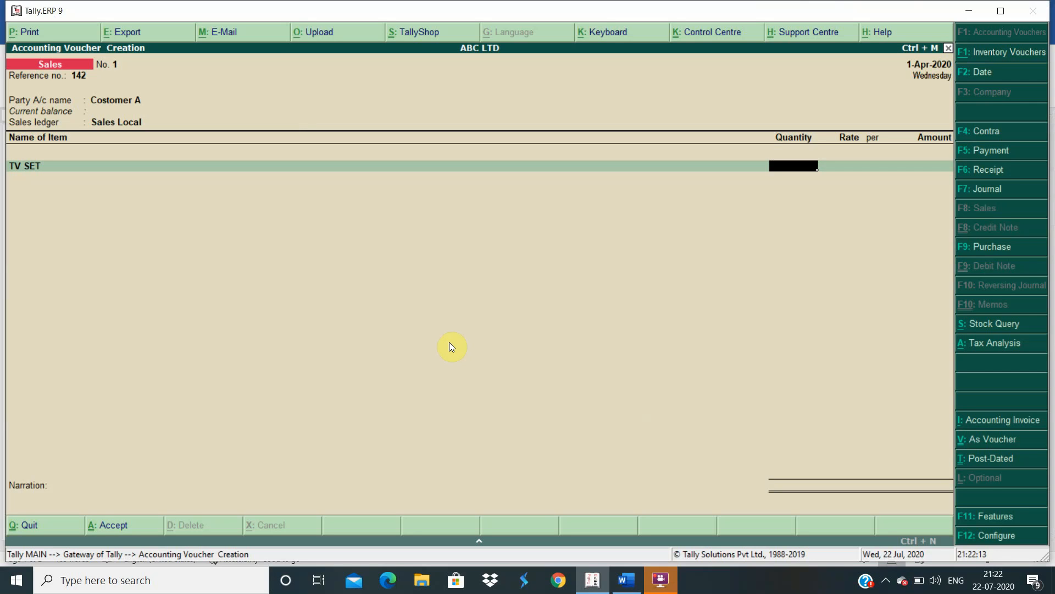
Set the TV SET sales line to a quantity of 10 PCS at a rate of 15,000
text(10)
key(Return)
text(15)
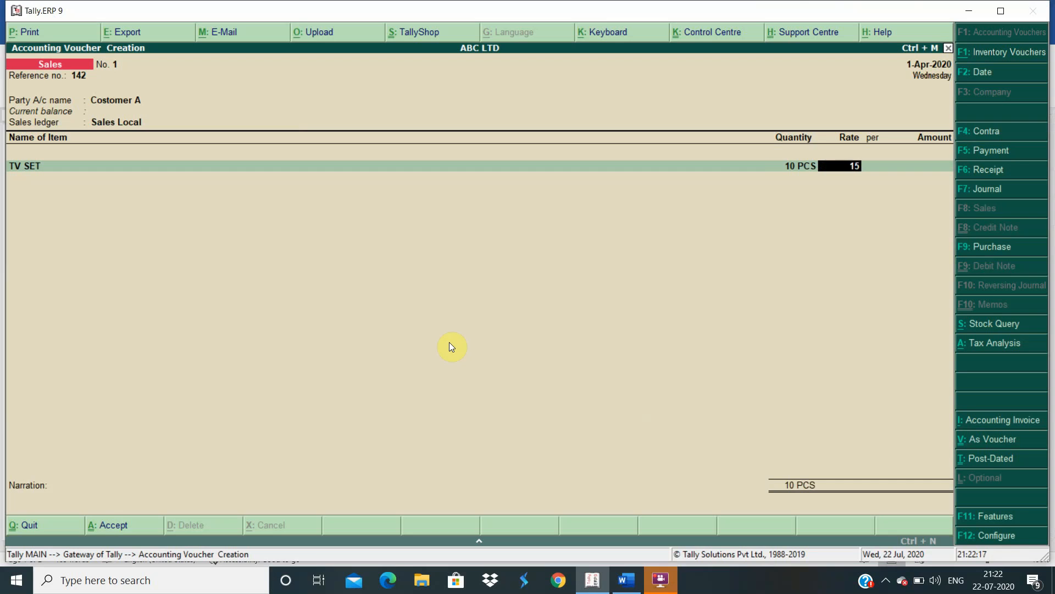
text(000)
key(Return)
key(Return)
key(Return)
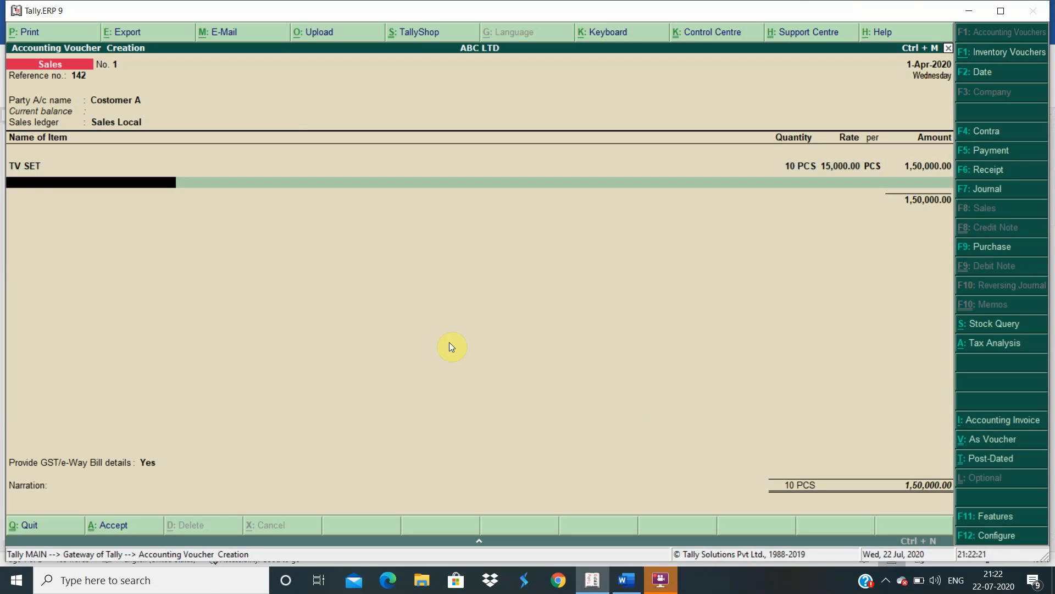
Close the item entries and add the CGST and SGST ledgers to the sales voucher
key(Return)
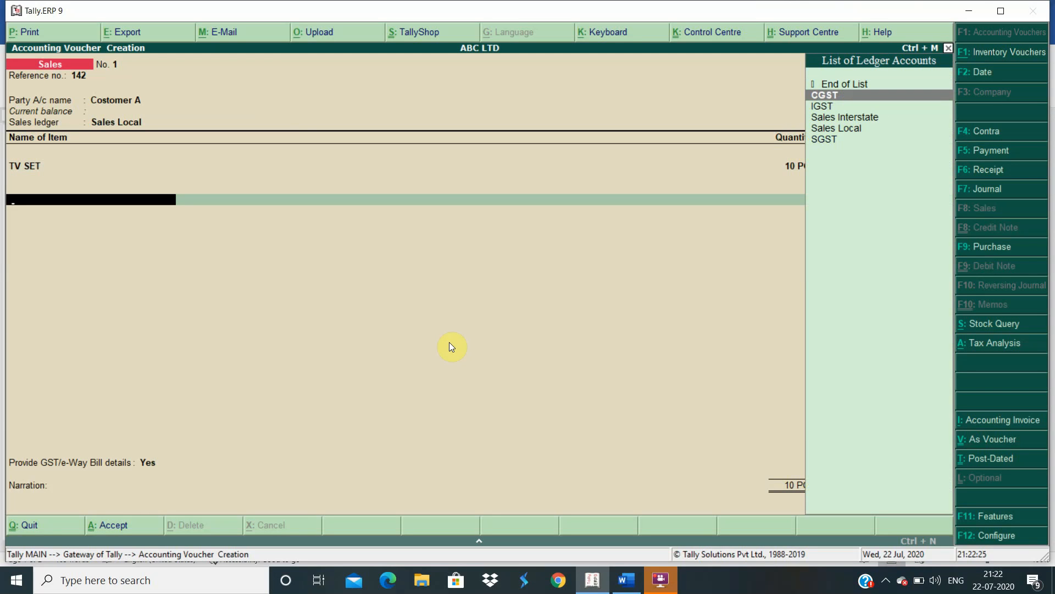
key(Return)
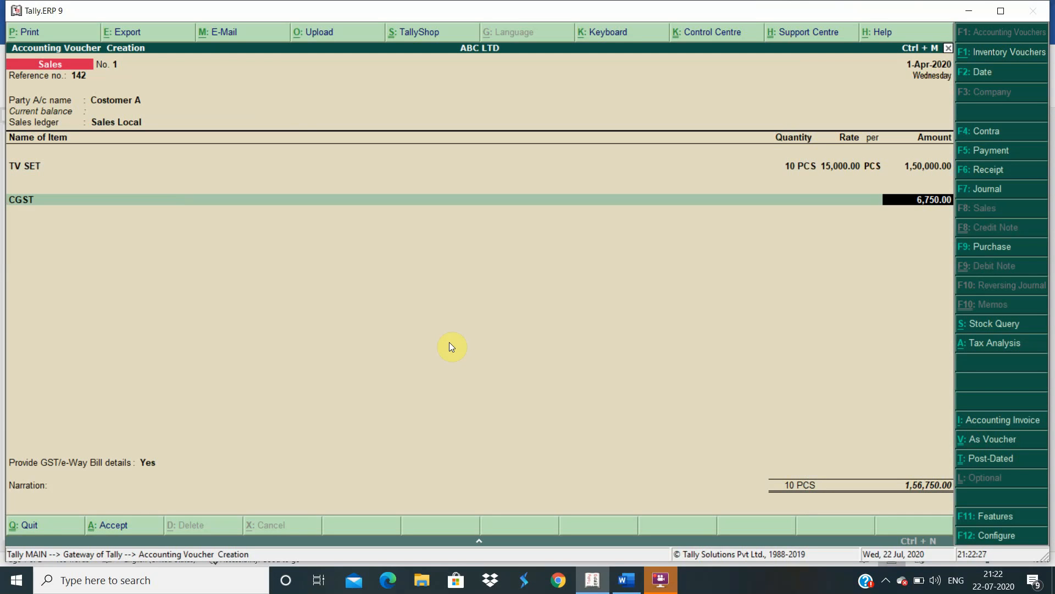
key(Return)
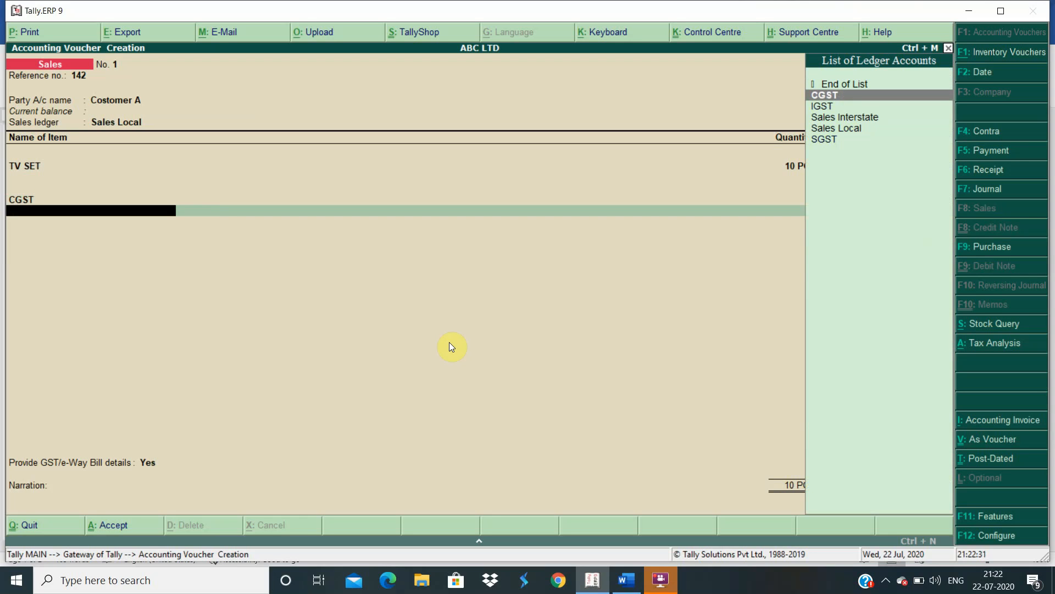
key(Down)
key(Down)
key(Down)
key(Down)
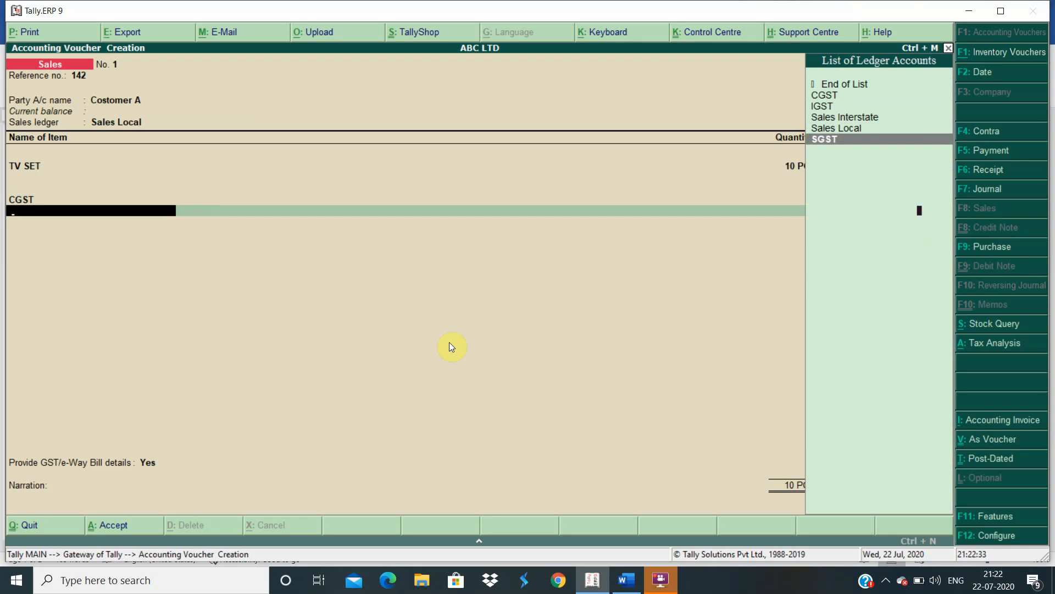
key(Return)
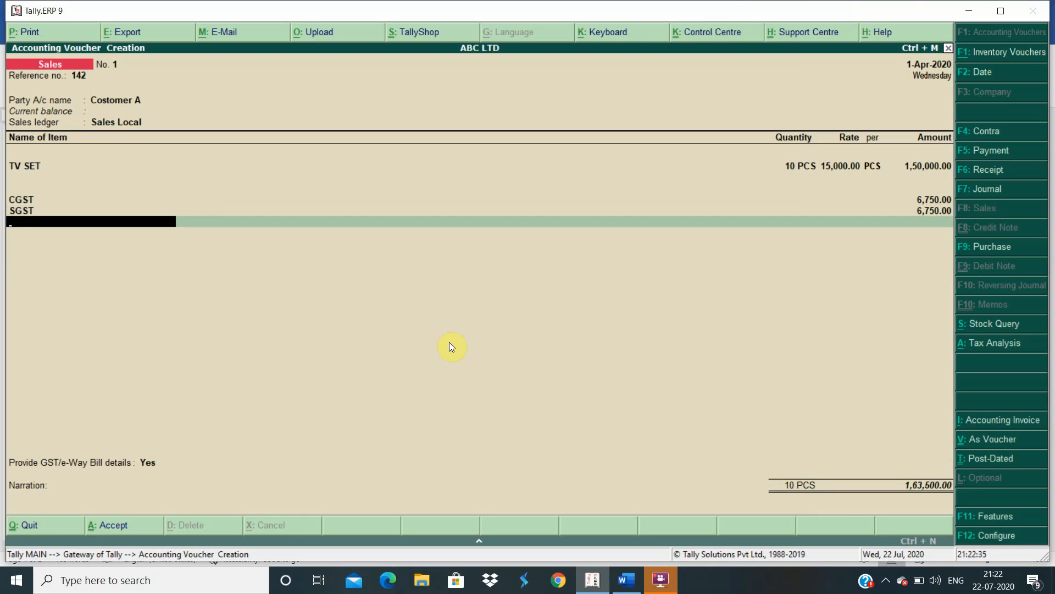
Set Provide GST/e-Way Bill details to No and save the Costomer A sales voucher with its bill-wise amount as a New Ref
key(Return)
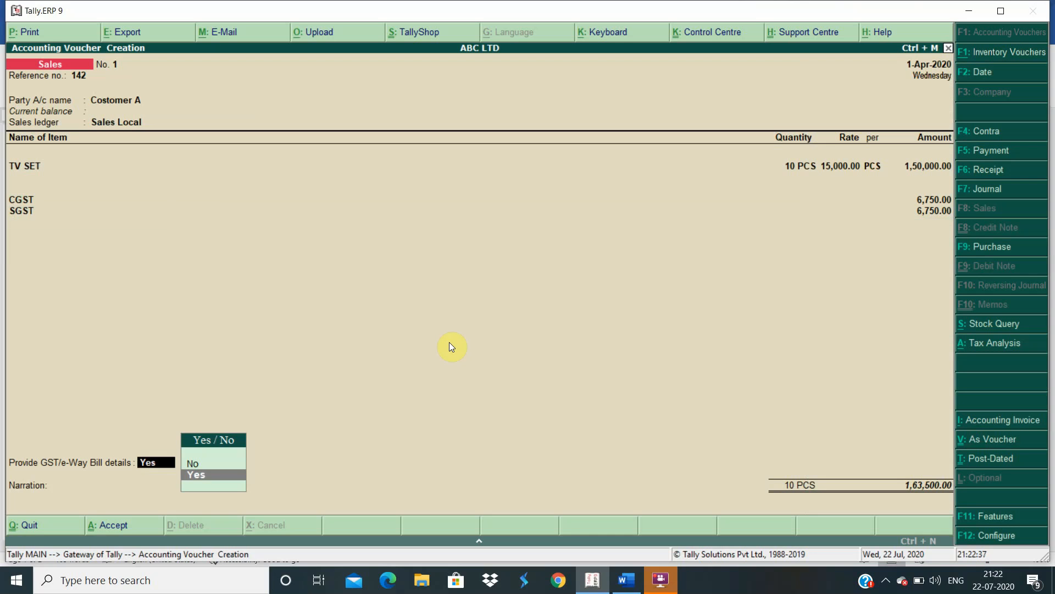
key(Up)
key(Return)
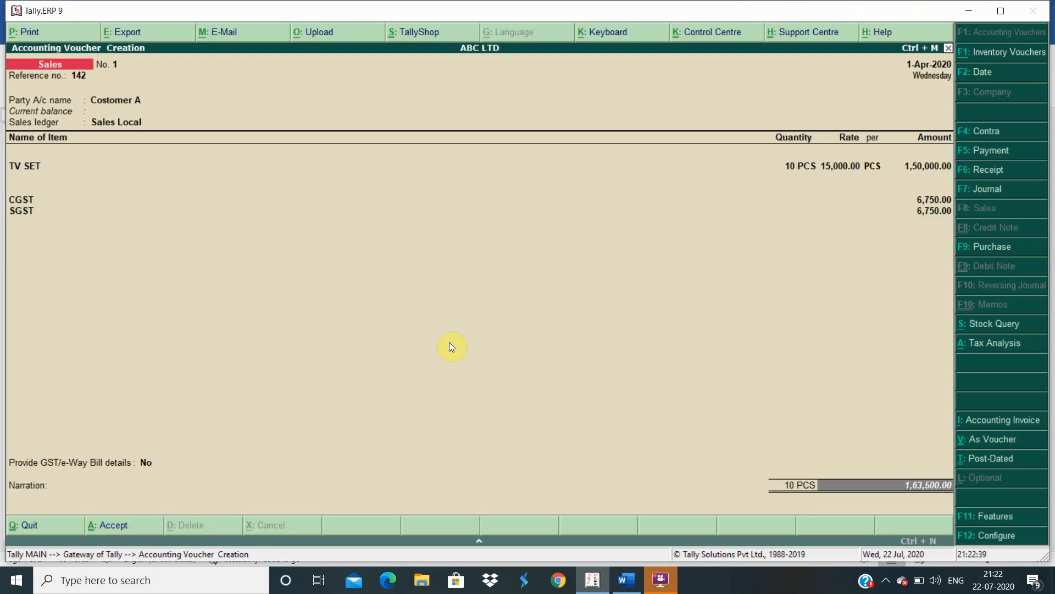
key(Return)
key(Return)
key(Return)
key(Return)
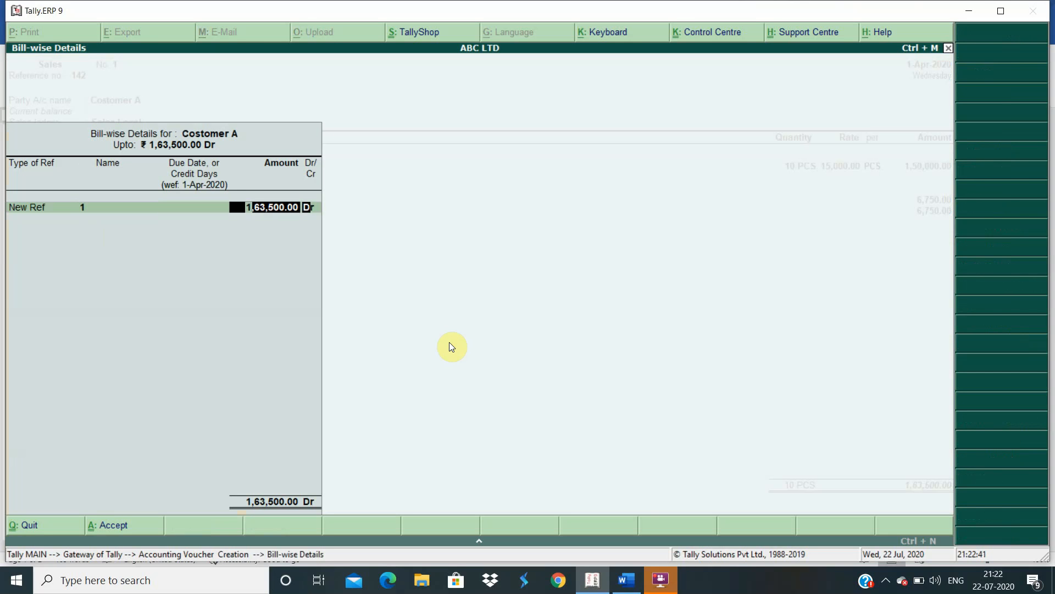
key(Return)
key(Return)
key(Return)
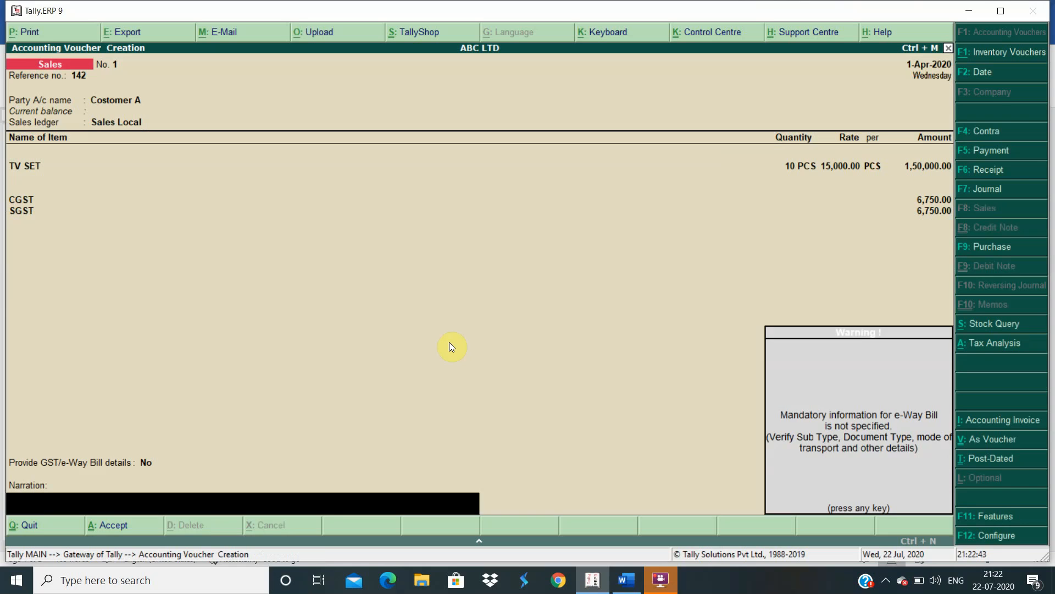
key(Return)
key(Return)
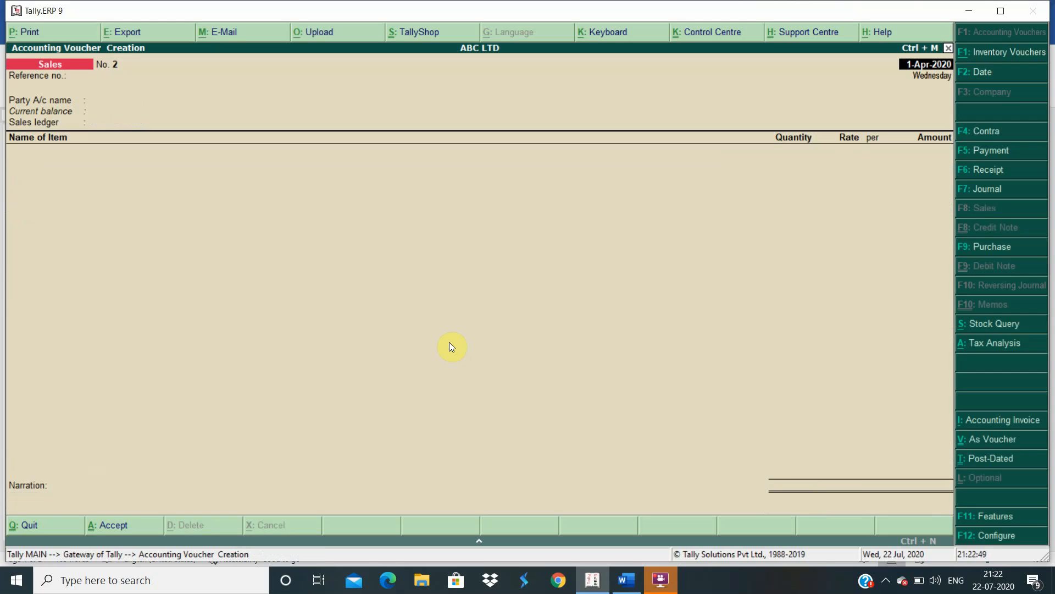
Keep the voucher date and enter 456 as the reference number of the second sales voucher
text(456)
key(BackSpace)
key(BackSpace)
key(BackSpace)
key(BackSpace)
key(Return)
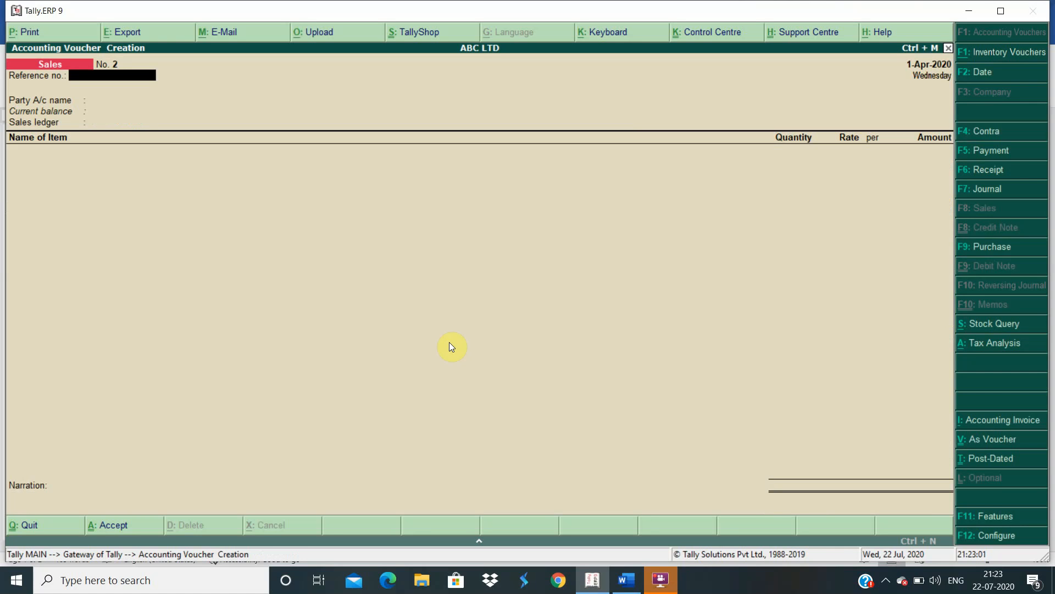
text(456)
key(Return)
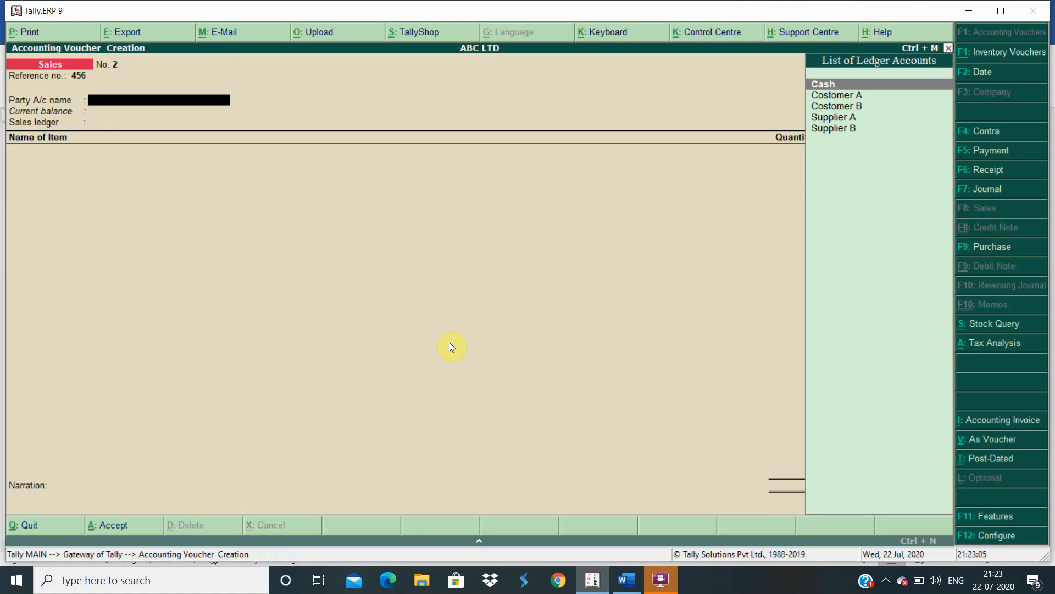
Choose Costomer B as the party with its party details accepted, and set the sales ledger to Sales Interstate
key(Down)
key(Down)
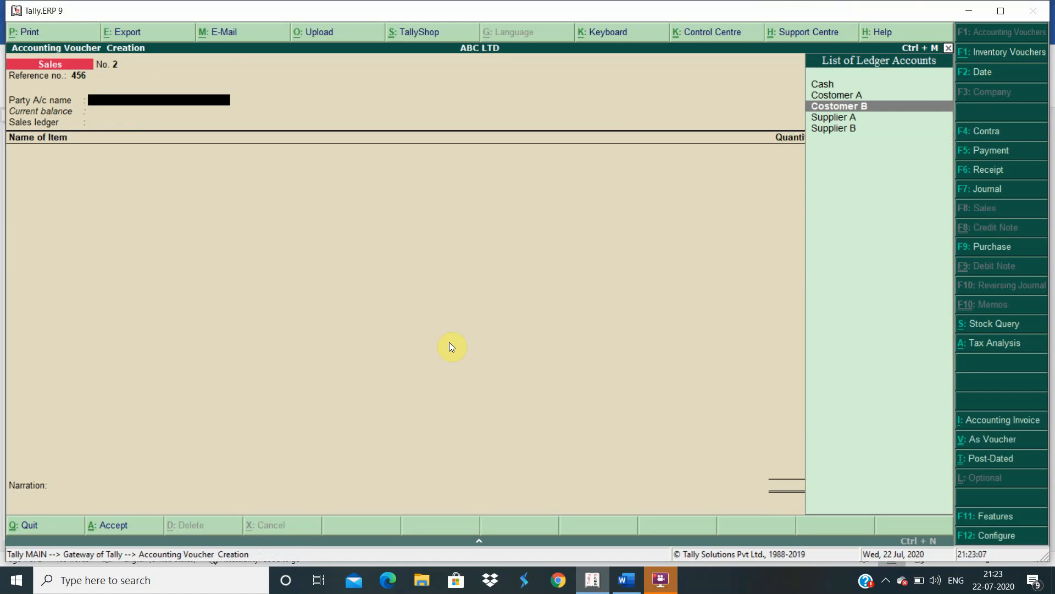
key(Return)
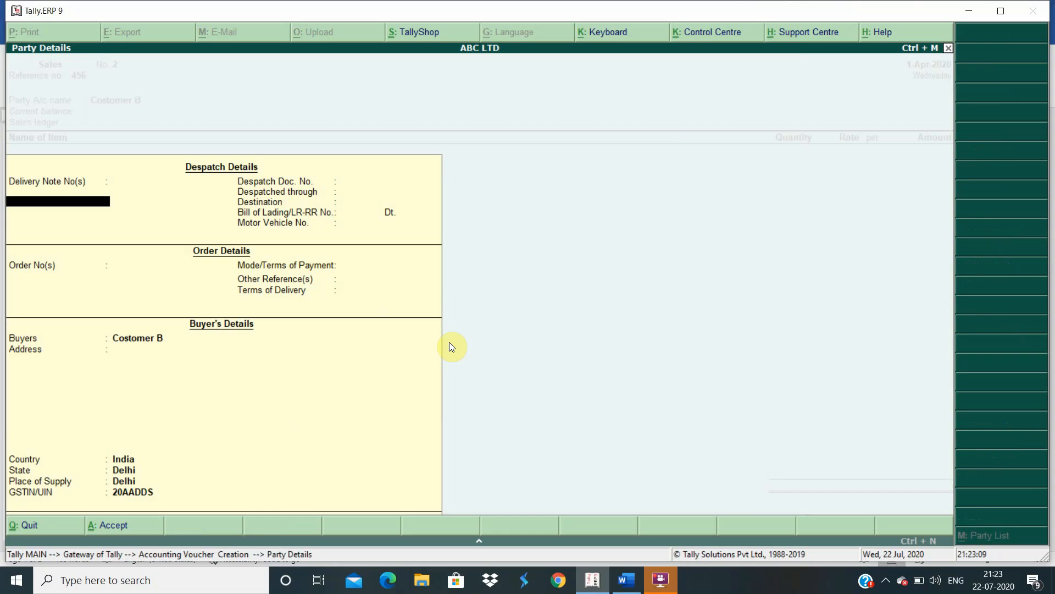
key(ctrl+a)
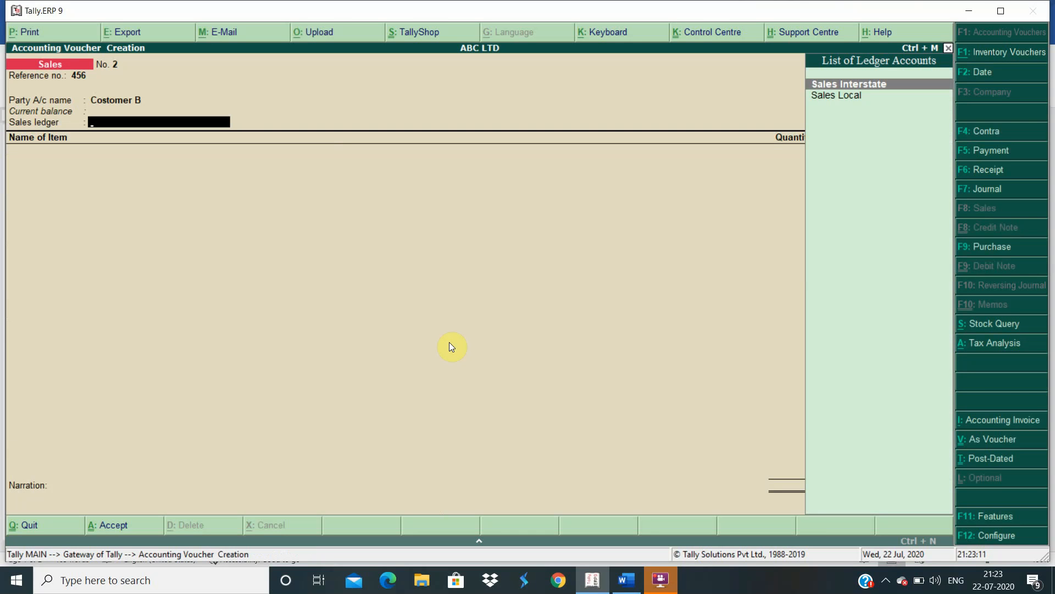
key(Return)
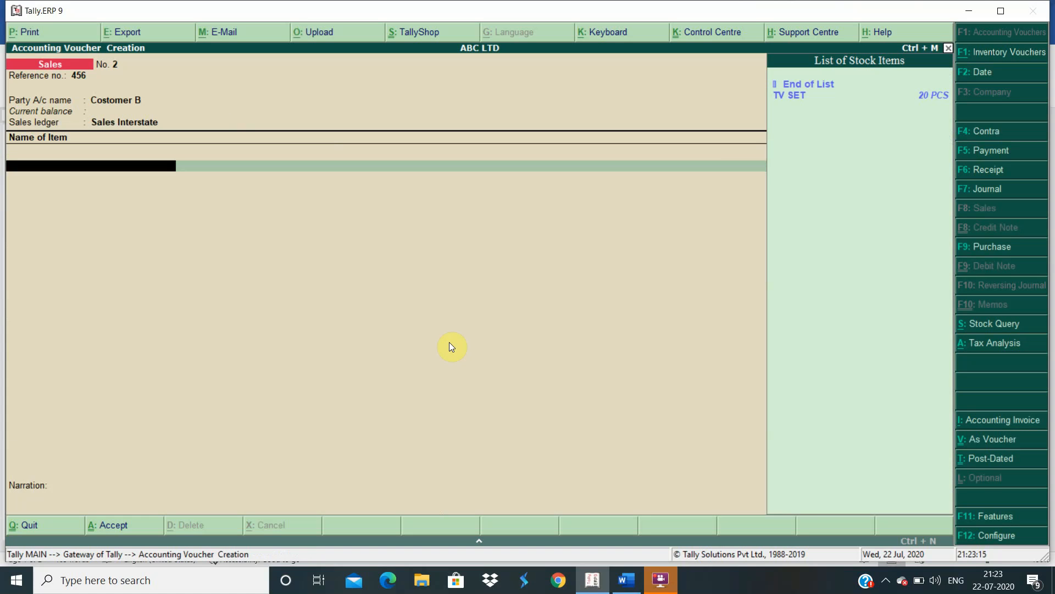
Check the Costomer B entry in the Word document and record the TV SET line as 20 PCS at a rate of 16,000
key(Return)
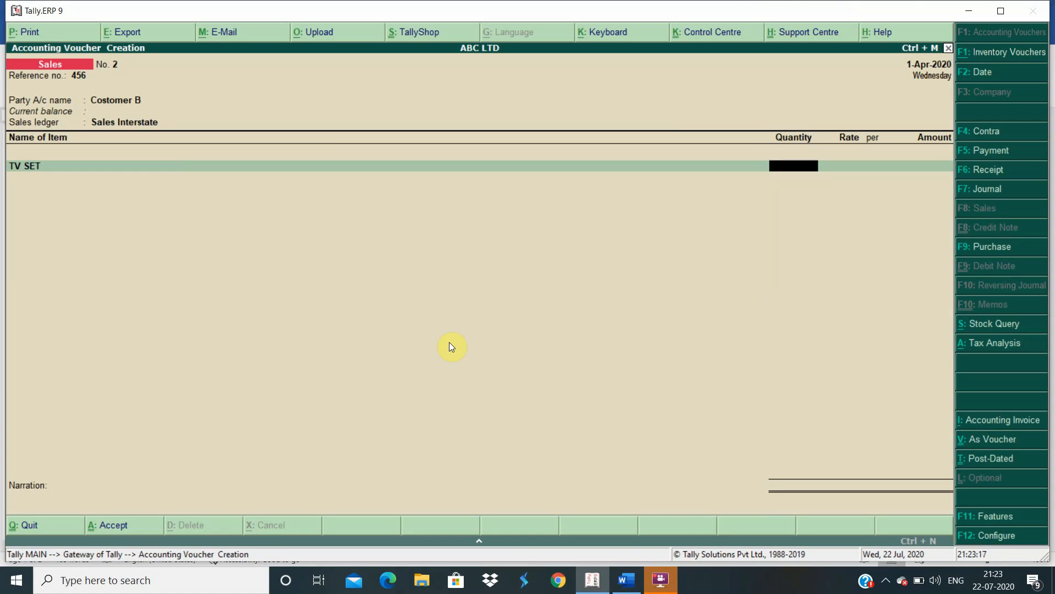
key(alt+Tab)
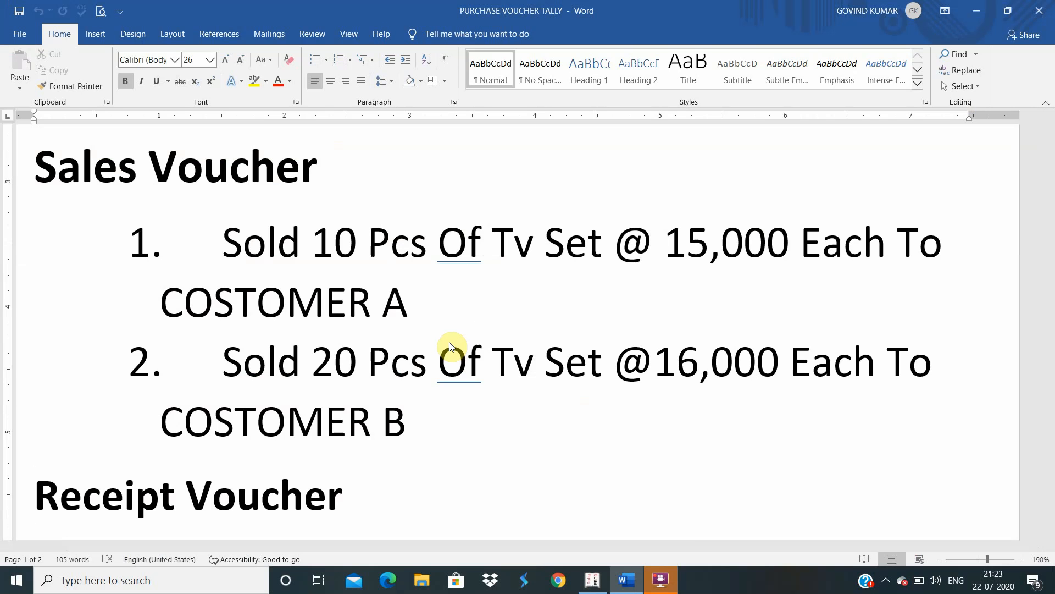
key(alt+Tab)
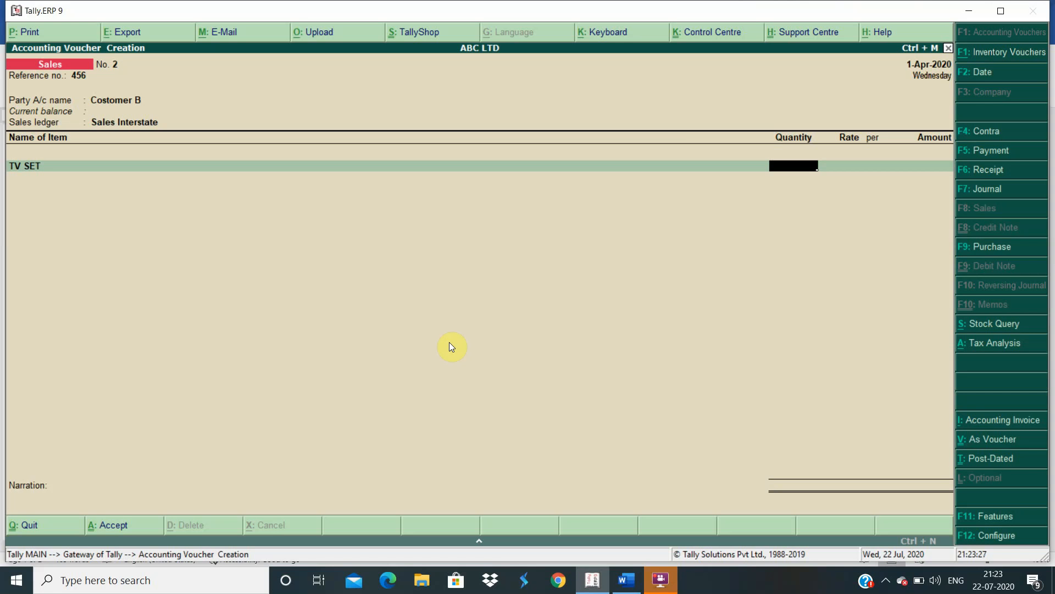
text(20)
key(Return)
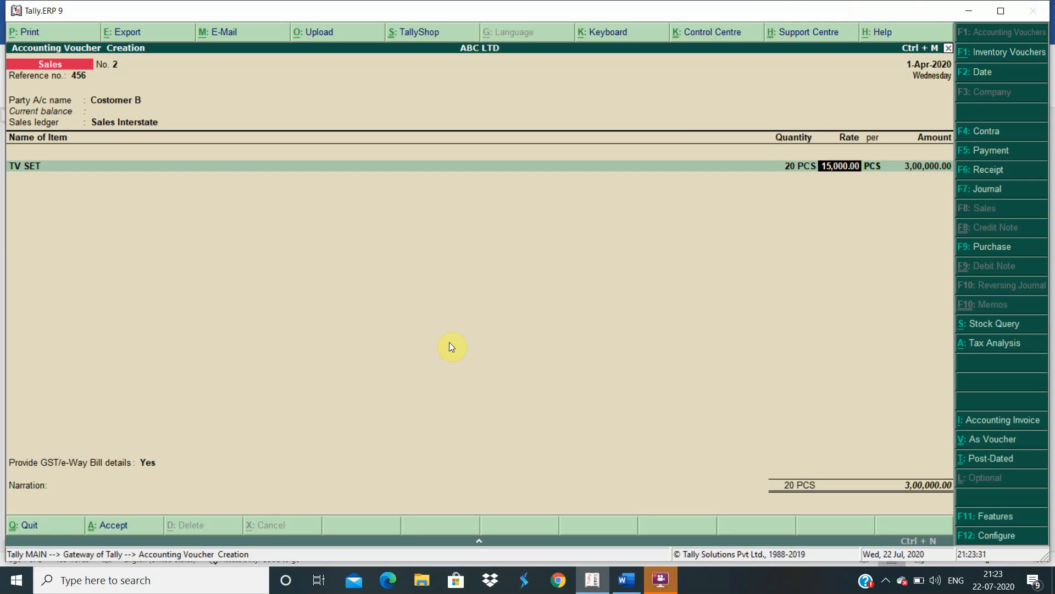
text(16000)
key(Return)
key(Return)
key(Return)
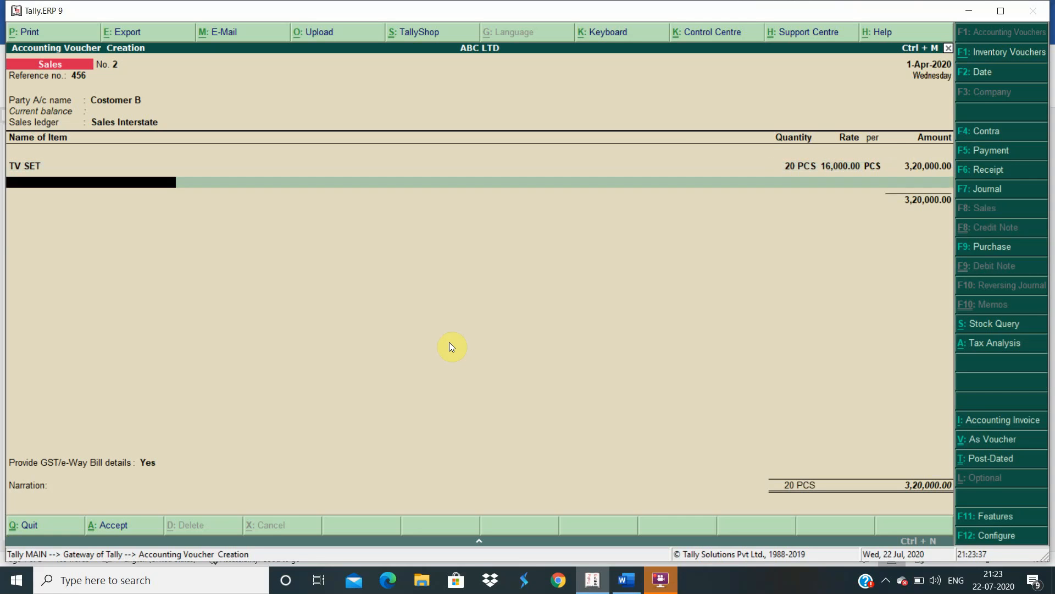
Close the item entries and add the IGST ledger to the Costomer B sales voucher
key(Return)
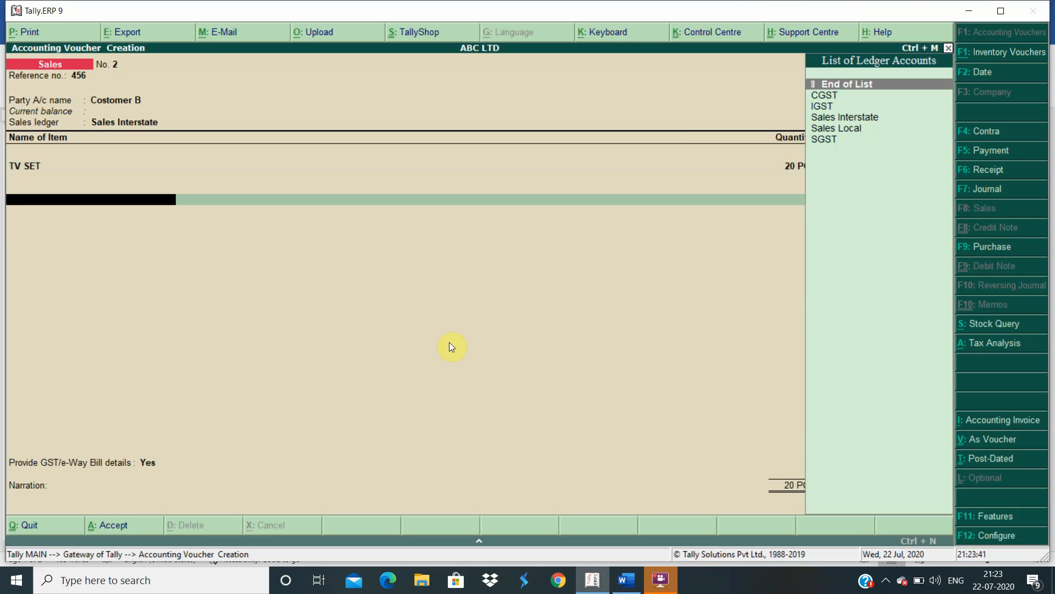
key(Down)
key(Down)
key(Down)
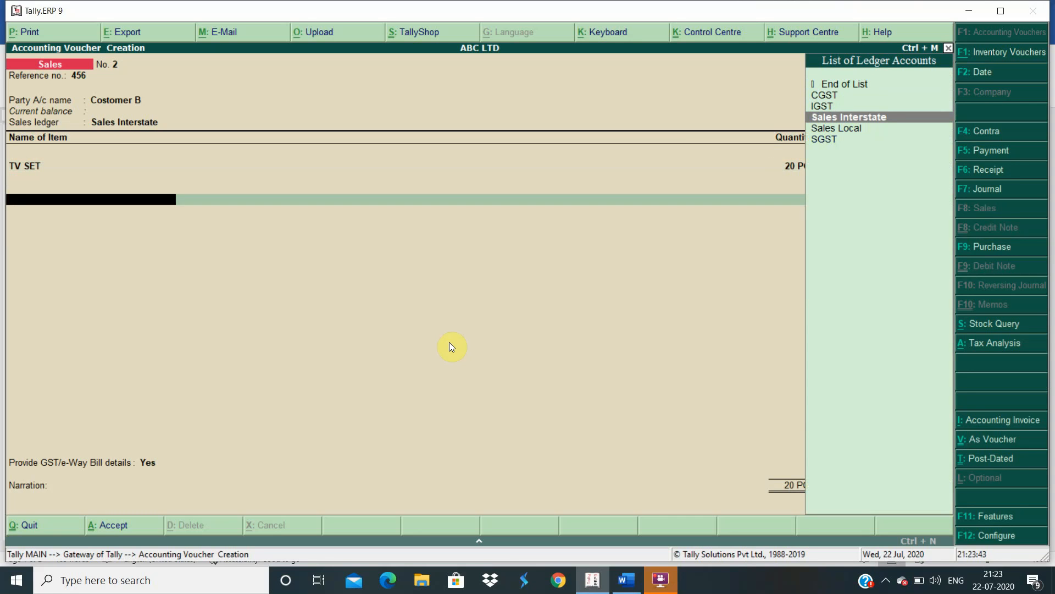
key(Up)
key(Return)
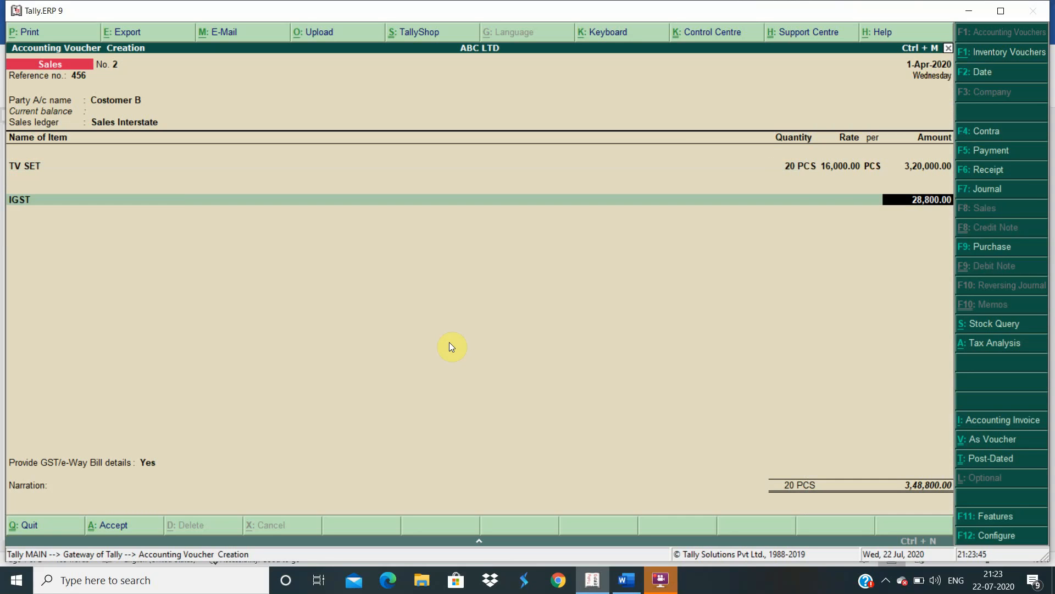
key(Return)
key(Return)
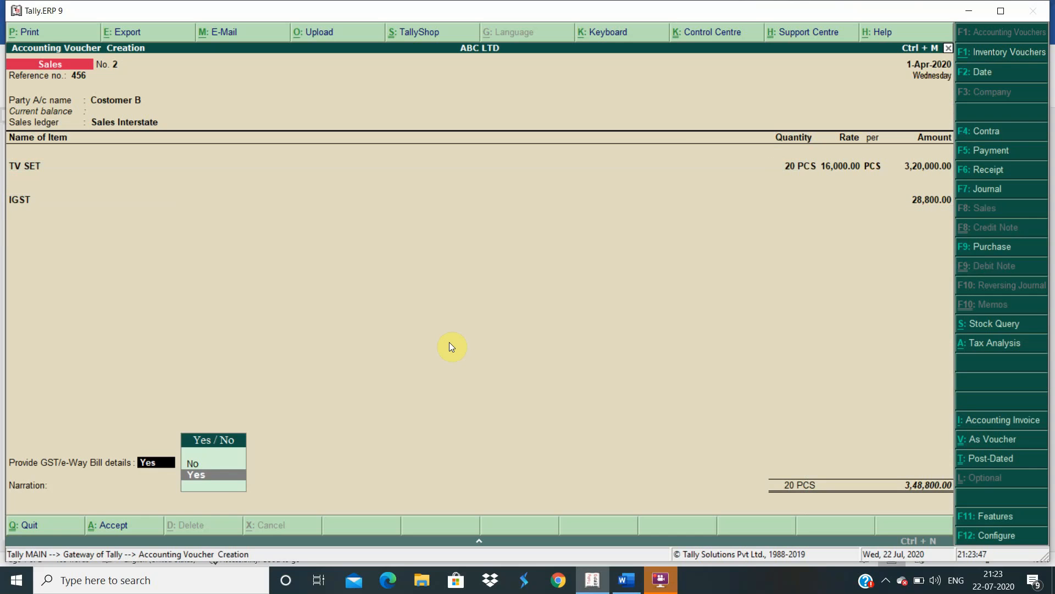
Decline the GST/e-Way Bill details and save the Costomer B sales voucher with its bill-wise amount as a New Ref
key(Up)
key(Return)
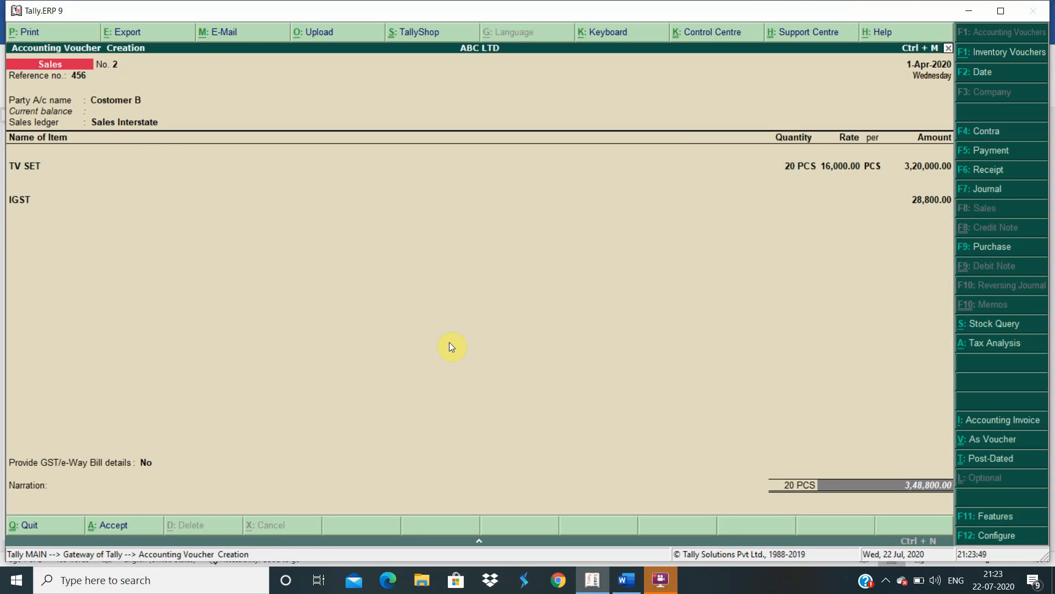
key(Return)
key(Return)
key(Return)
key(Return)
key(Return)
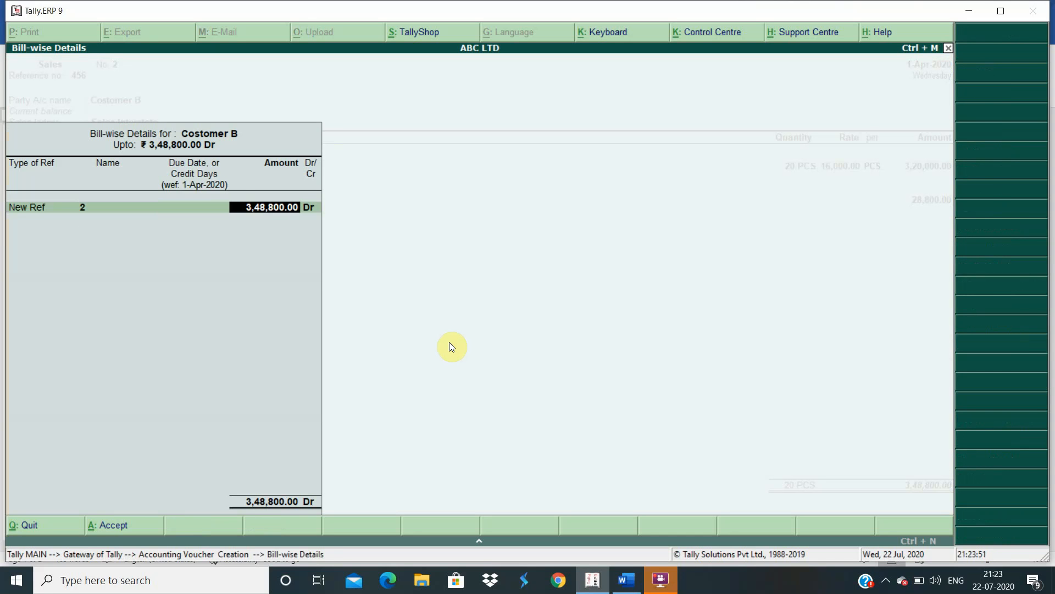
key(Return)
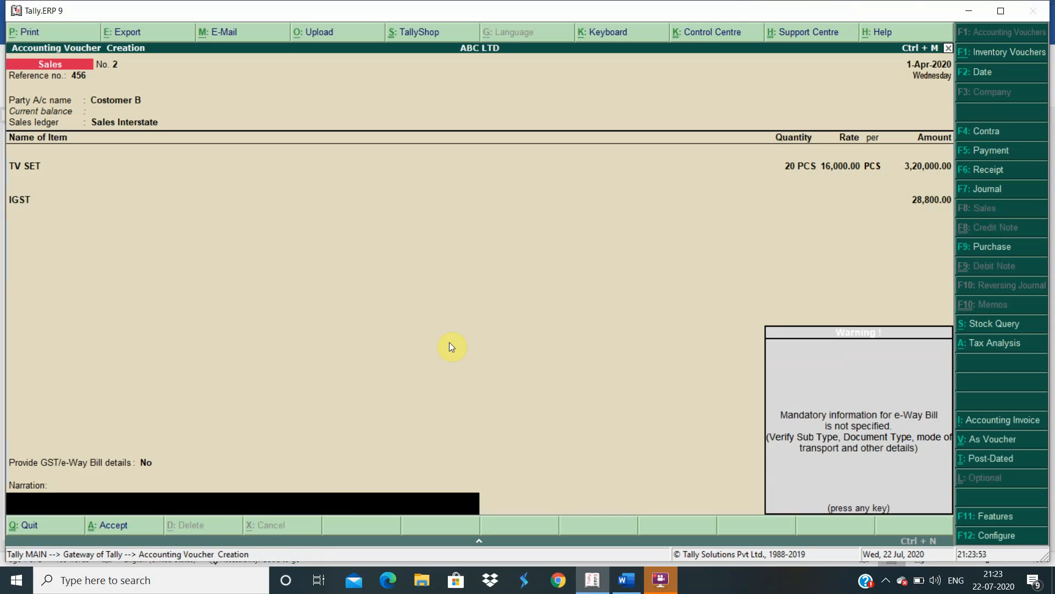
key(Return)
key(Return)
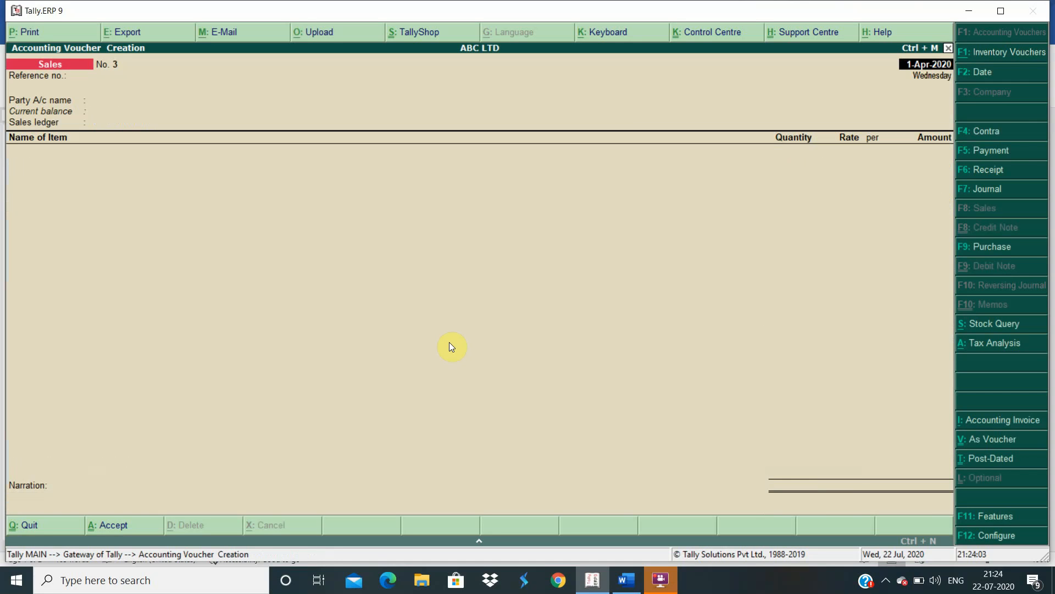
Quit voucher creation and return to the Gateway of Tally
key(BackSpace)
key(Escape)
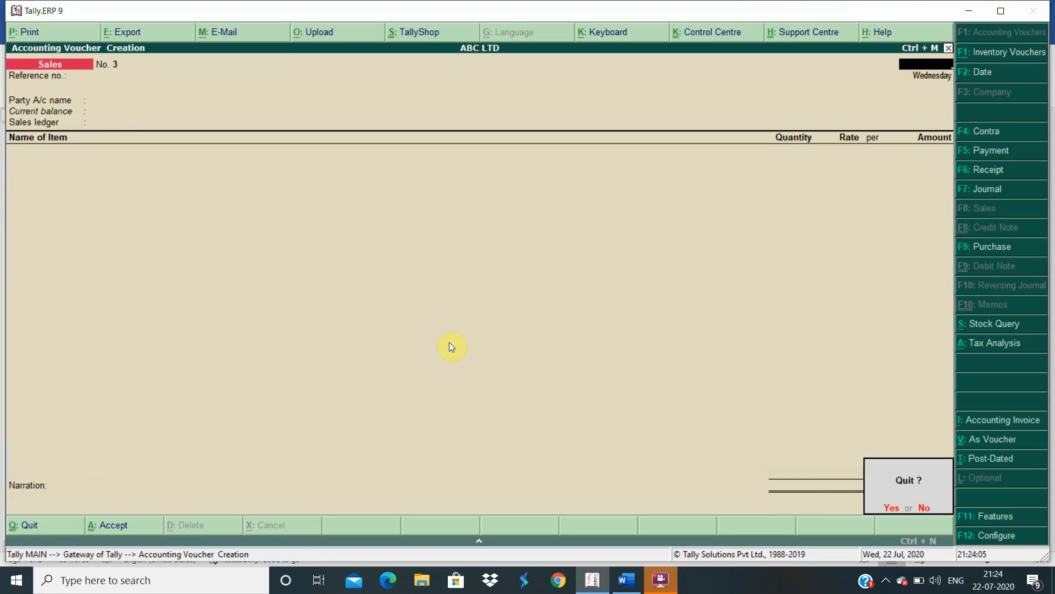
key(Return)
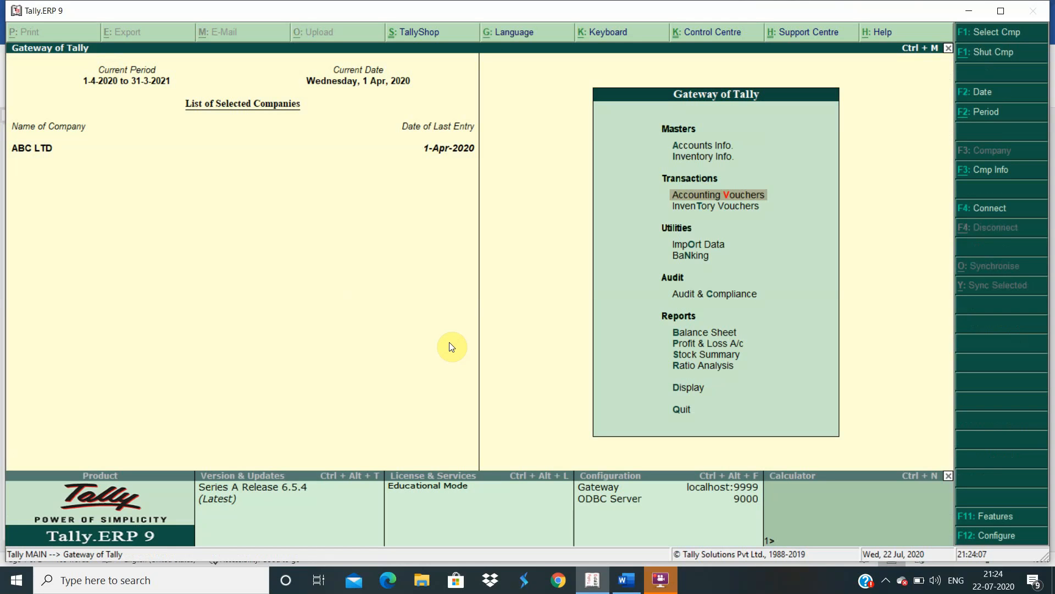
Open the Day Book from the display reports of ABC LTD
key(Down)
key(Down)
key(Down)
key(Down)
key(Down)
key(Down)
key(Down)
key(Down)
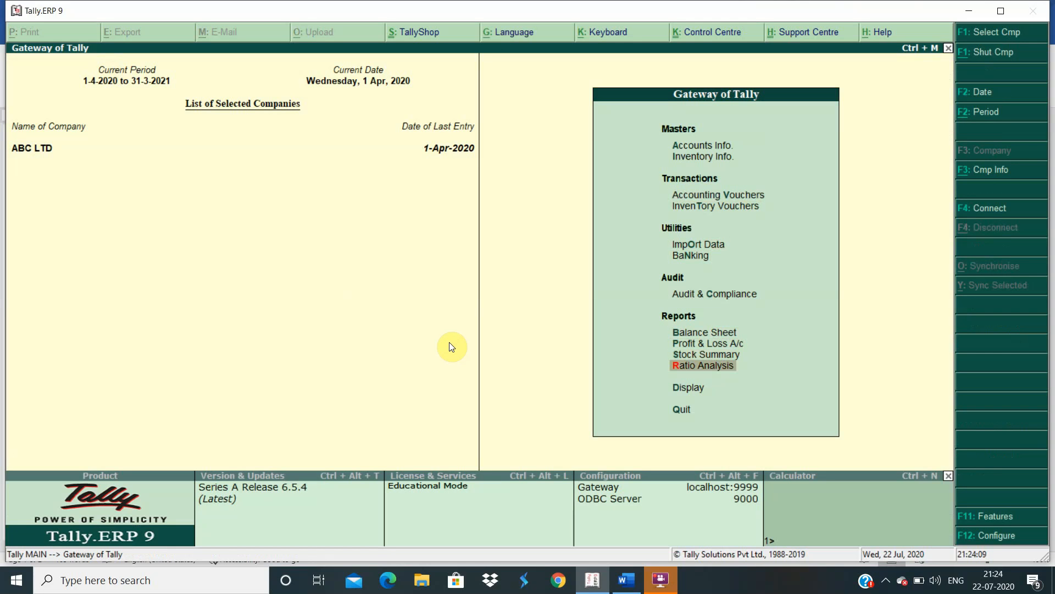
key(Down)
key(Return)
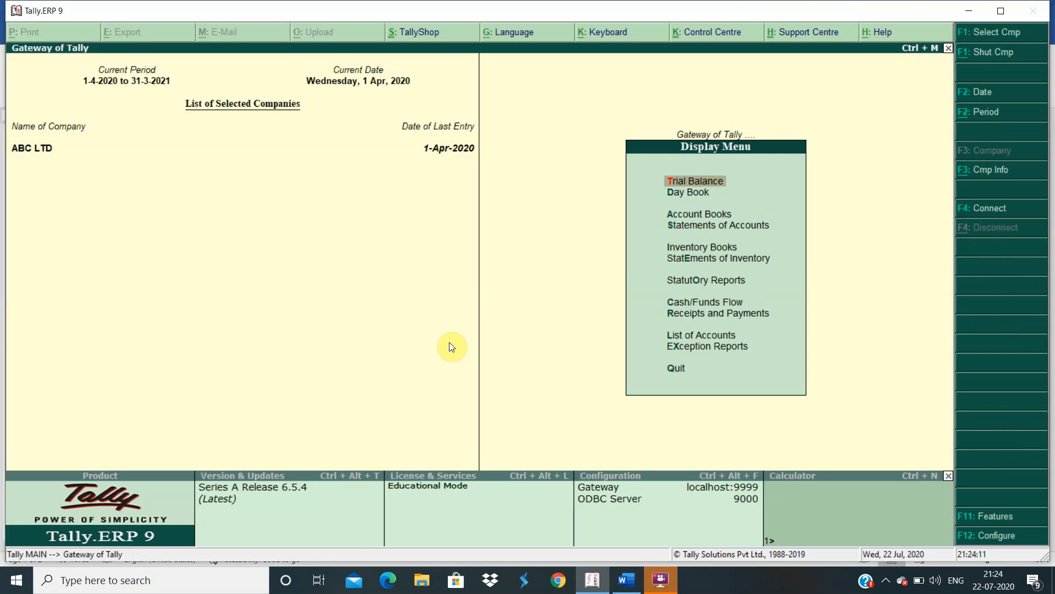
key(Down)
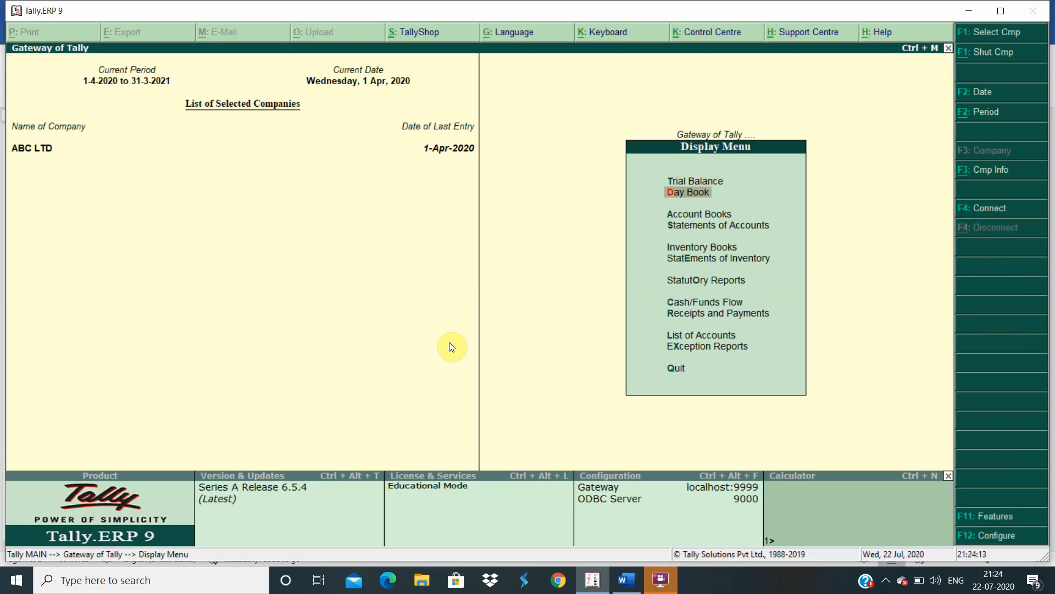
key(Return)
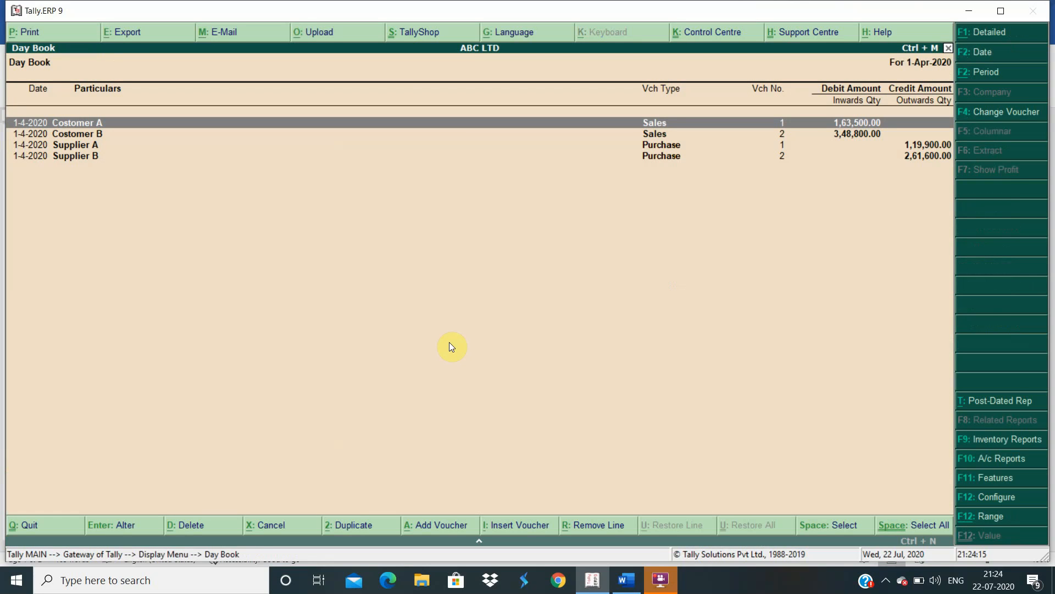
Look through the Day Book entries, view the Supplier B purchase voucher, and quit it without changes
key(Down)
key(Down)
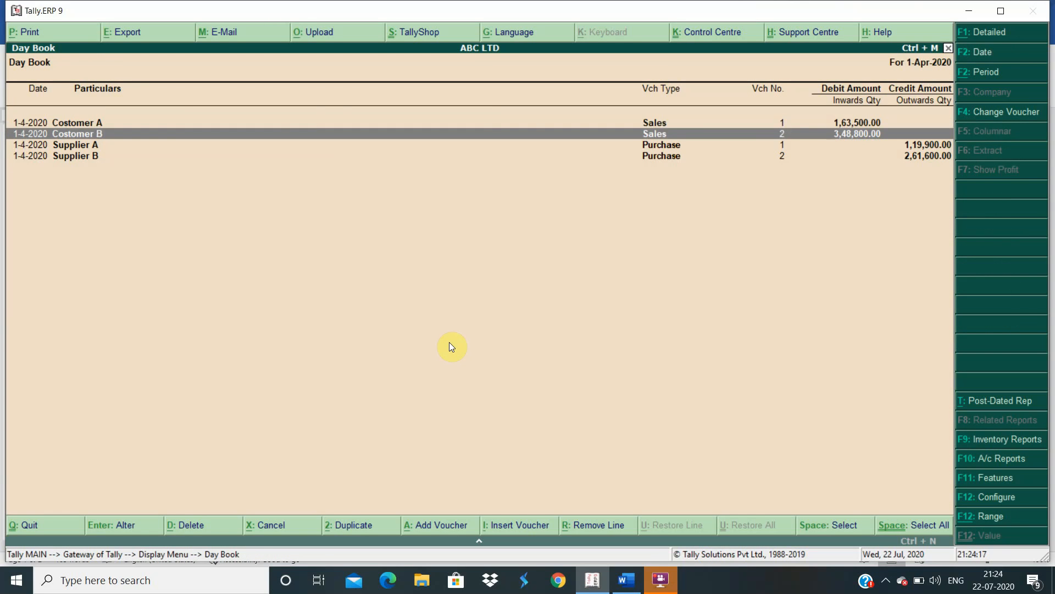
key(Up)
key(Up)
key(Down)
key(Down)
key(Down)
key(Return)
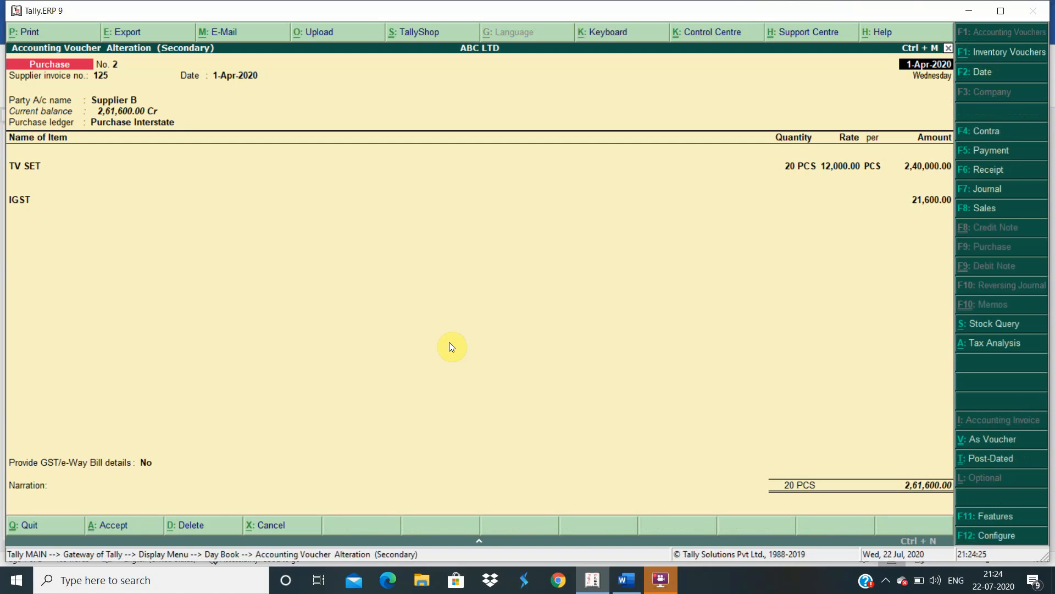
key(Escape)
key(y)
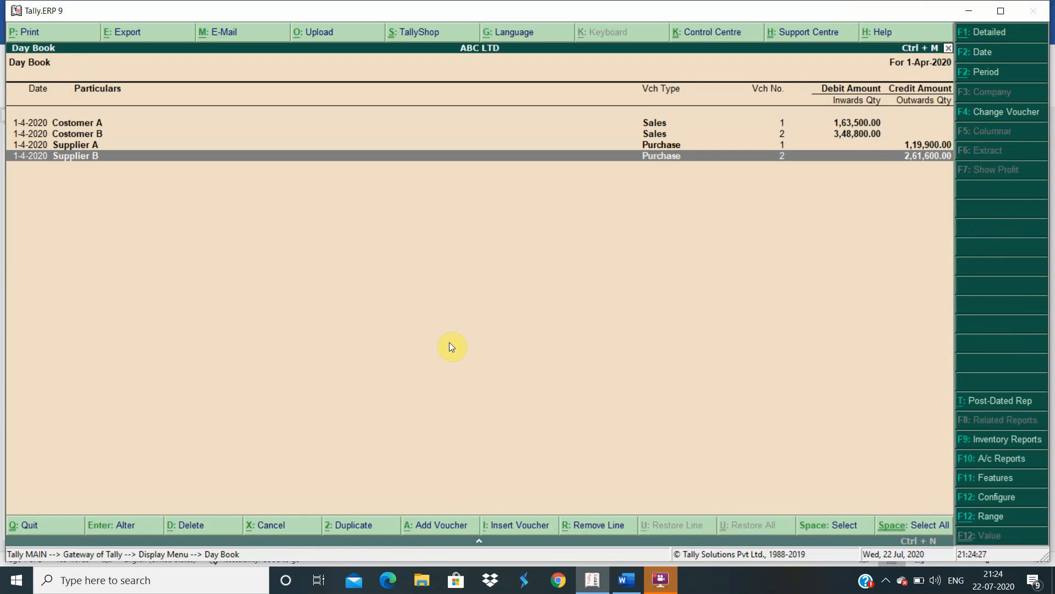
View the Costomer B and Costomer A sales vouchers from the Day Book, quitting each without changes
key(Up)
key(Up)
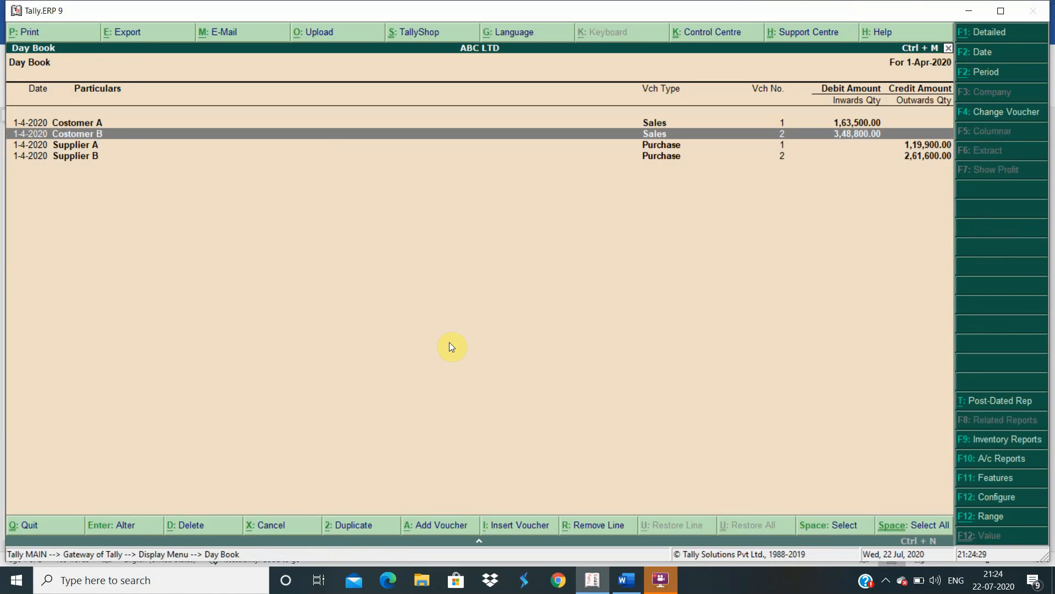
key(Return)
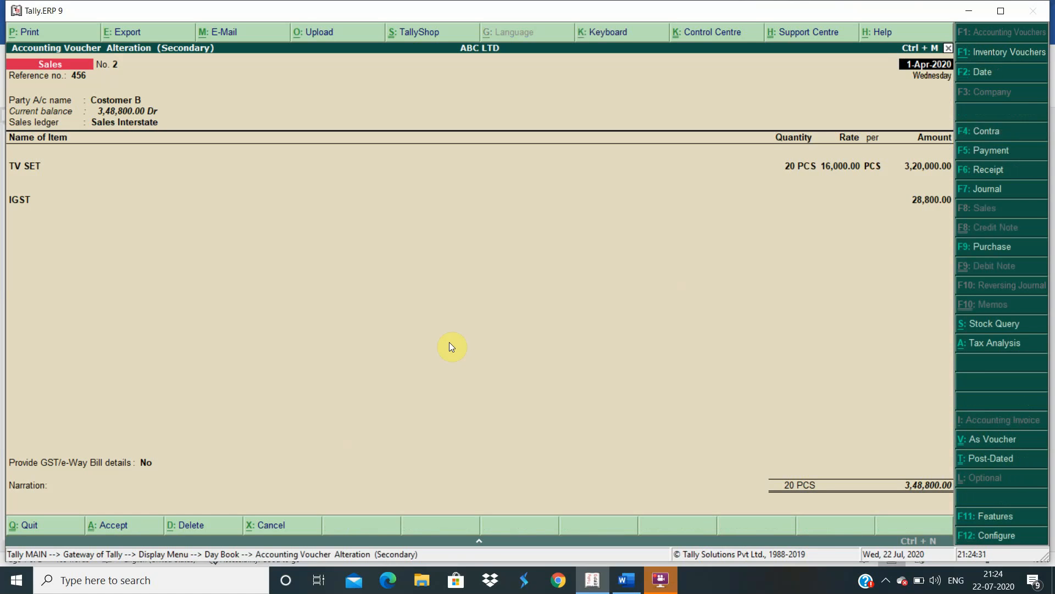
key(Escape)
key(y)
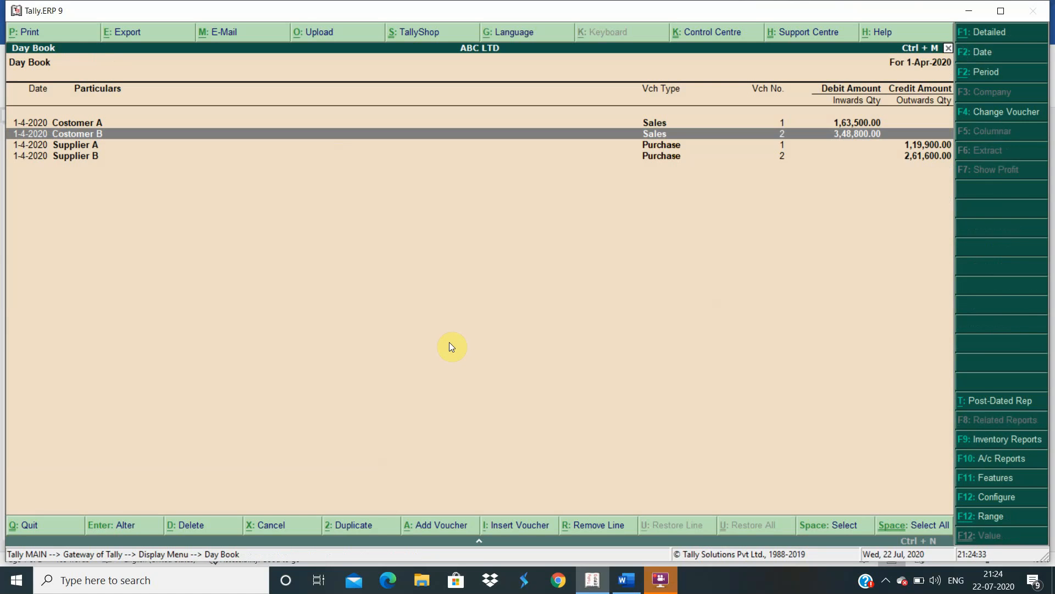
key(Up)
key(Return)
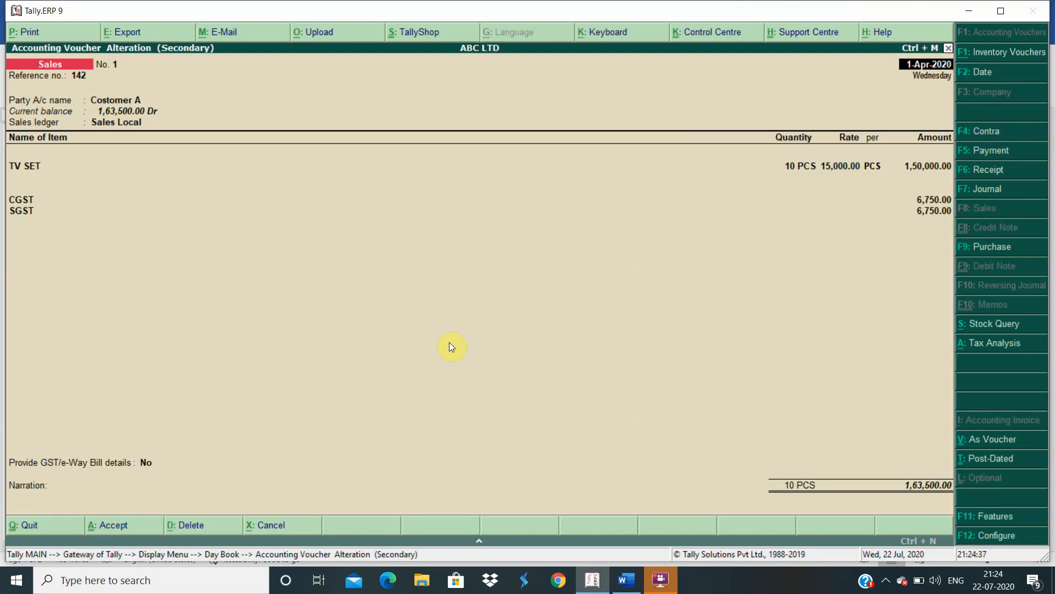
key(Escape)
key(y)
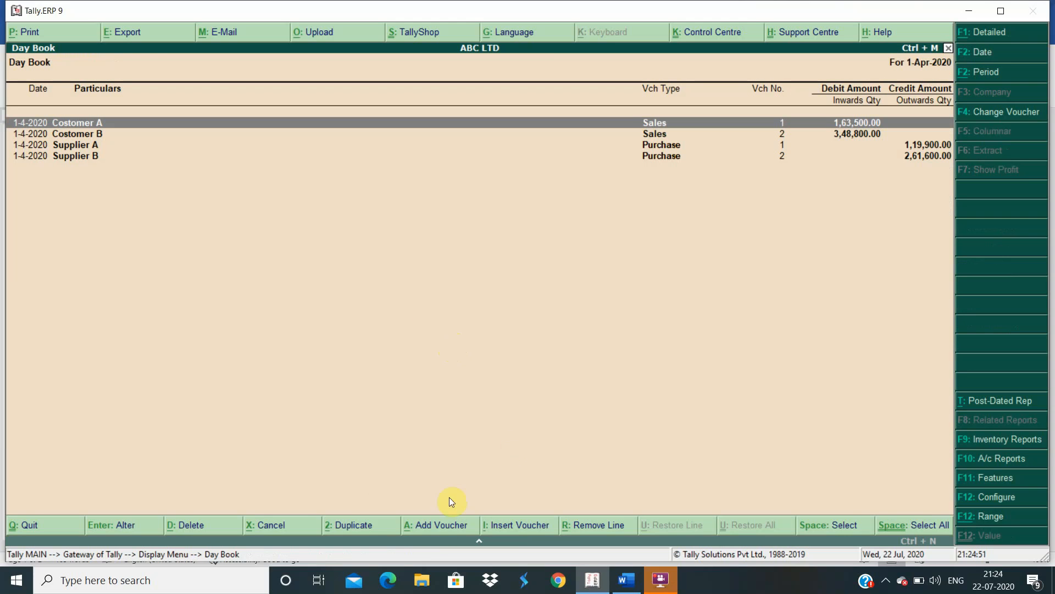
click(662, 580)
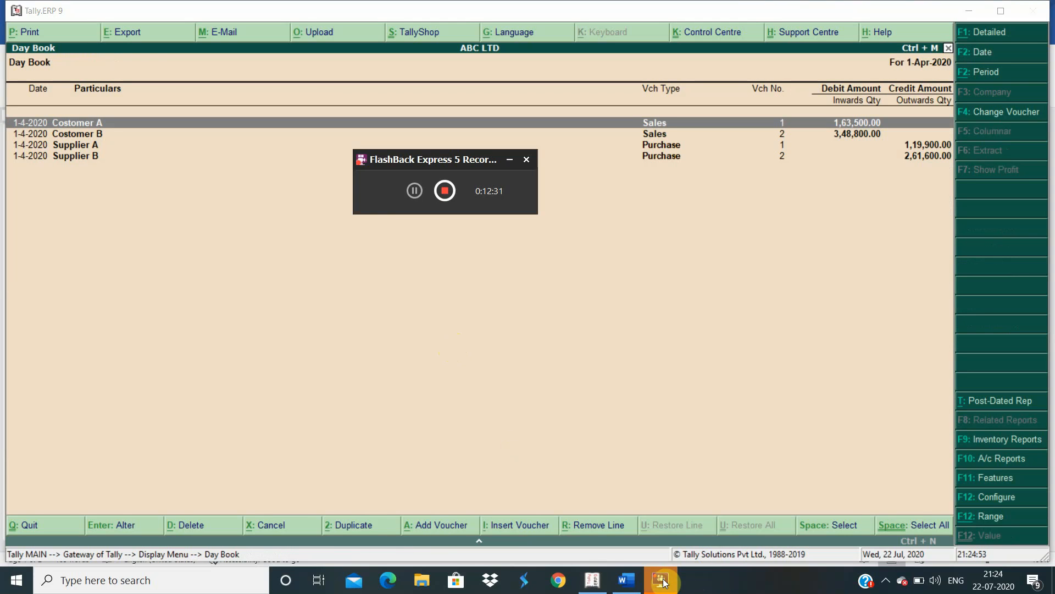
click(409, 194)
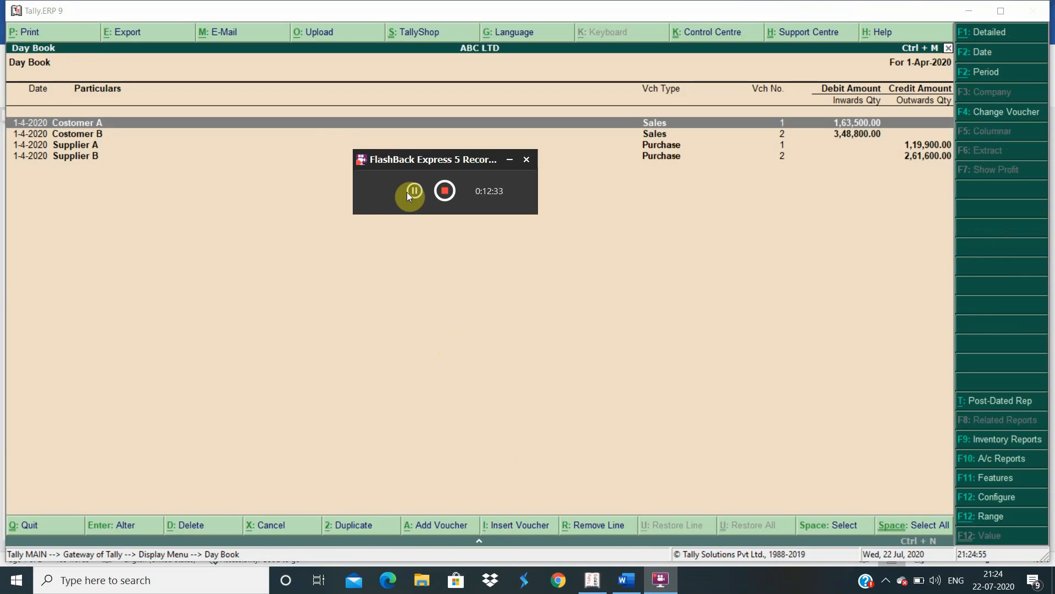